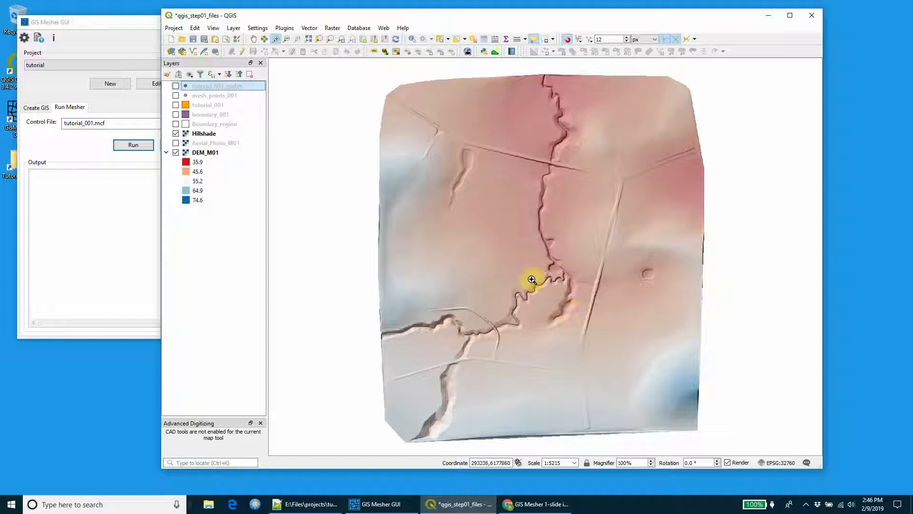
Compare the tutorial_001 mesh layer with the hillshade by showing and hiding it, then minimize QGIS.
click(176, 106)
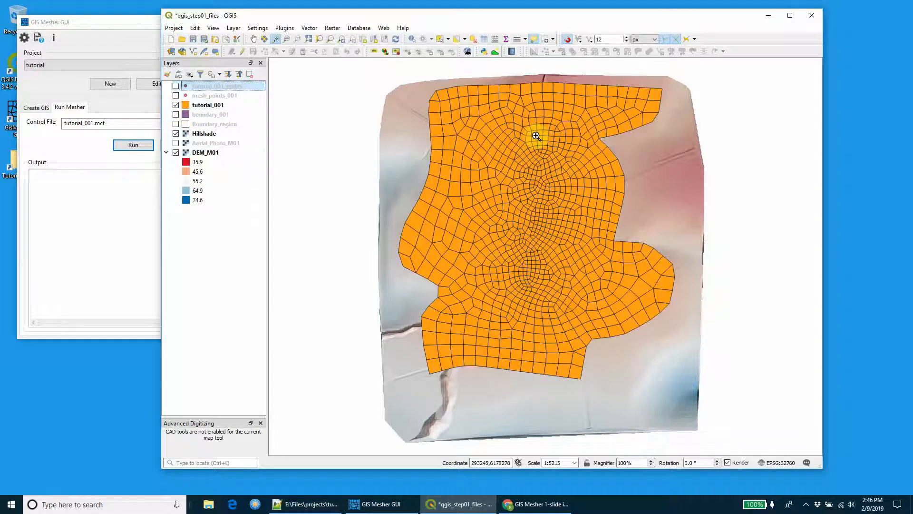
click(176, 105)
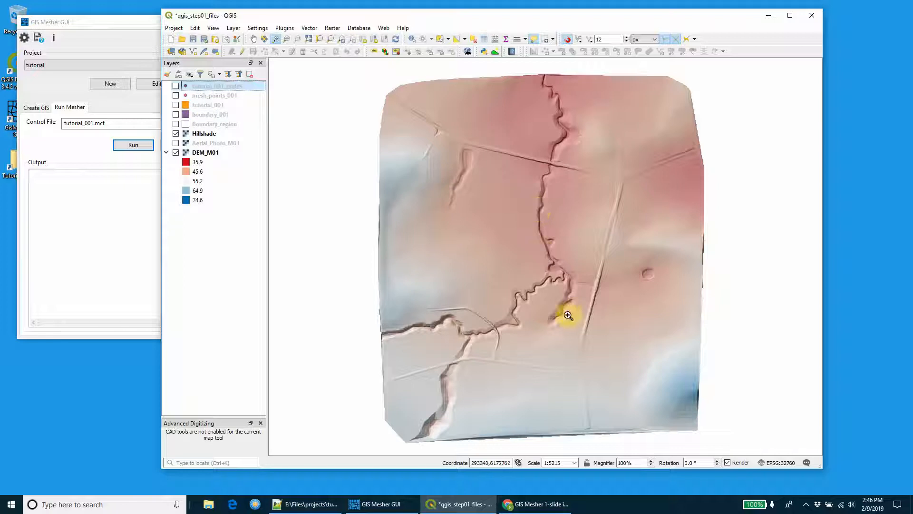
click(767, 17)
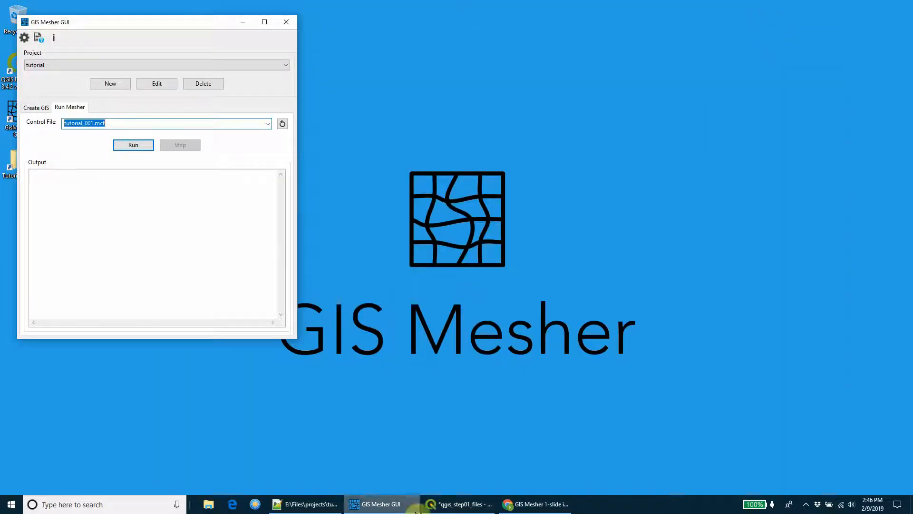
Switch to Notepad++ and close the old tutorial_002.mcf without saving, along with tutorial 2_003.mcf.
click(307, 504)
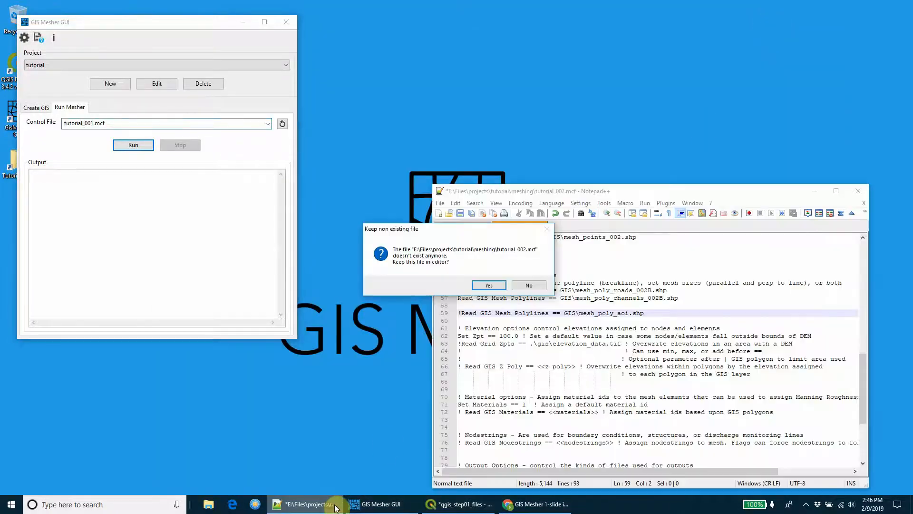
click(490, 286)
click(543, 227)
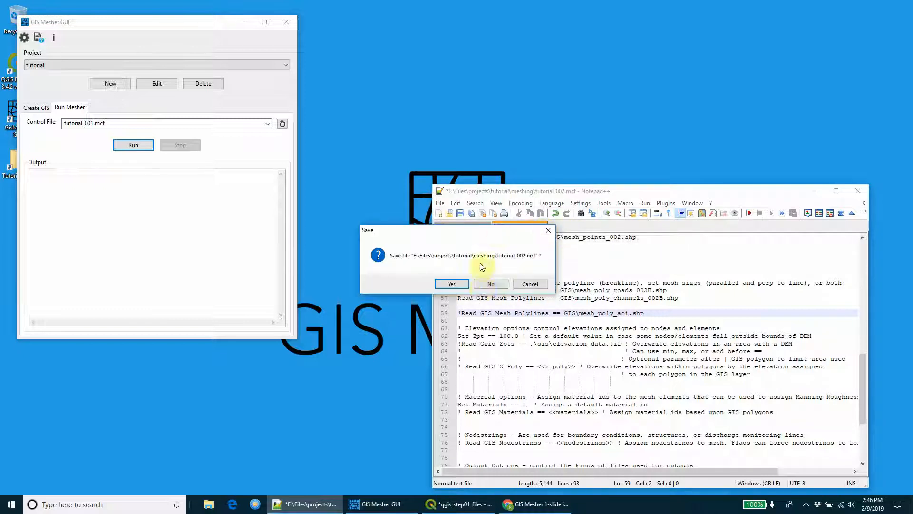
click(488, 282)
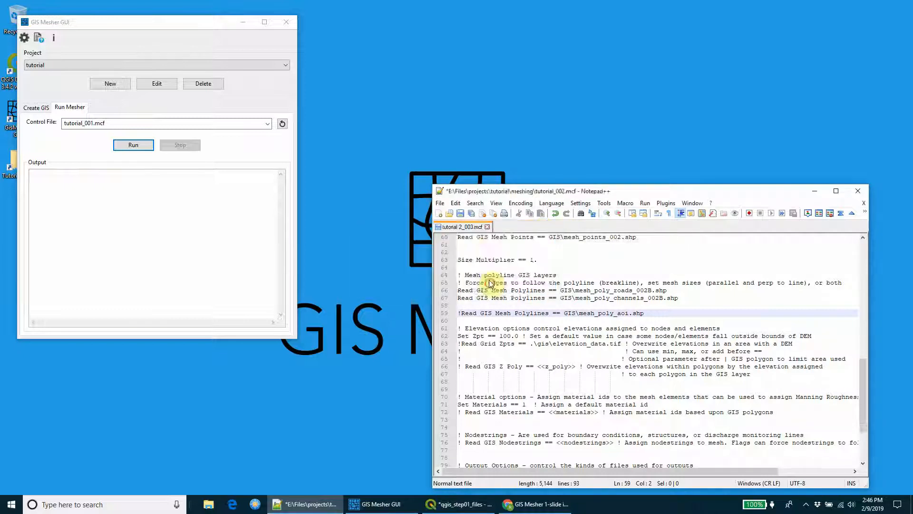
click(488, 227)
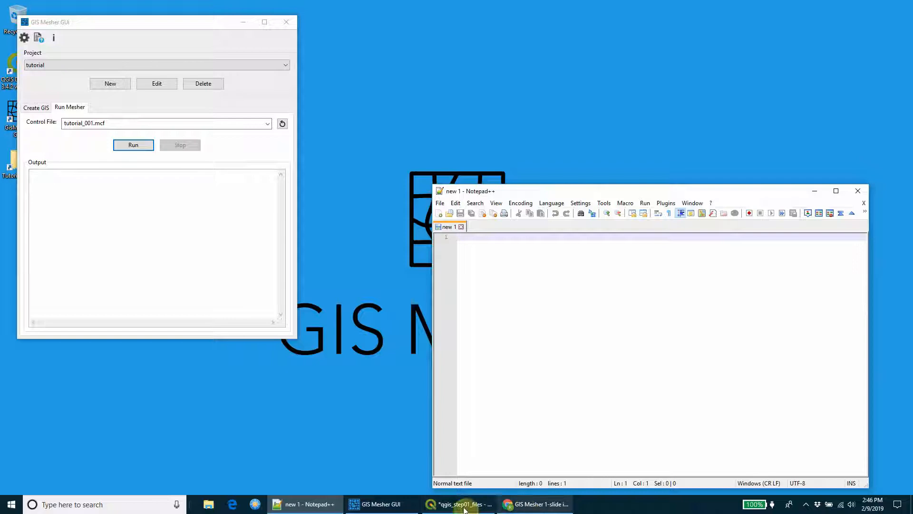
Open the tutorial project's meshing folder in File Explorer, starting from the Tutorial Files desktop shortcut.
click(210, 504)
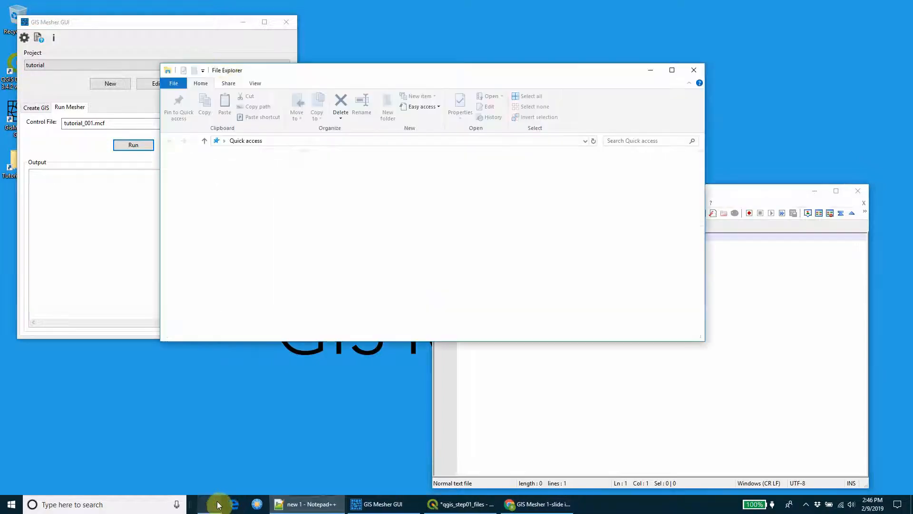
click(694, 70)
drag(93, 26, 123, 23)
double_click(12, 157)
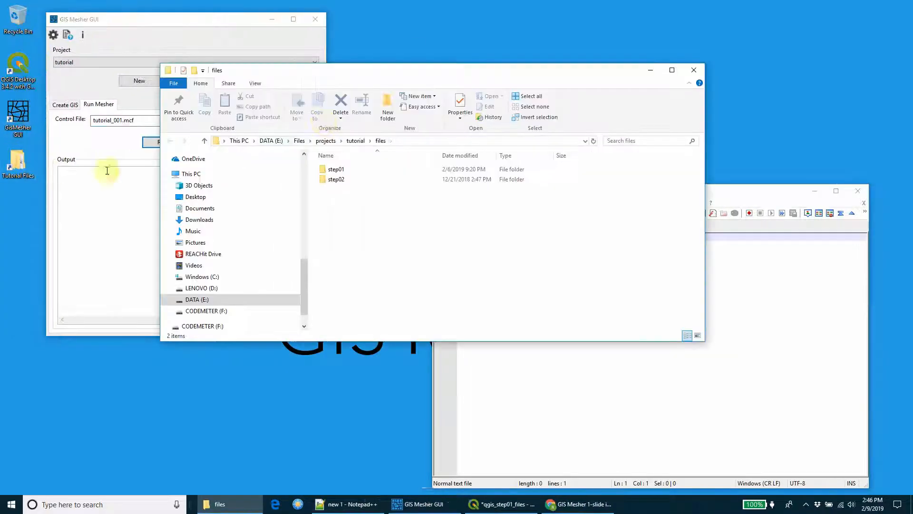
click(356, 141)
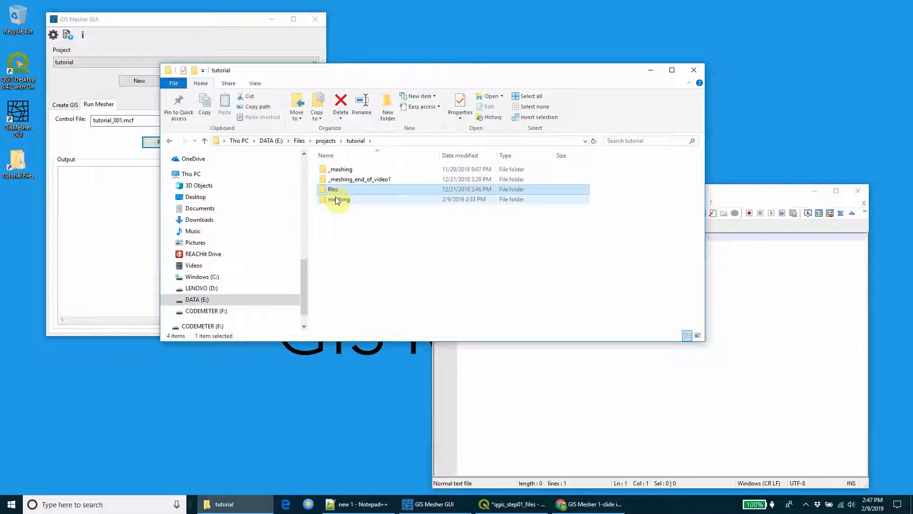
double_click(337, 200)
drag(377, 75, 426, 178)
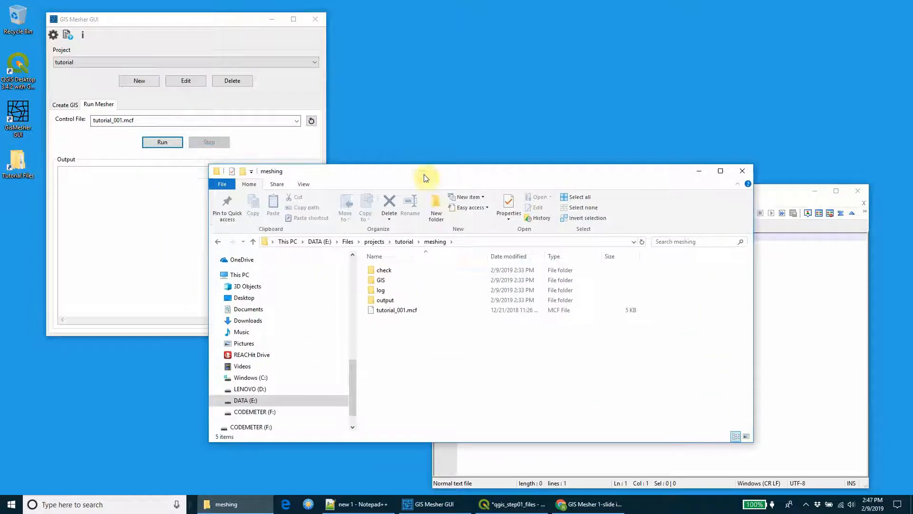
Duplicate the control file tutorial_001.mcf in the meshing folder and name the copy tutorial_002.mcf.
click(391, 312)
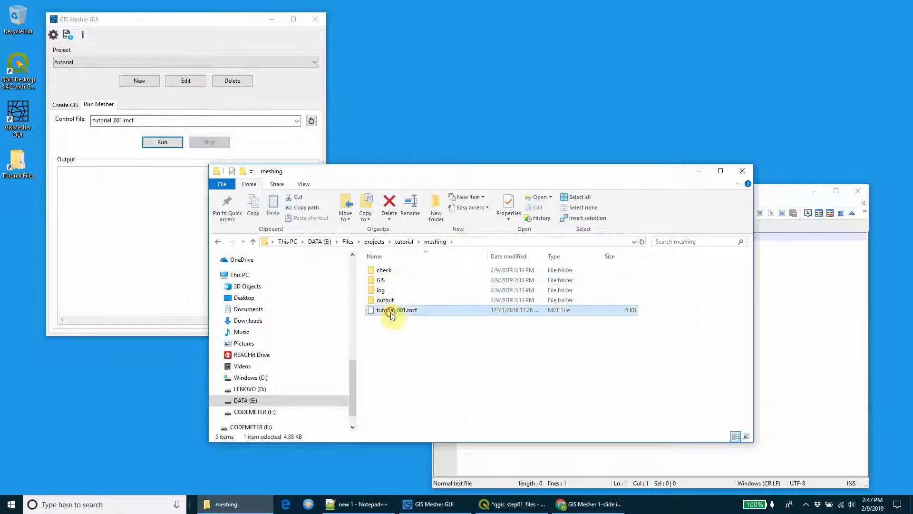
click(402, 336)
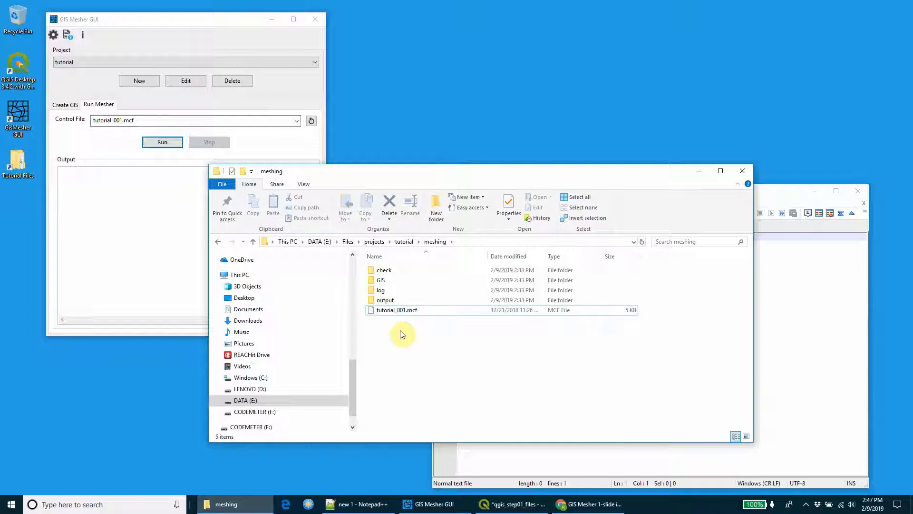
click(398, 311)
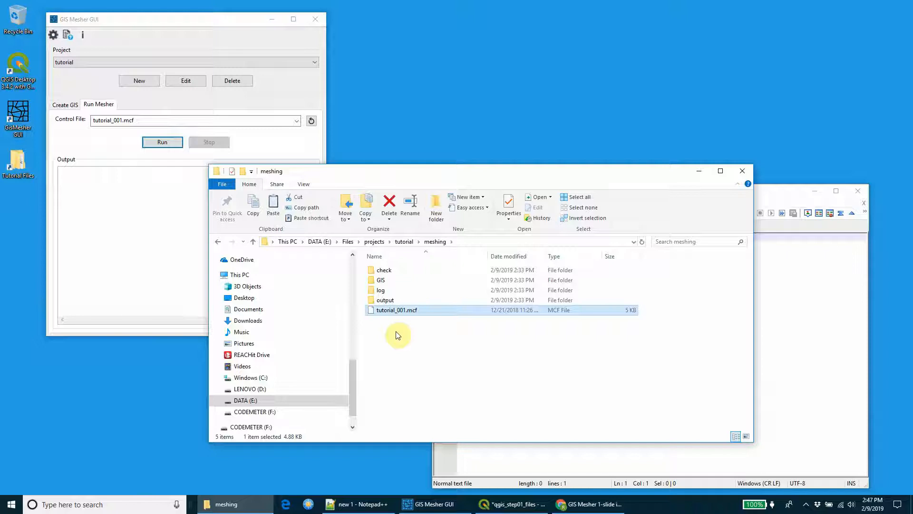
key(ctrl+c)
key(ctrl+v)
click(409, 312)
click(405, 309)
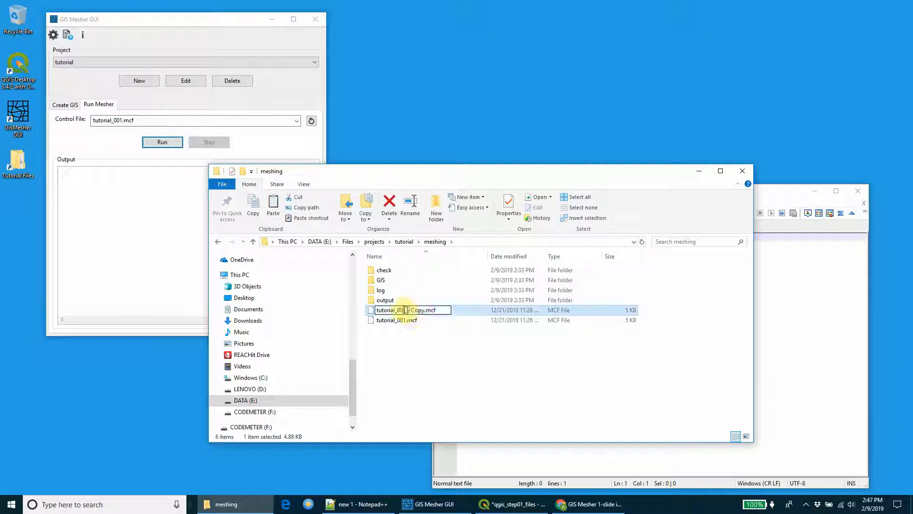
drag(405, 310, 426, 311)
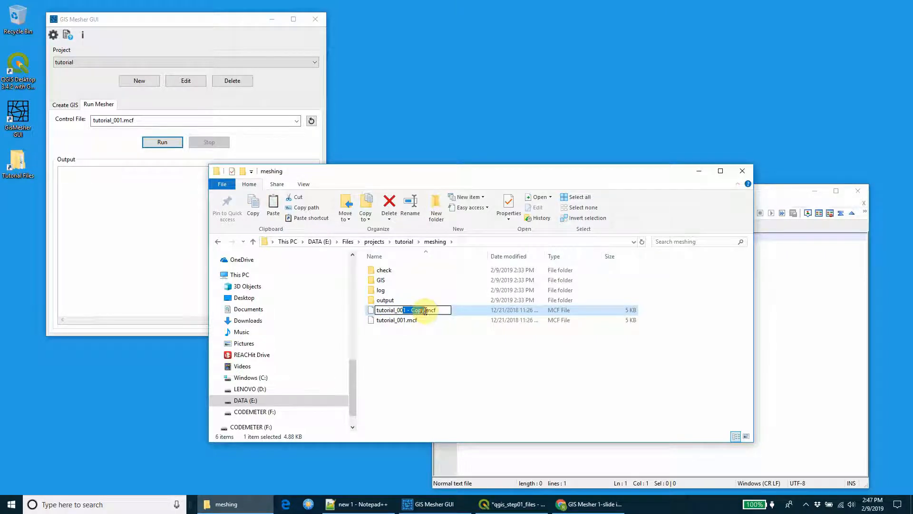
text(2)
key(Return)
Open tutorial_002.mcf for editing in Notepad++ and minimize the File Explorer window.
right_click(393, 322)
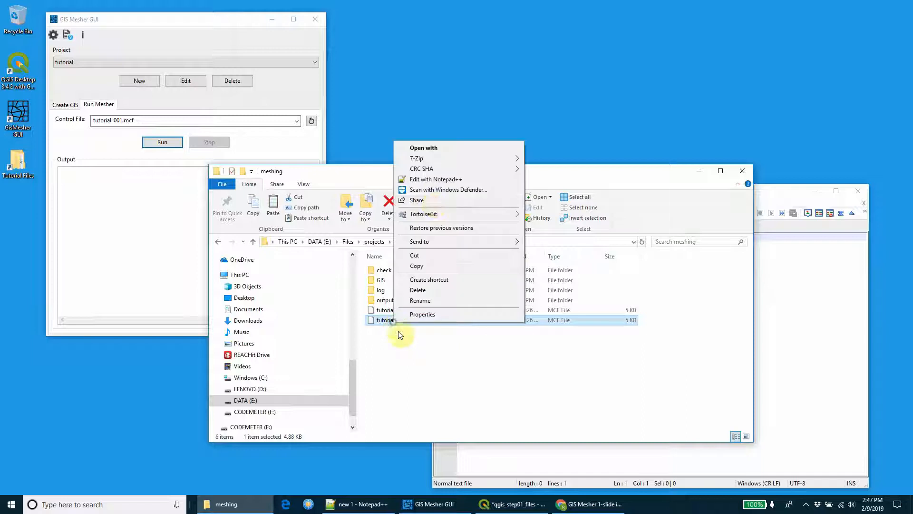
click(436, 179)
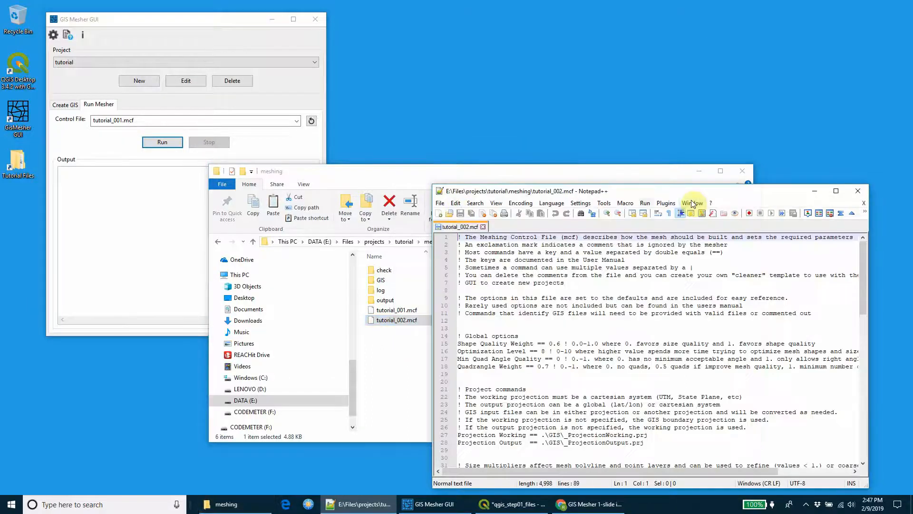
drag(692, 185, 717, 121)
click(430, 177)
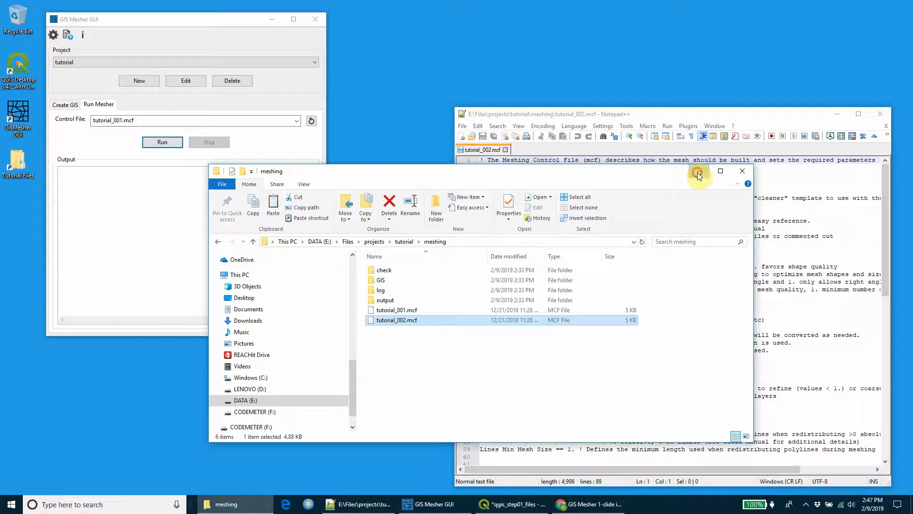
click(697, 172)
Insert an empty line directly above the Read GIS Mesh Points command in the mesh point GIS layer section.
scroll(572, 331, down, 1)
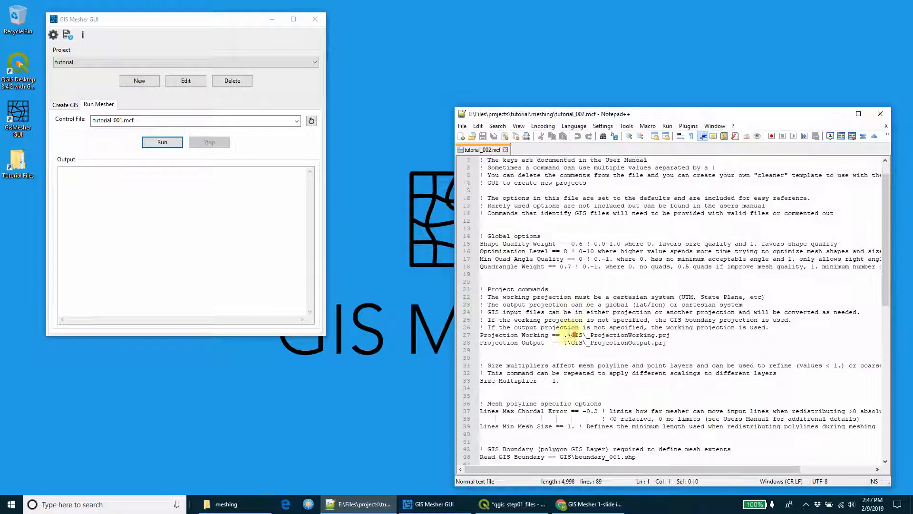
scroll(572, 329, down, 4)
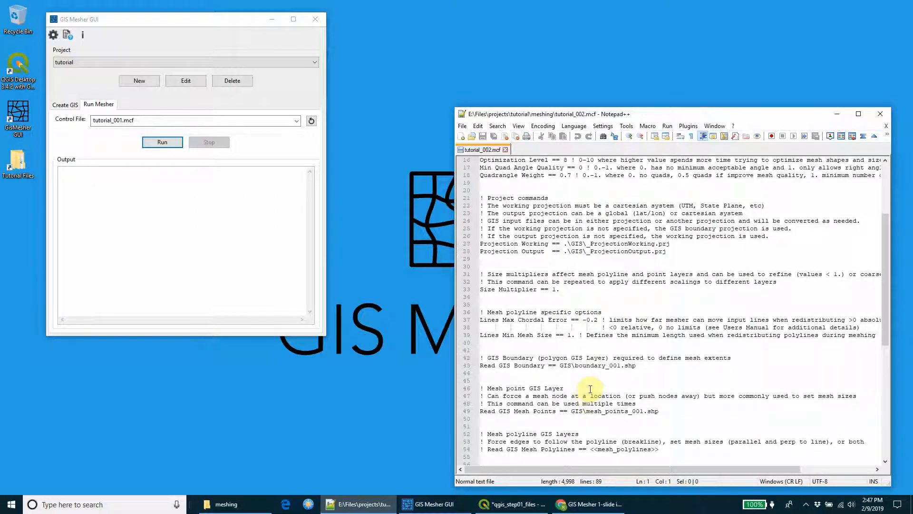
scroll(591, 389, down, 1)
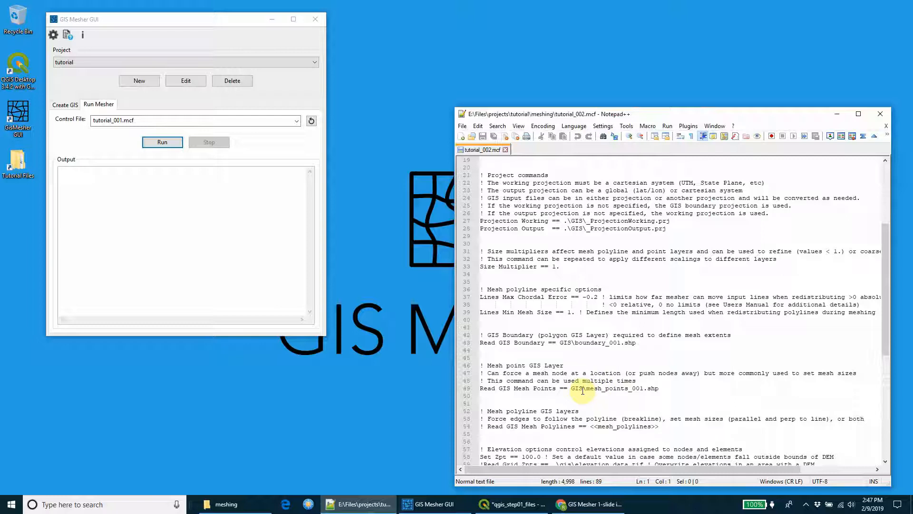
click(581, 381)
click(661, 381)
key(Return)
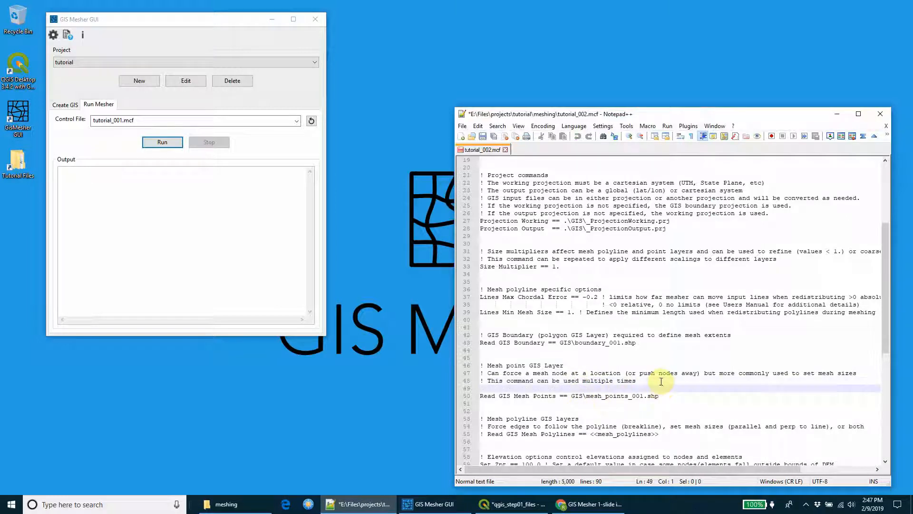
click(628, 410)
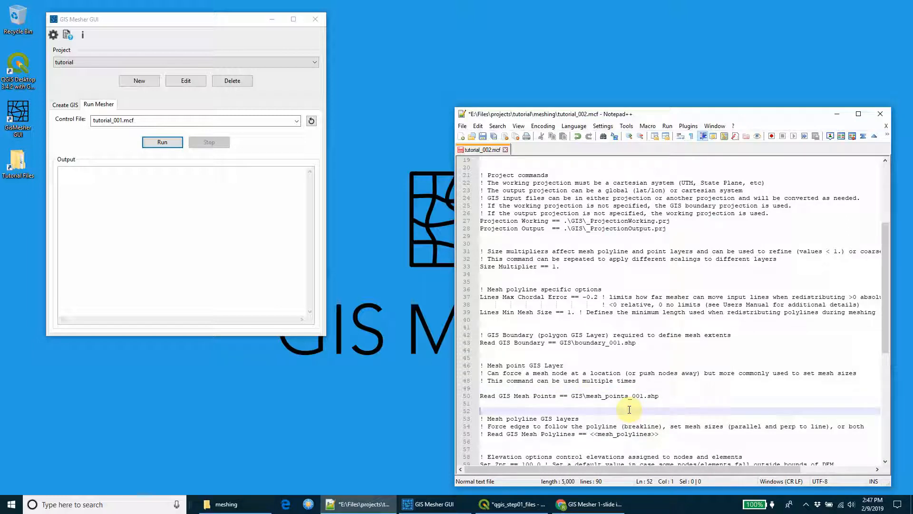
click(608, 388)
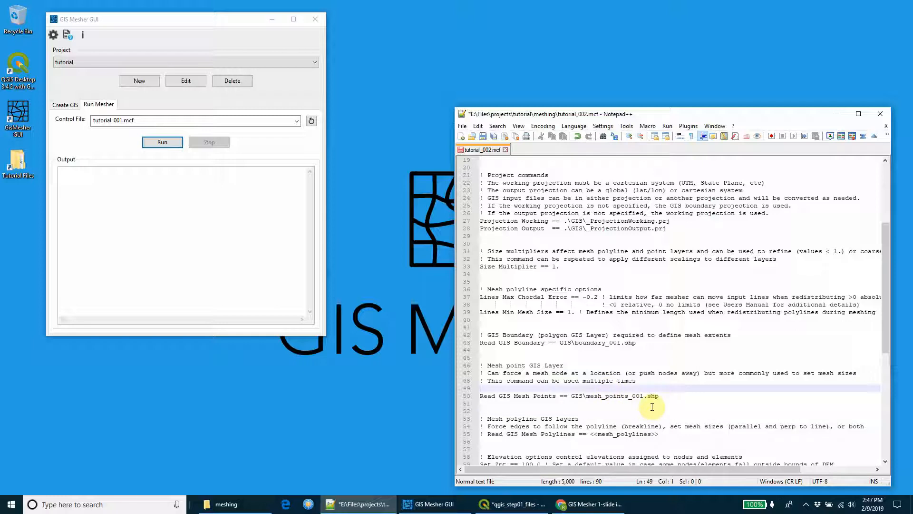
Copy the "Size Multiplier == 1." command onto the lines directly above and below the Read GIS Mesh Points command.
drag(481, 266, 568, 267)
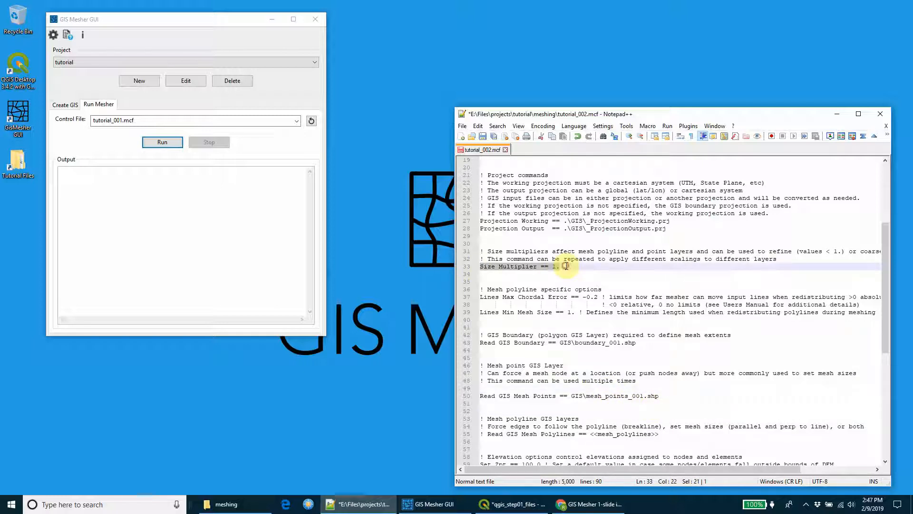
click(500, 388)
key(ctrl+v)
click(490, 404)
key(ctrl+v)
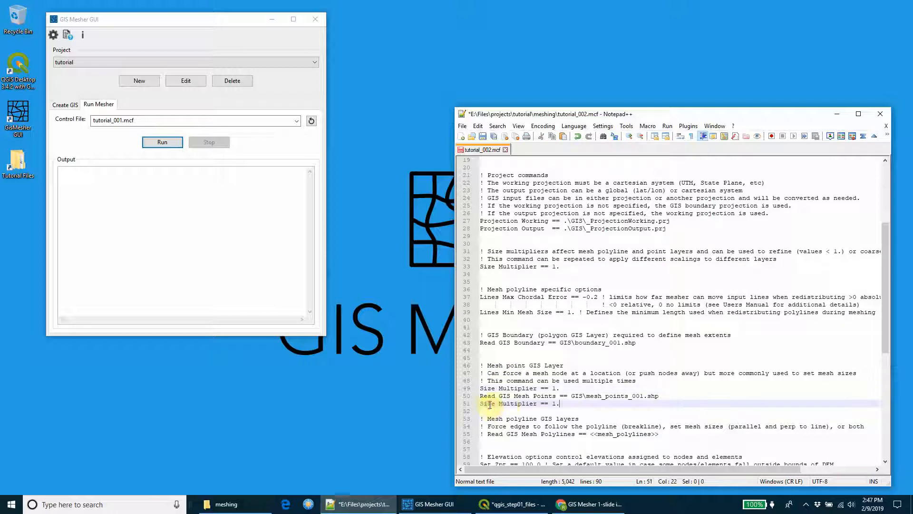
Set the Size Multiplier above the Read GIS Mesh Points command to 0.5 and save the control file.
double_click(554, 389)
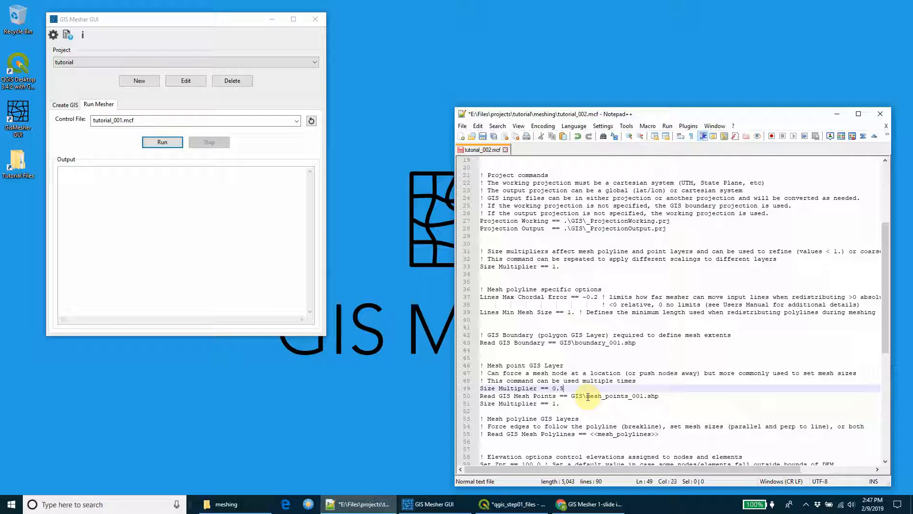
key(ctrl+s)
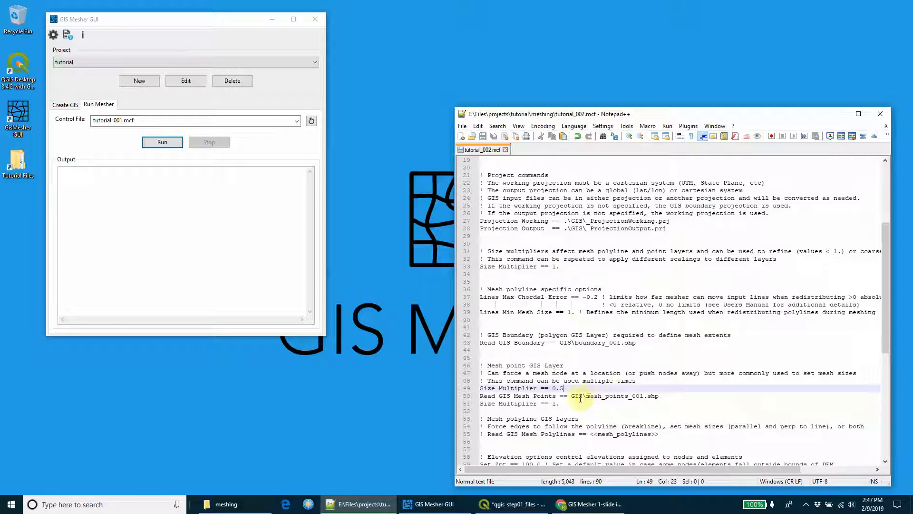
click(566, 403)
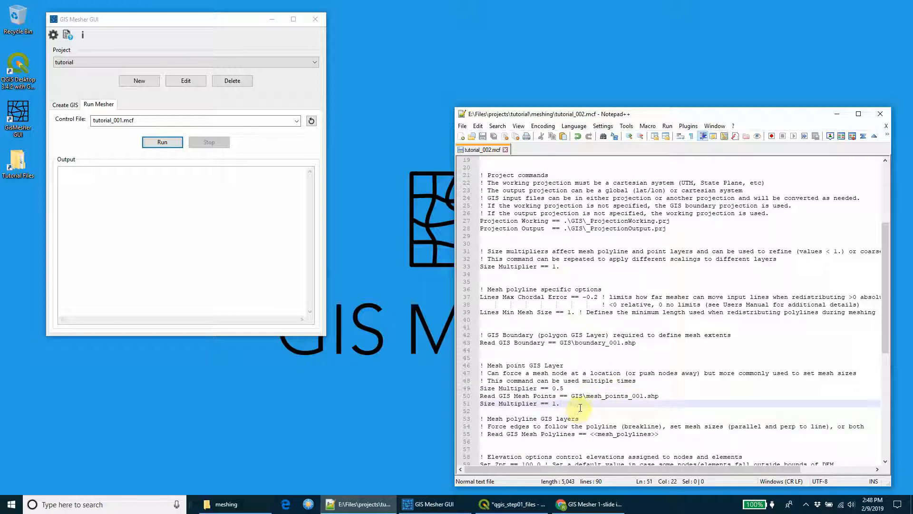
Comment out the original Size Multiplier command on line 33 with an exclamation mark and save the file.
scroll(578, 407, down, 1)
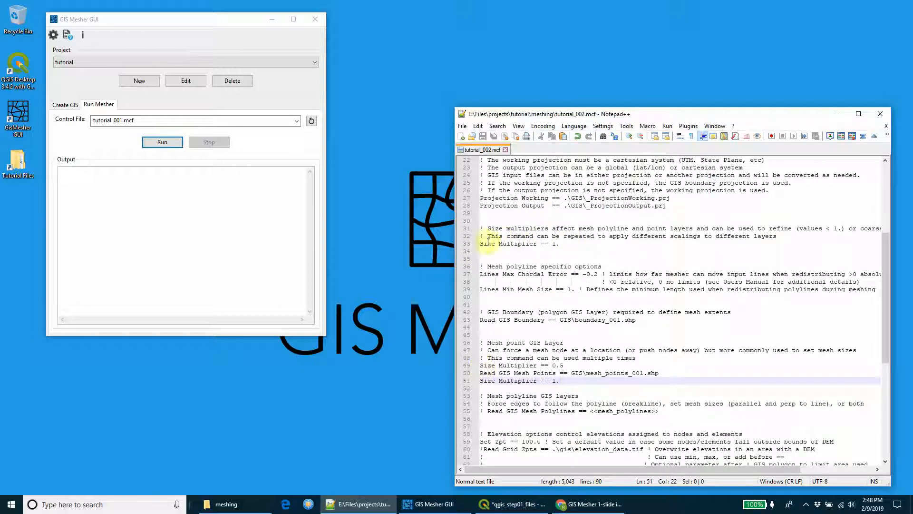
click(481, 243)
text(!)
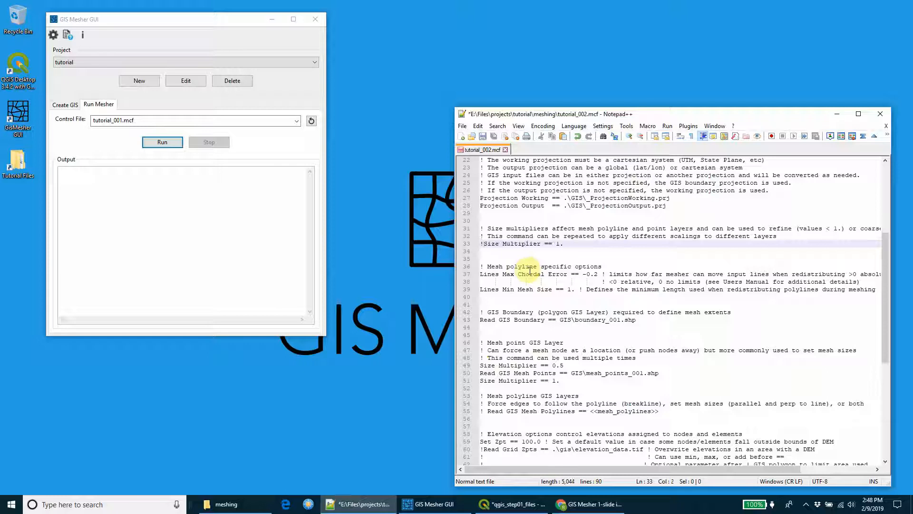
key(ctrl+s)
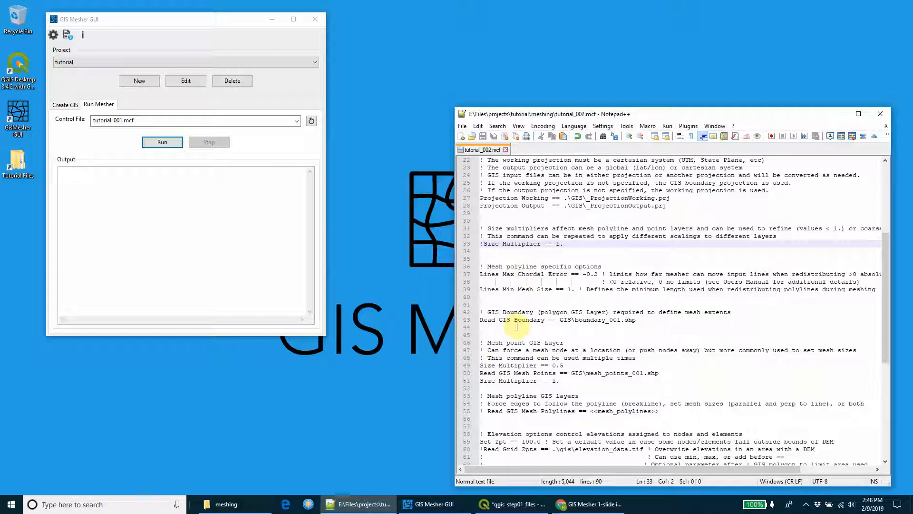
Review the 0.5 Size Multiplier, Read GIS Mesh Points and restored Size Multiplier commands in the mesh point section.
drag(481, 365, 587, 363)
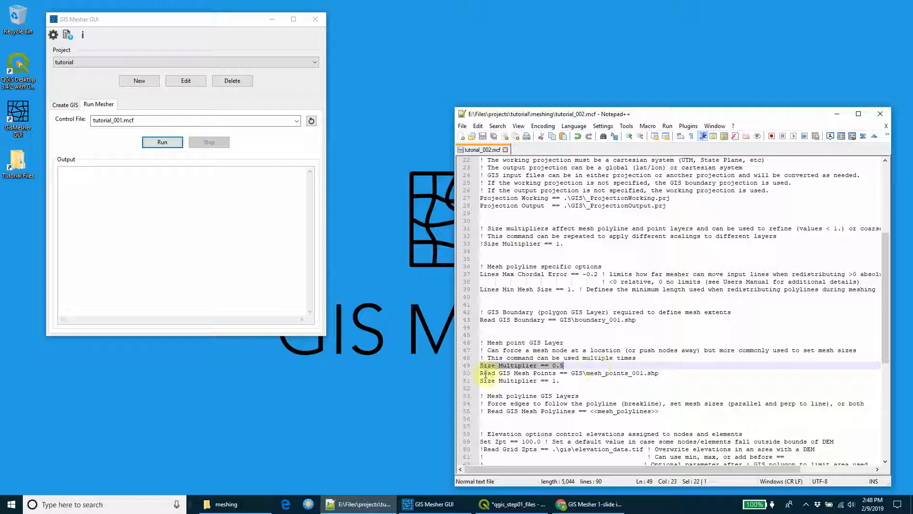
drag(481, 373, 672, 371)
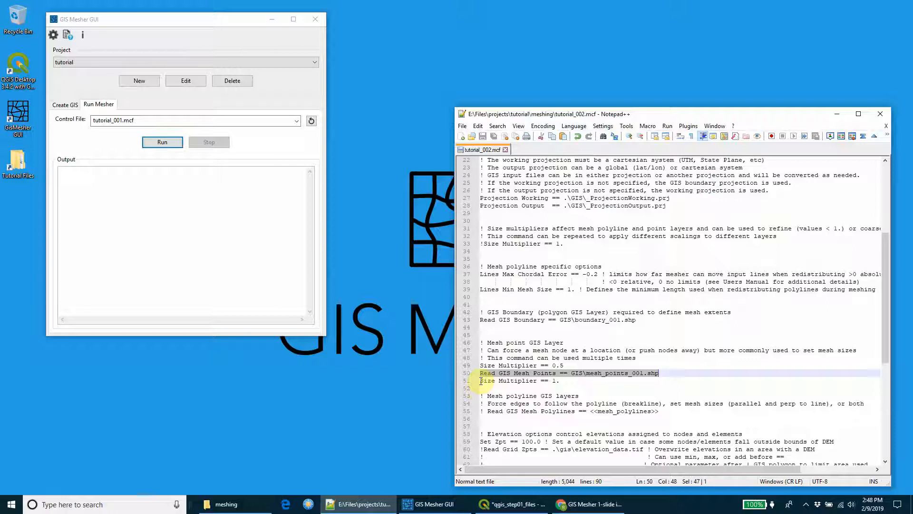
drag(480, 380, 575, 377)
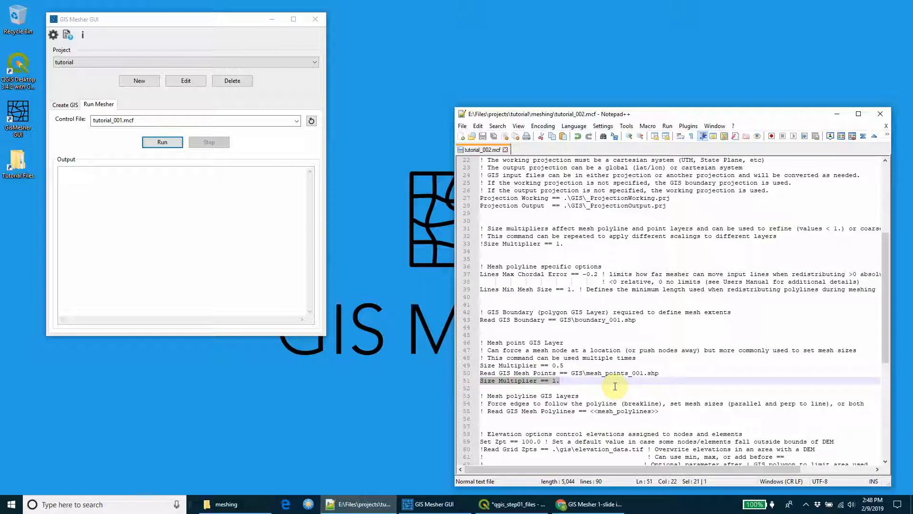
drag(480, 366, 588, 365)
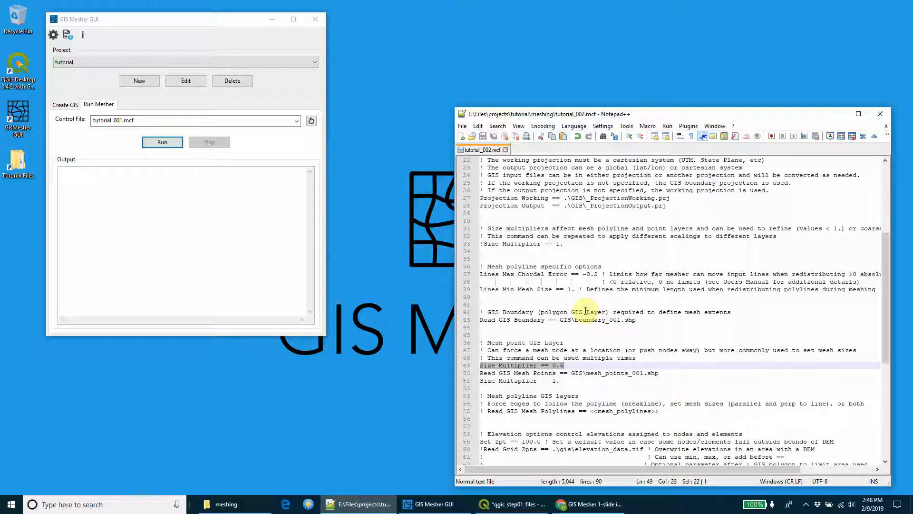
click(554, 296)
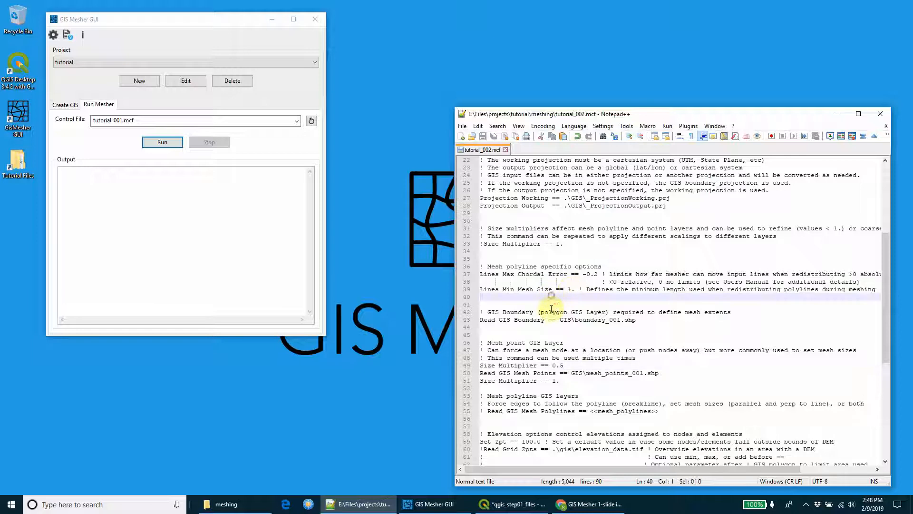
scroll(556, 311, down, 1)
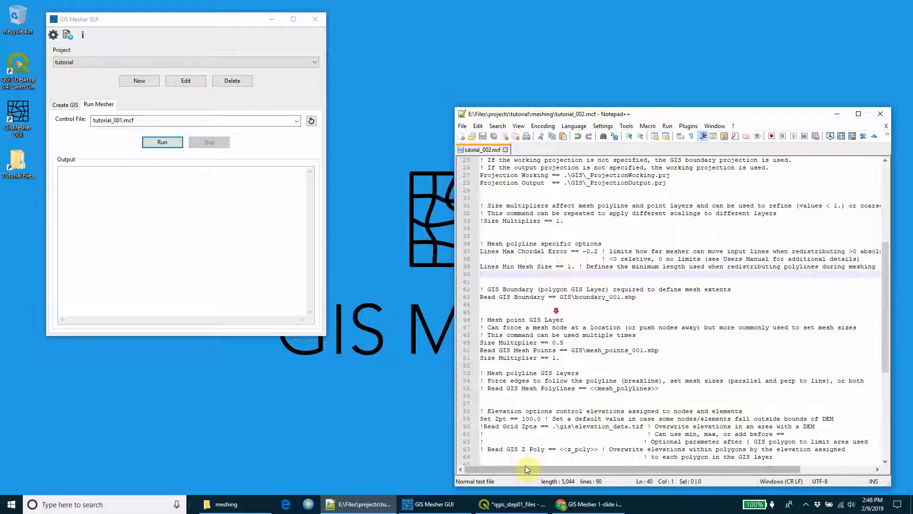
Switch to QGIS and look closely at the channel and roads in the southwestern part of the terrain.
click(452, 508)
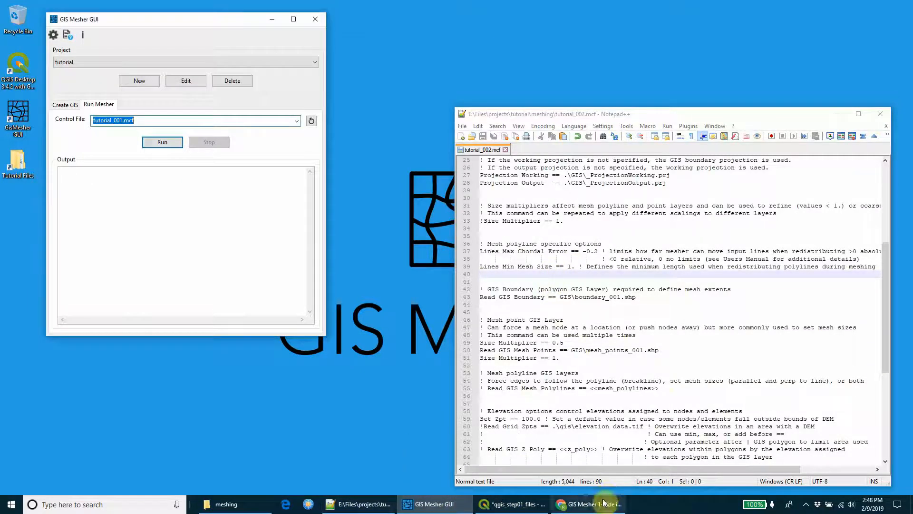
click(532, 508)
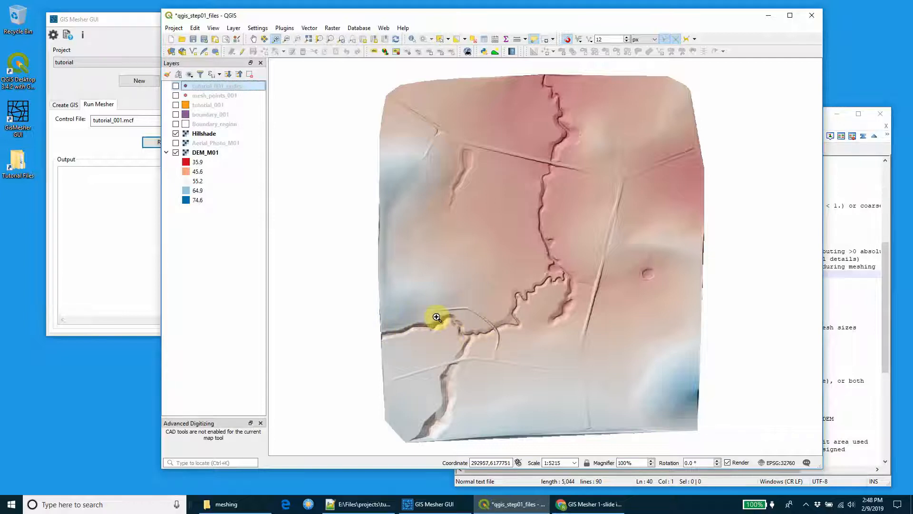
scroll(436, 317, up, 1)
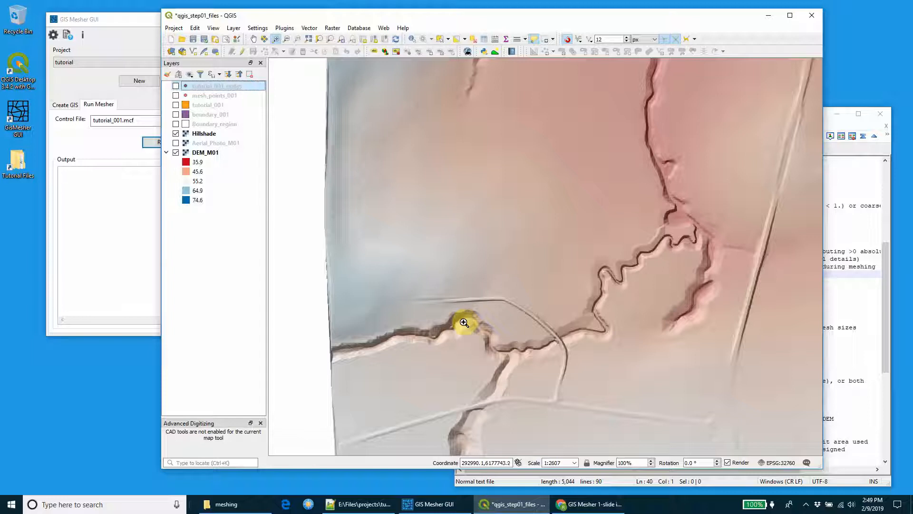
drag(636, 22, 670, 22)
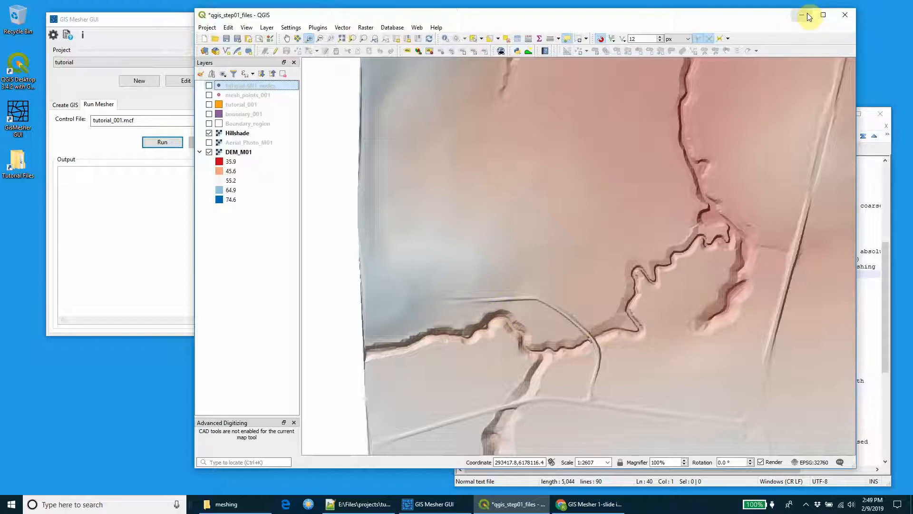
Switch to the GIS Mesher GUI and prepare a new mesh_polylines GIS file, starting its filename with "poly_".
click(93, 22)
drag(110, 23, 83, 22)
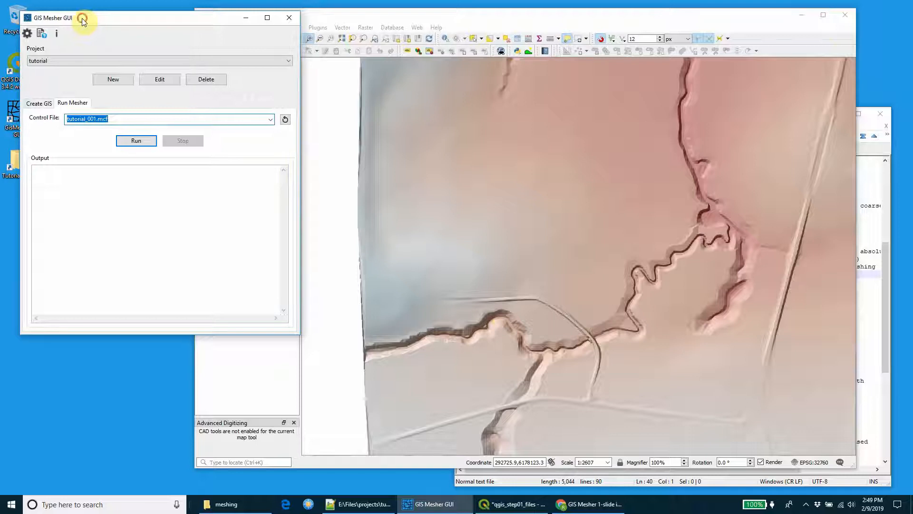
click(46, 105)
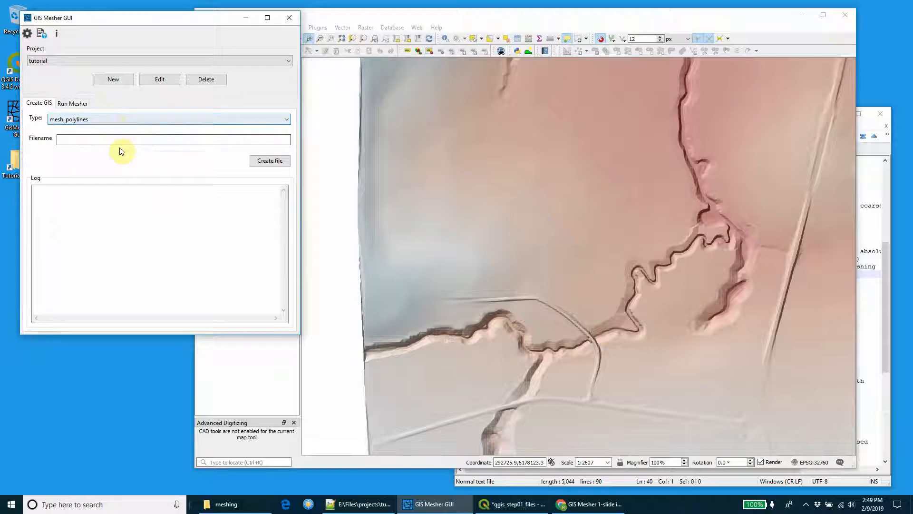
click(126, 138)
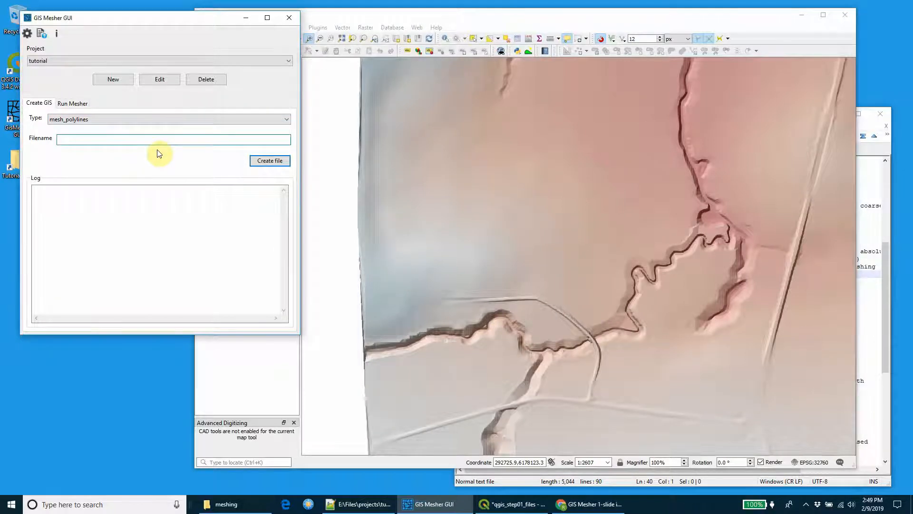
text(poly_)
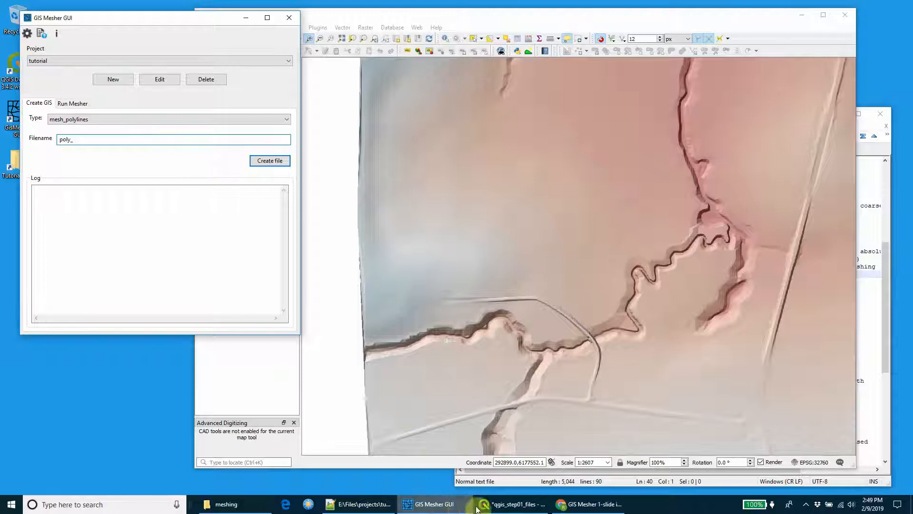
Browse File Explorer to the tutorial's files\step02 folder to check how the supplied mesh polyline files are named.
click(323, 507)
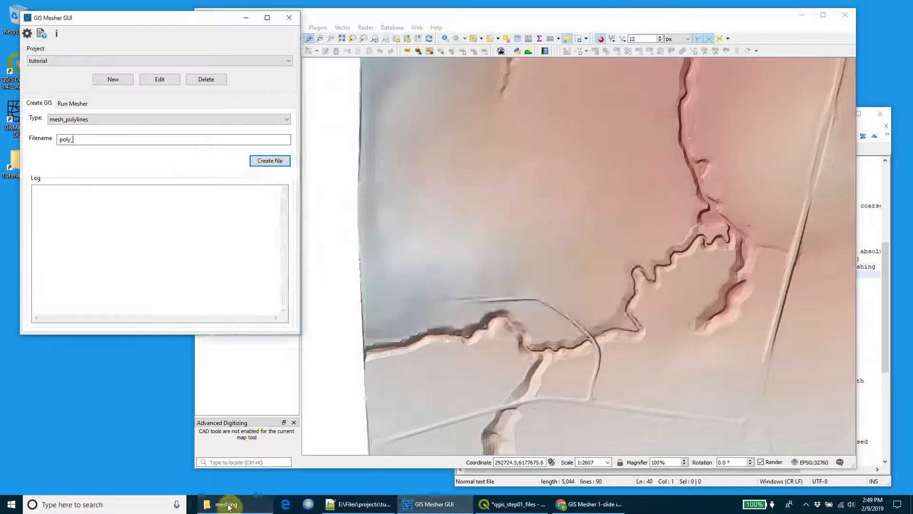
click(227, 504)
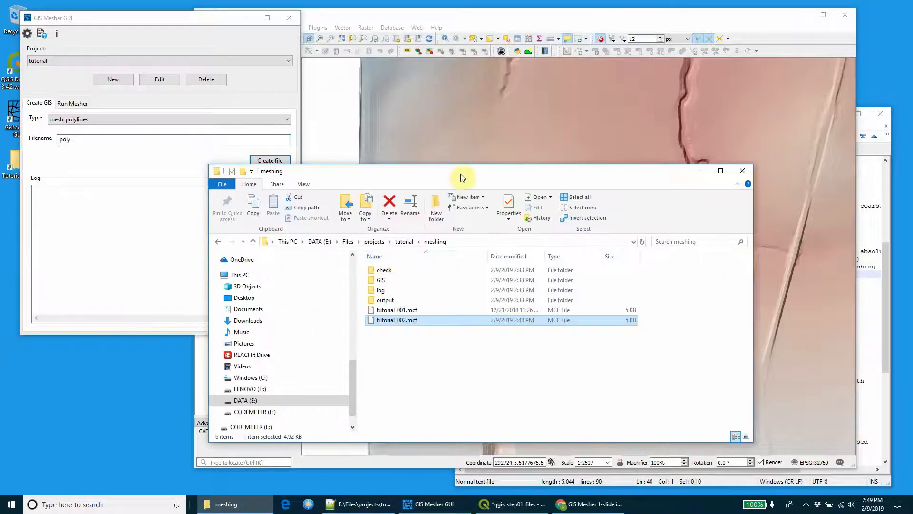
drag(461, 175, 786, 154)
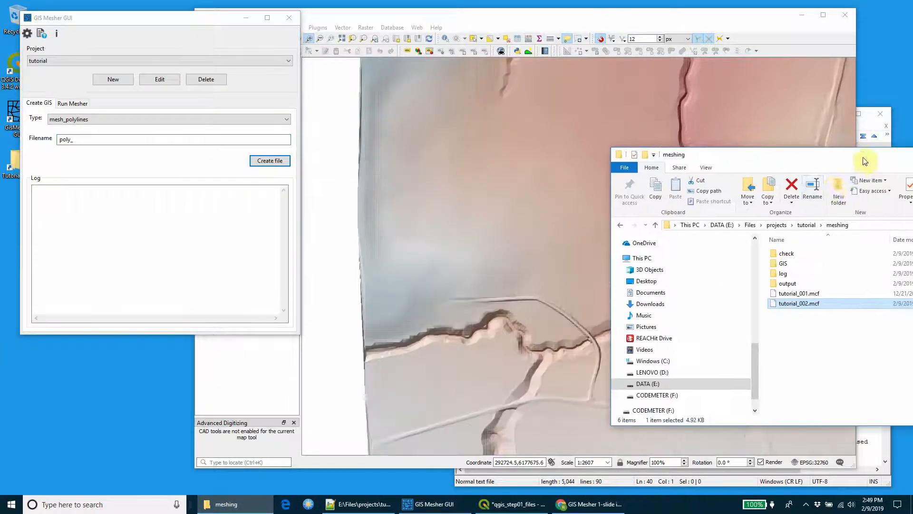
click(808, 225)
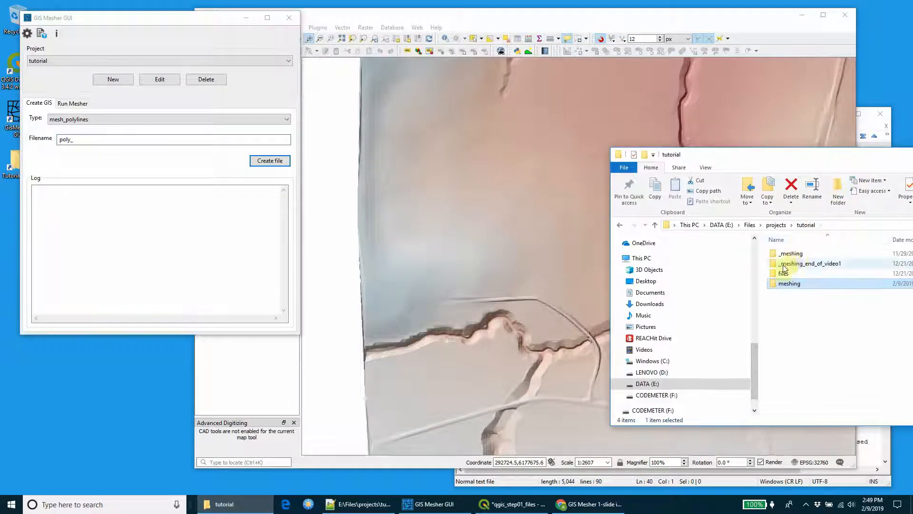
click(787, 273)
double_click(788, 272)
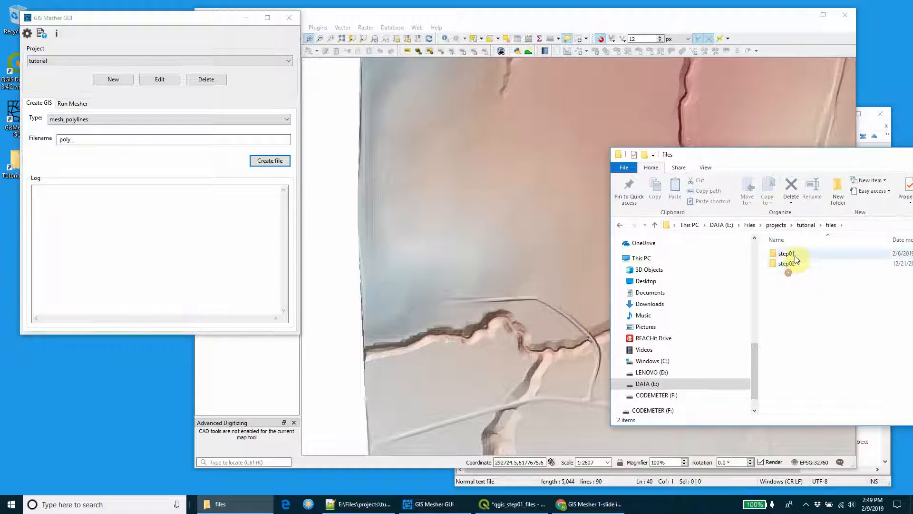
double_click(790, 263)
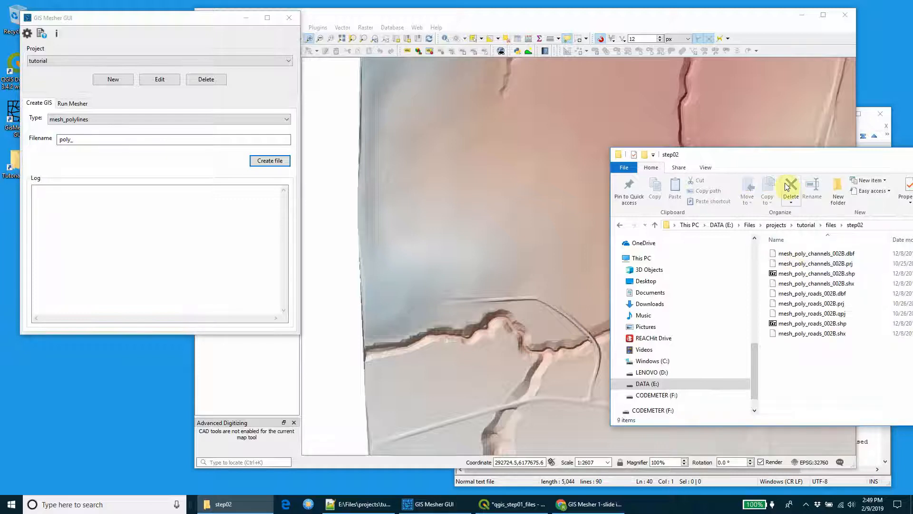
Change the filename to mesh_poly_channels_002 in the GIS Mesher GUI and create the mesh_polylines file.
click(112, 139)
drag(114, 141, 21, 142)
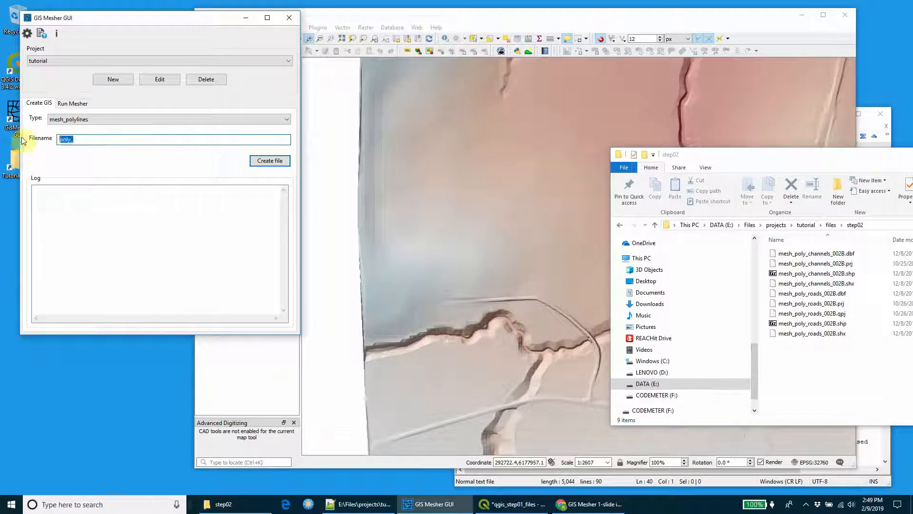
text(esh_)
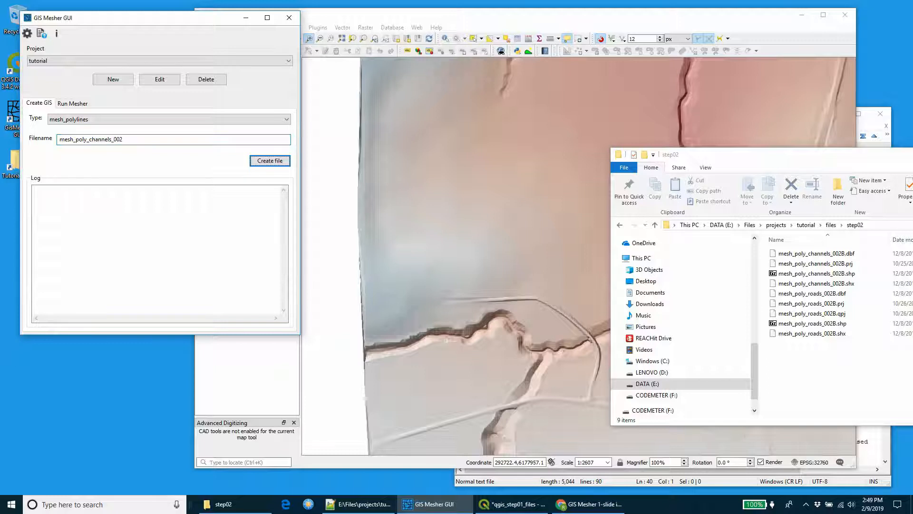
click(266, 161)
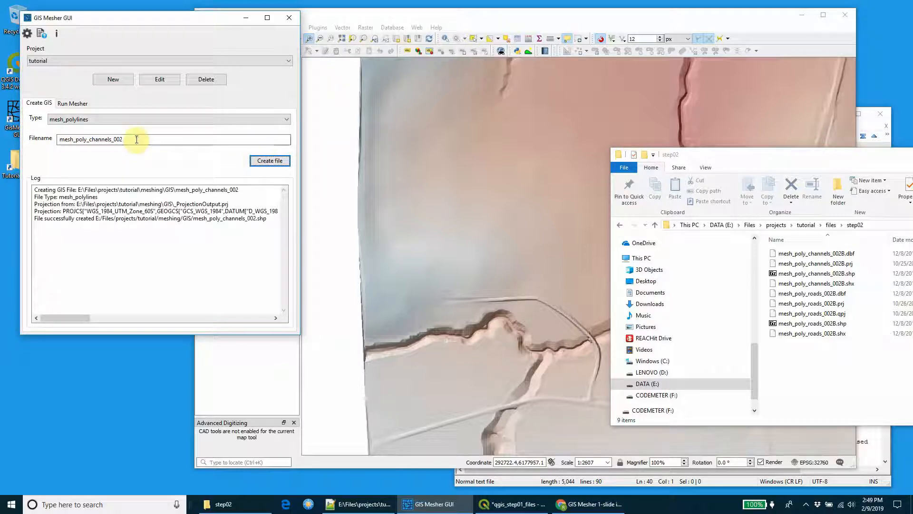
Create a second mesh_polylines GIS file named mesh_poly_roads_002, closing the step02 folder window along the way.
drag(90, 139, 146, 142)
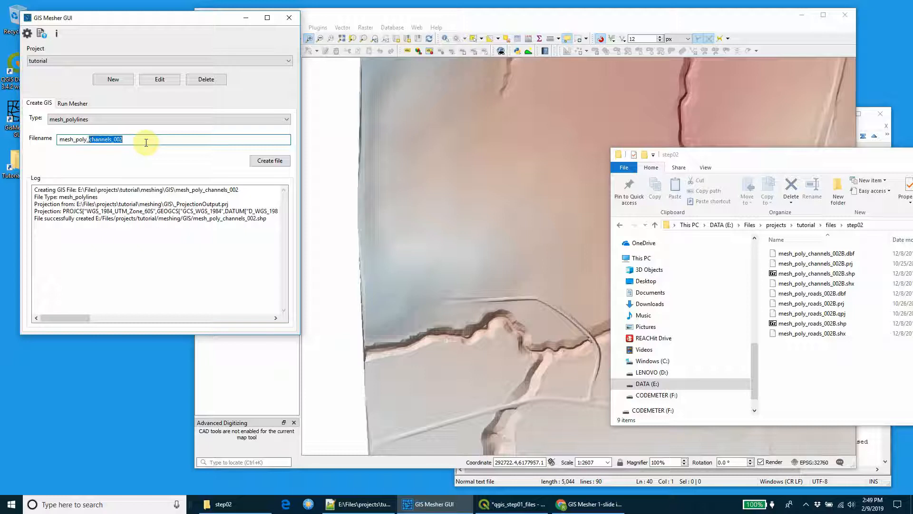
text(roads_002)
drag(738, 150, 527, 156)
drag(905, 153, 814, 155)
click(826, 157)
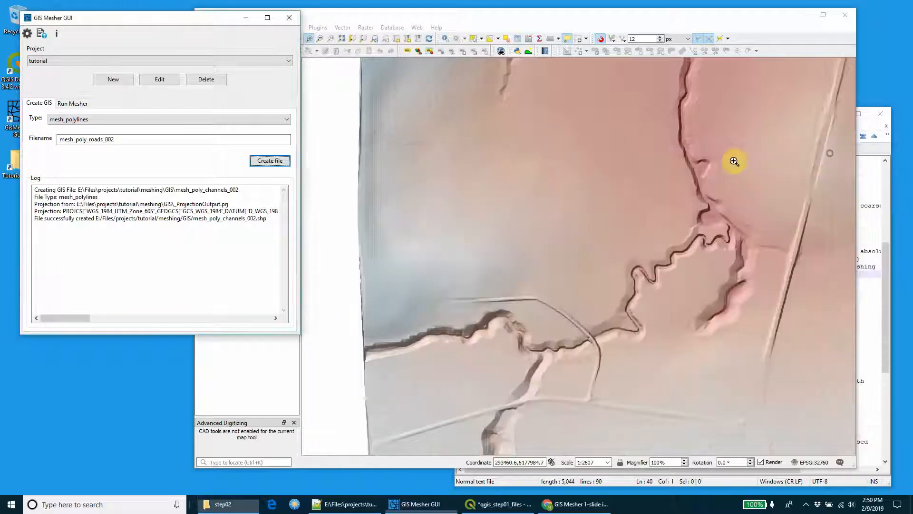
click(272, 164)
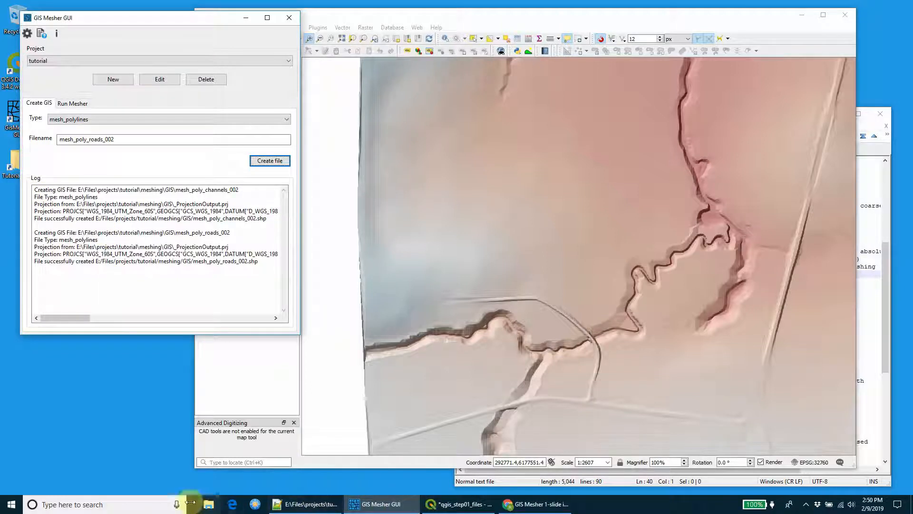
click(205, 507)
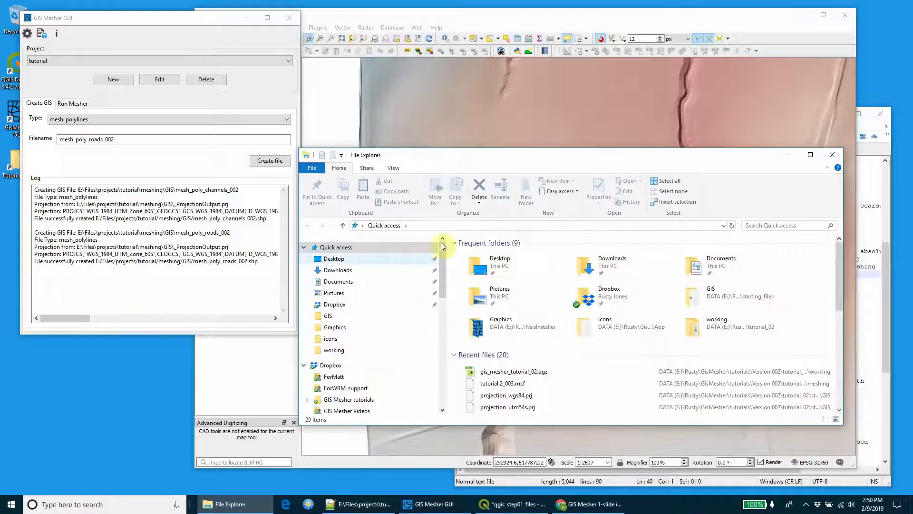
drag(444, 281, 446, 269)
click(832, 154)
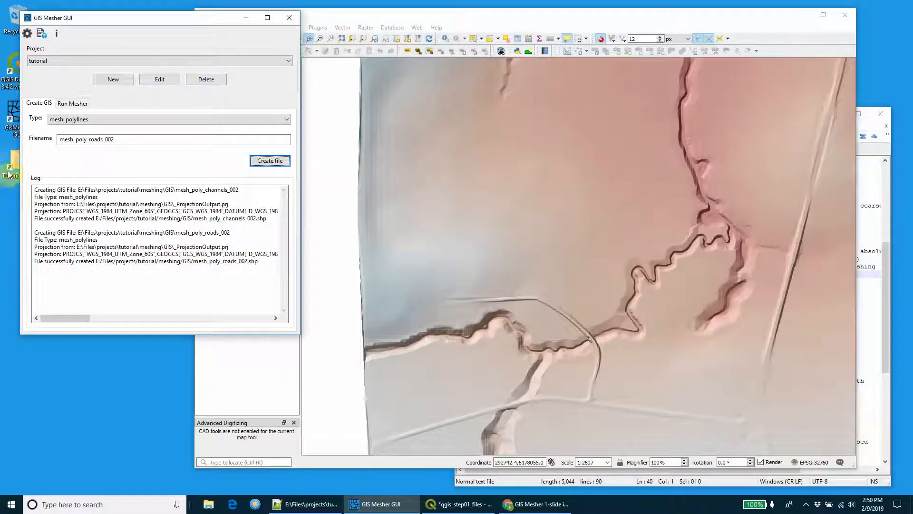
Open the tutorial project's meshing\GIS folder in File Explorer and place its window so the QGIS map is reachable.
double_click(27, 171)
click(493, 225)
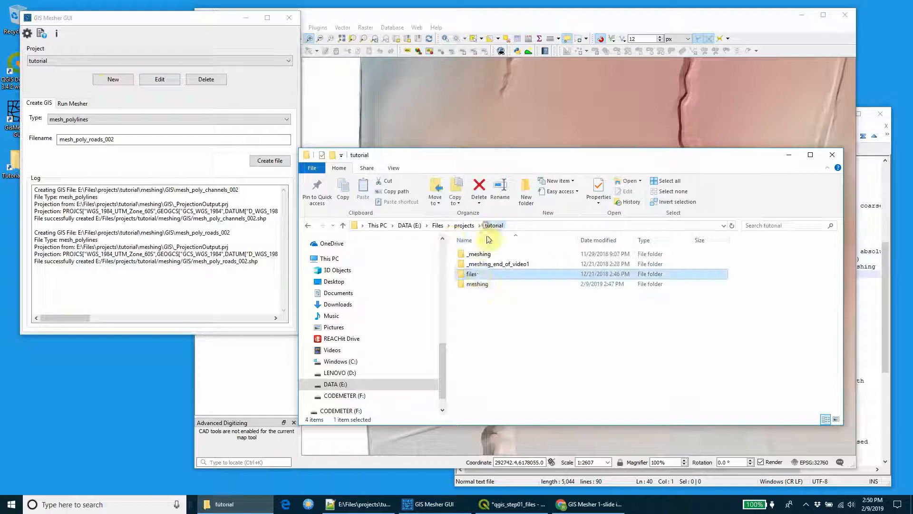
double_click(475, 284)
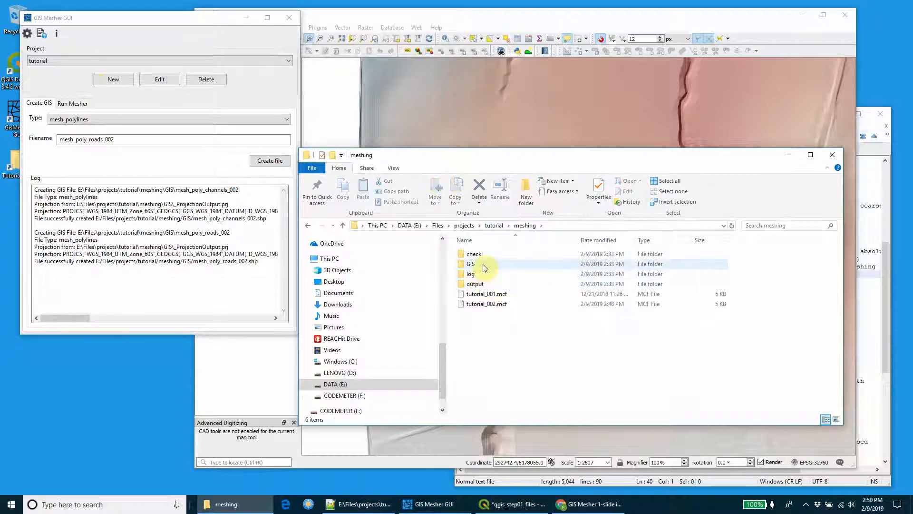
click(482, 265)
double_click(483, 265)
drag(566, 156, 764, 163)
scroll(751, 333, down, 1)
Add the mesh_poly_channels_002 and mesh_poly_roads_002 shapefiles to the QGIS map and close the GIS folder window.
drag(703, 362, 416, 265)
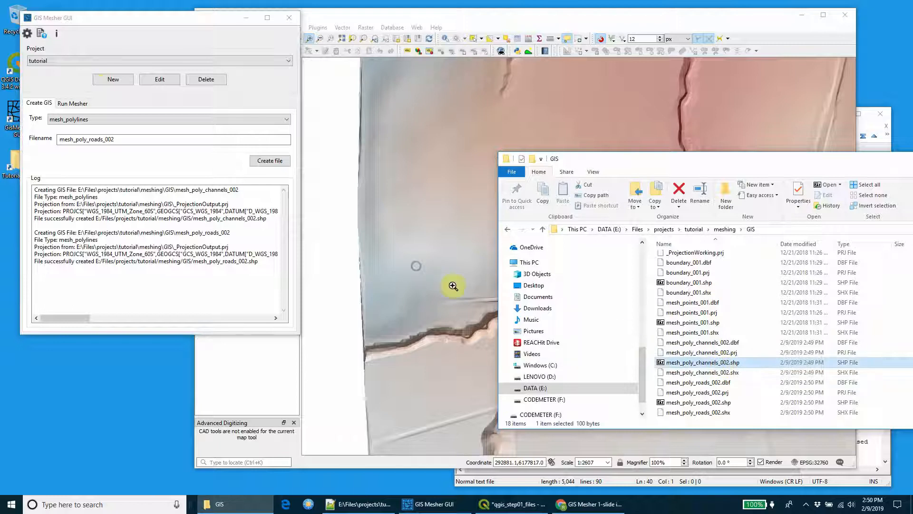
click(702, 402)
drag(477, 332, 422, 305)
drag(875, 164, 706, 179)
click(819, 174)
click(560, 18)
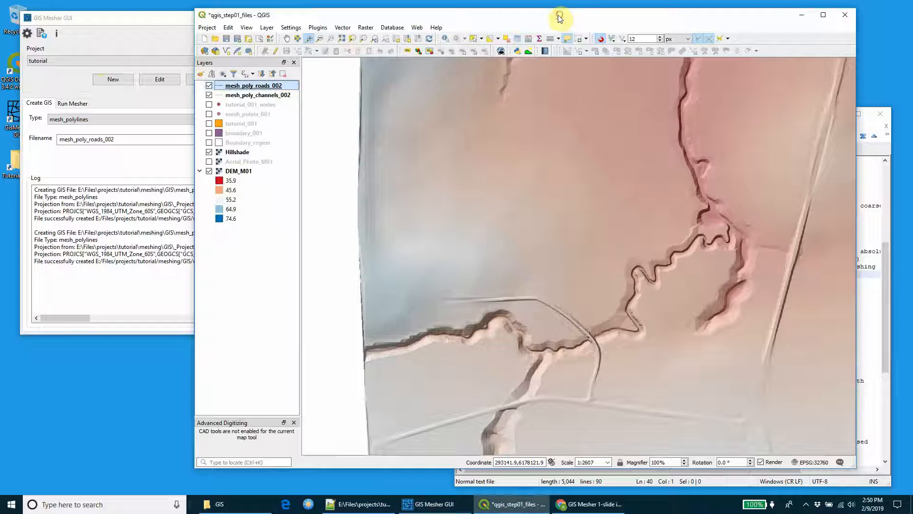
Start editing the mesh_poly_channels_002 layer with the western channel in close view.
click(442, 330)
drag(558, 330, 604, 280)
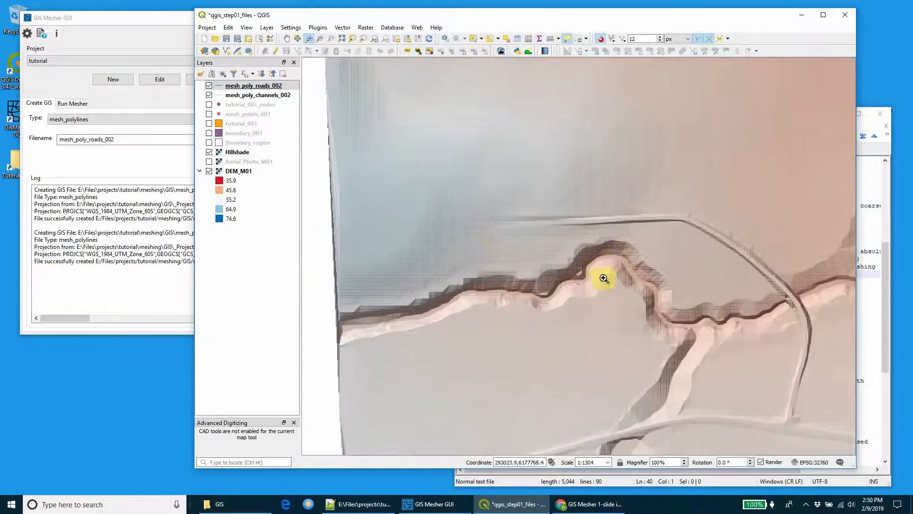
click(265, 96)
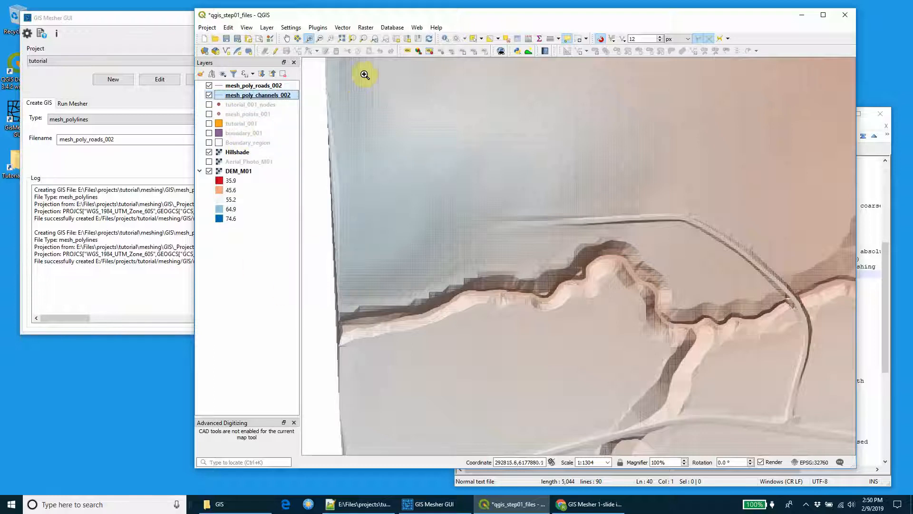
click(275, 51)
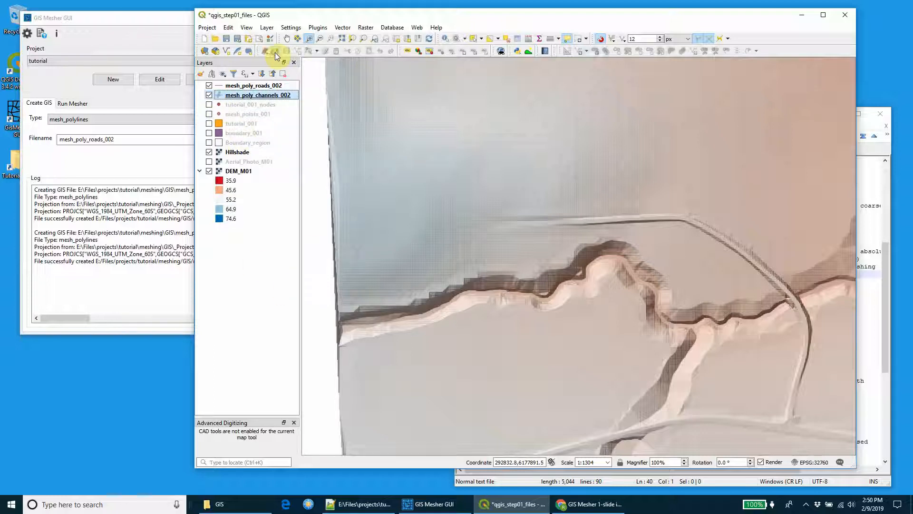
Start a polyline in mesh_poly_channels_002 along the channel bed's southern side, from the western reach to the dip before the large bend.
click(296, 50)
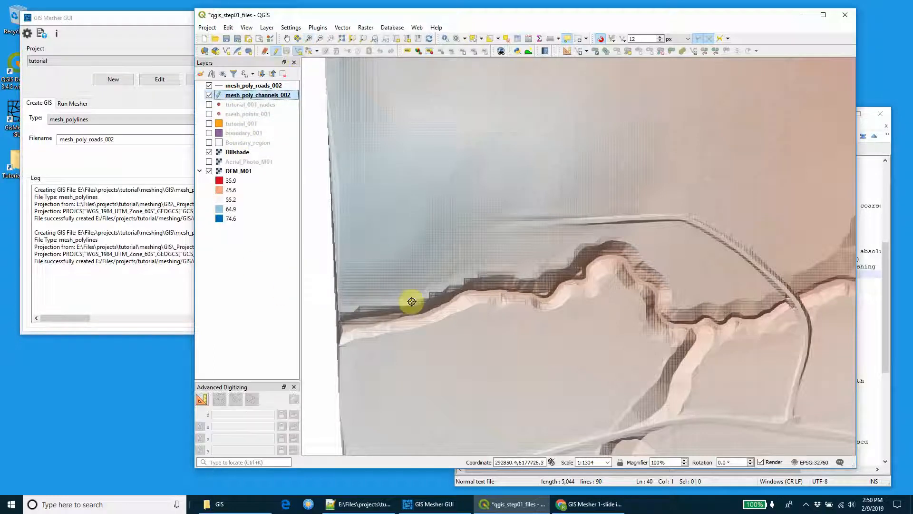
scroll(405, 316, up, 1)
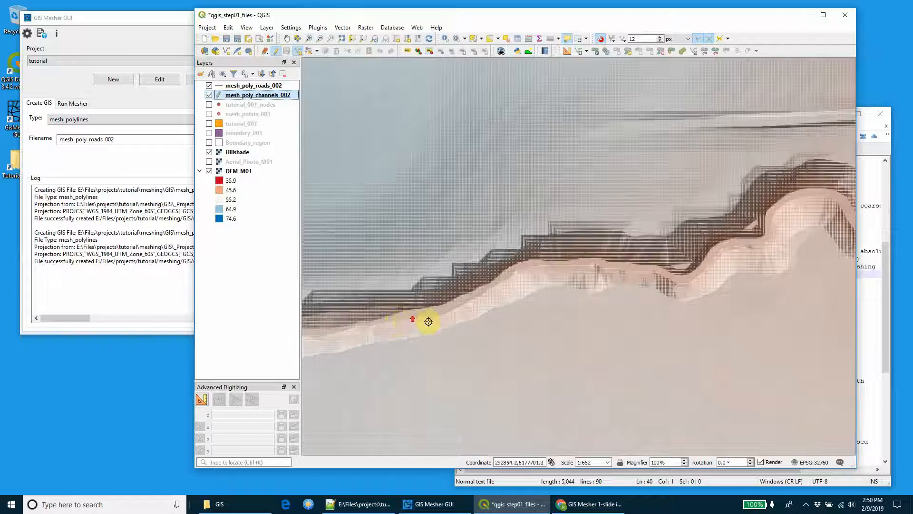
click(398, 322)
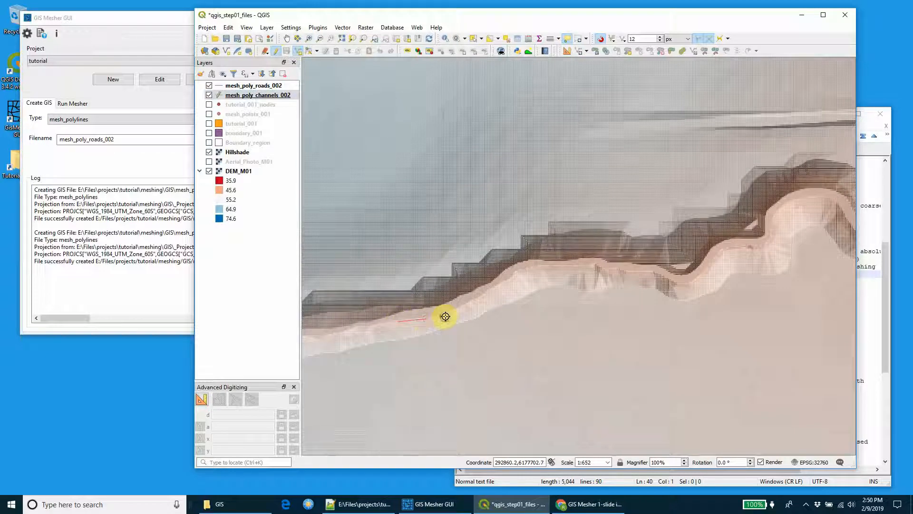
click(518, 274)
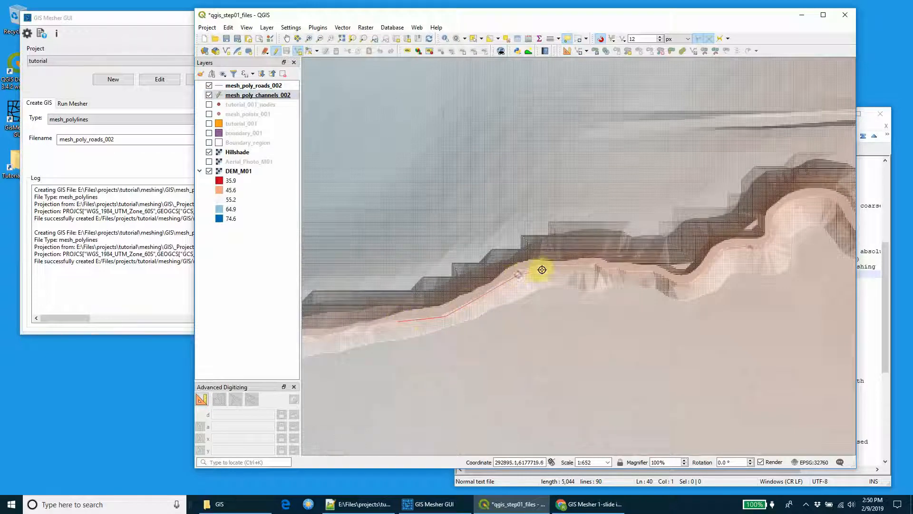
click(551, 267)
click(608, 272)
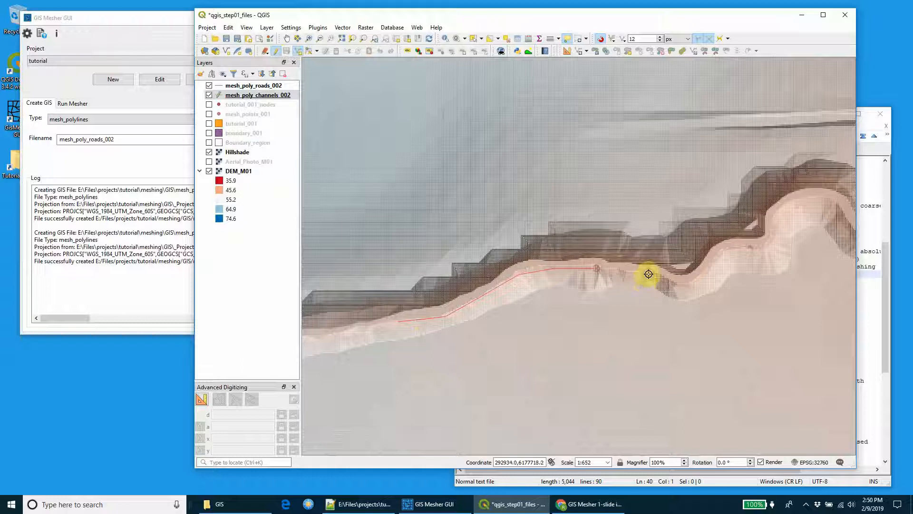
click(649, 274)
click(679, 285)
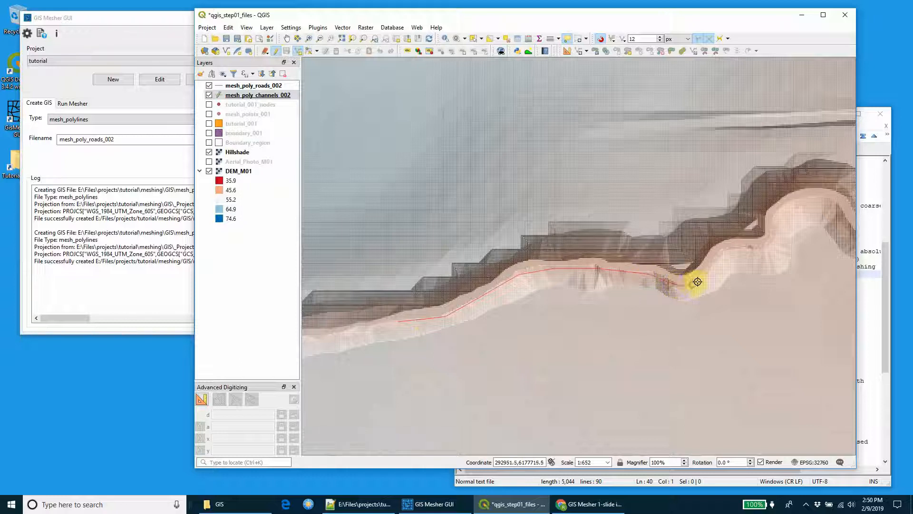
click(694, 284)
Continue the southern channel polyline from the dip up to the crest of the large northward bend.
click(727, 253)
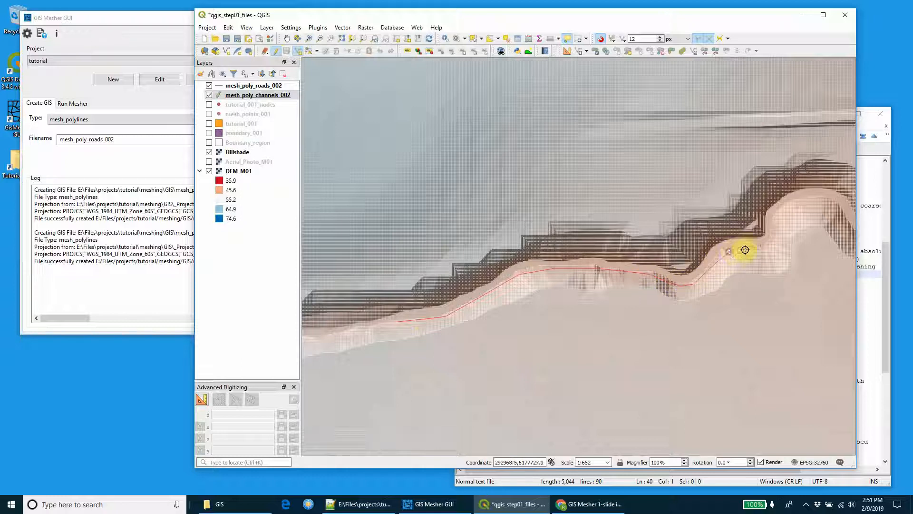
click(749, 248)
click(776, 237)
click(777, 216)
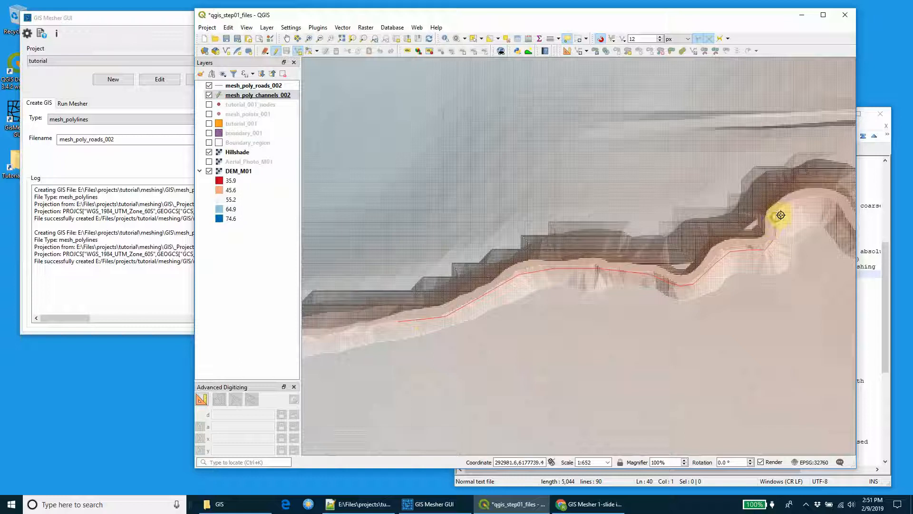
click(790, 204)
click(806, 200)
drag(802, 253, 485, 271)
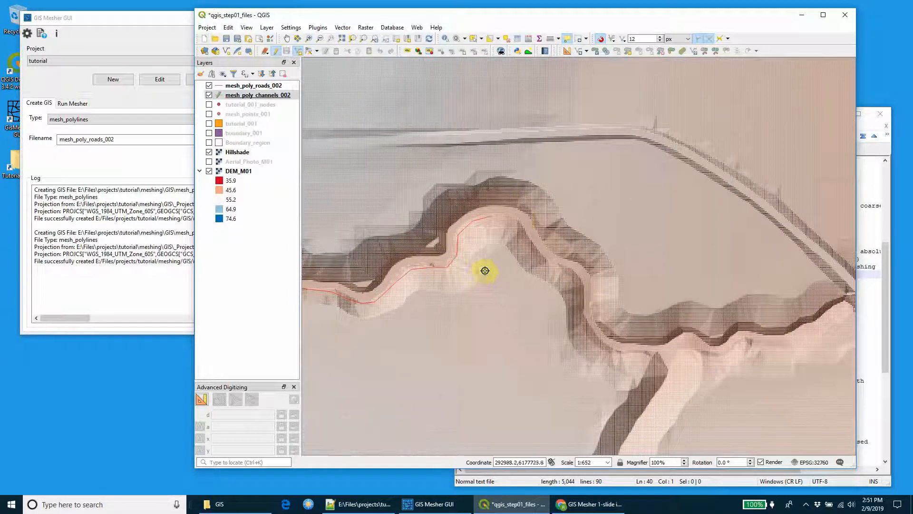
Extend the southern channel polyline down the bend's eastern side and across the mouth of the southern tributary.
click(517, 217)
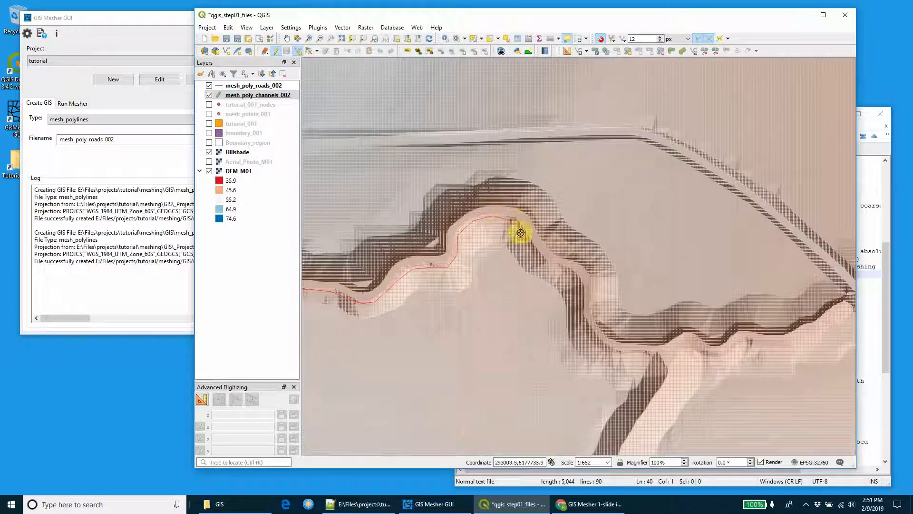
click(561, 275)
click(587, 331)
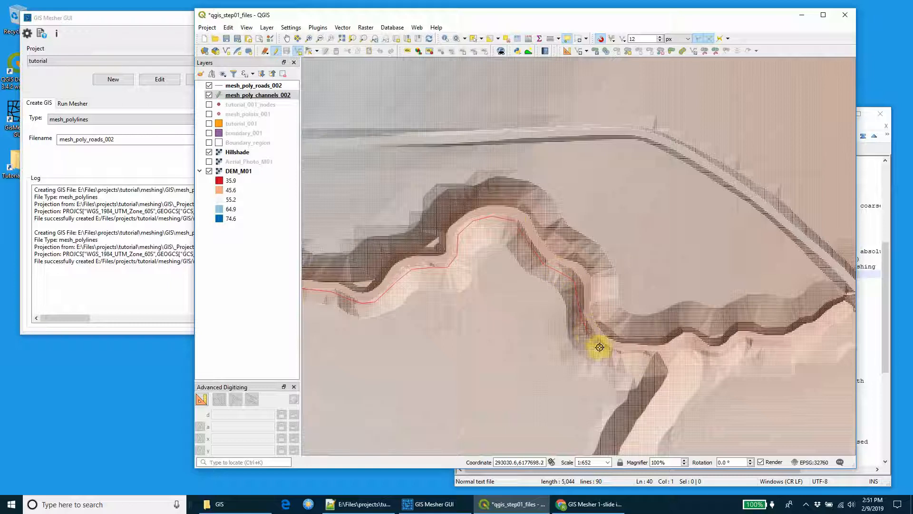
click(655, 357)
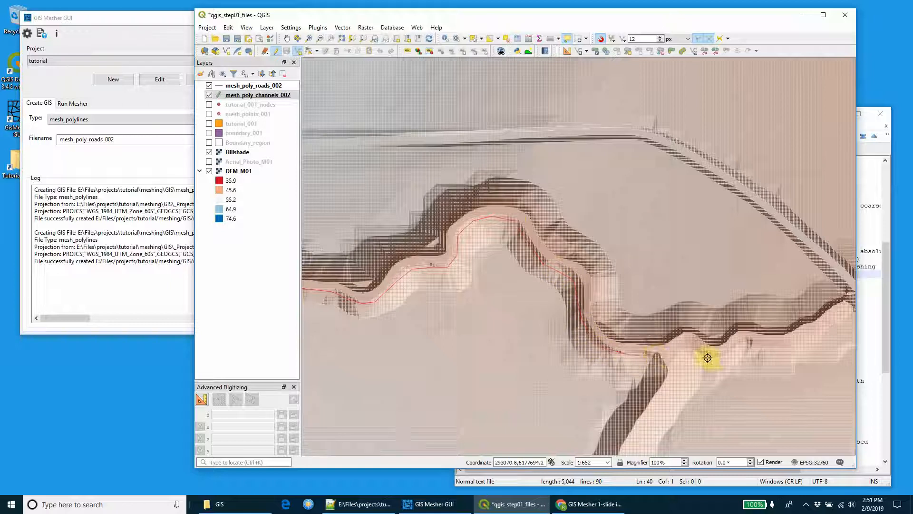
click(708, 357)
drag(721, 360, 430, 352)
Trace the southern channel polyline from the tributary junction to the road crossing and finish the line there.
click(459, 332)
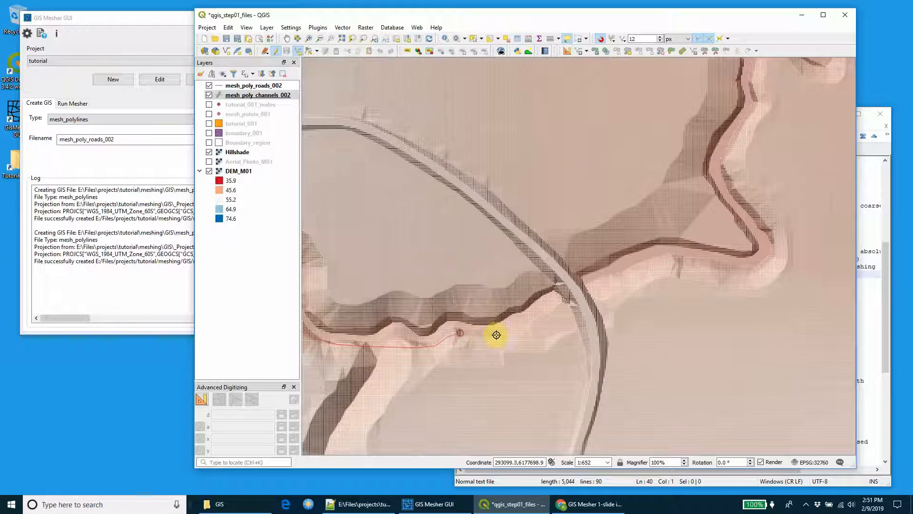
click(498, 334)
click(526, 322)
click(552, 305)
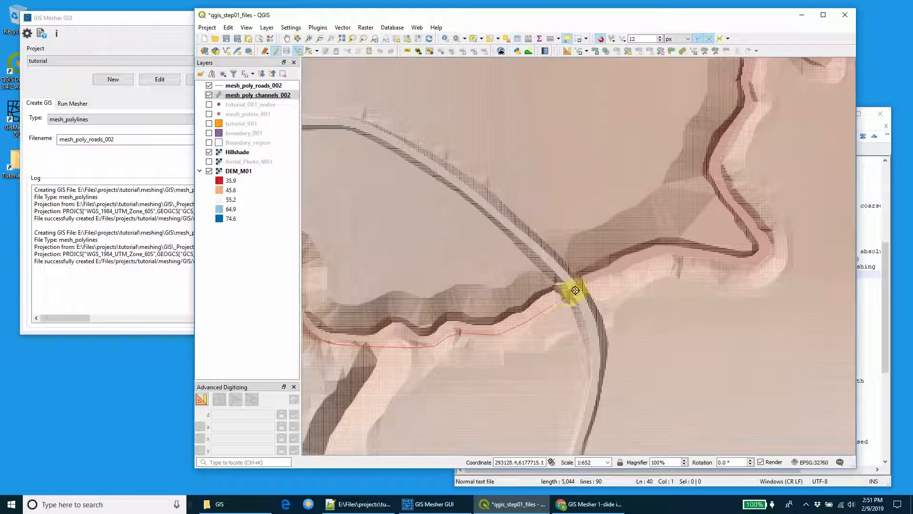
right_click(587, 299)
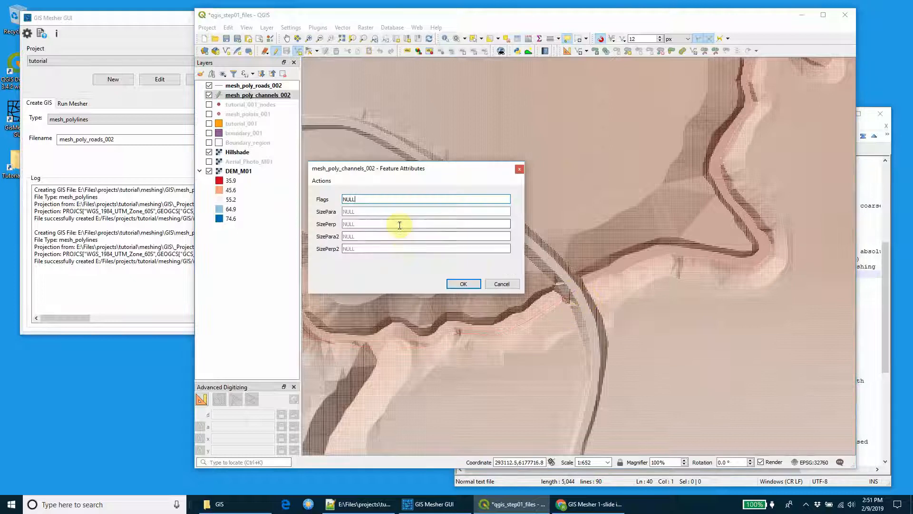
Set the new channel line's SizePara to 4.5 and SizePerp to 1.5, and save the feature.
click(370, 212)
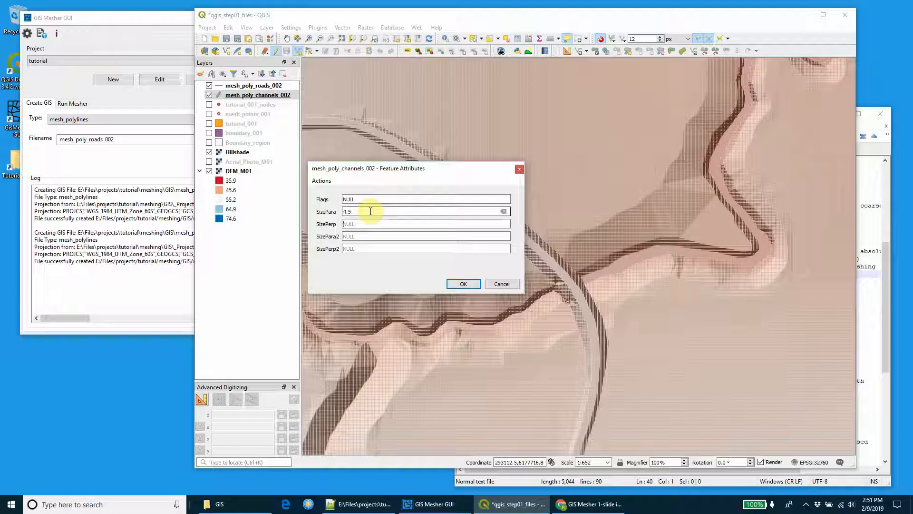
key(Tab)
text(1)
key(Tab)
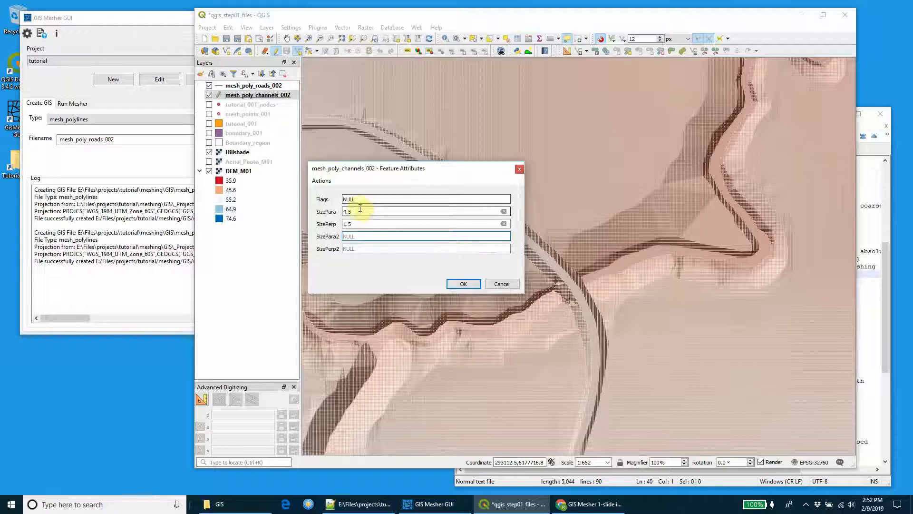
click(471, 285)
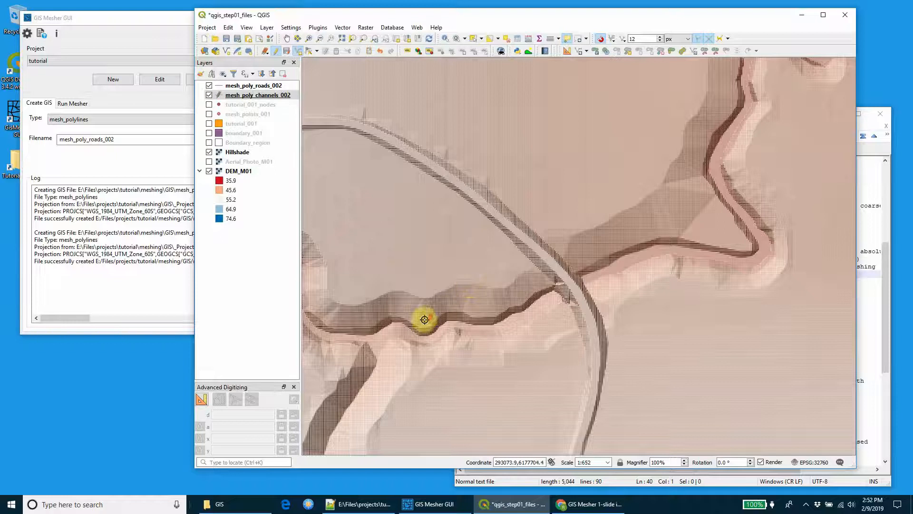
Style the mesh_poly_channels_002 layer with the Bridleway line symbol.
scroll(426, 316, down, 1)
drag(380, 323, 526, 316)
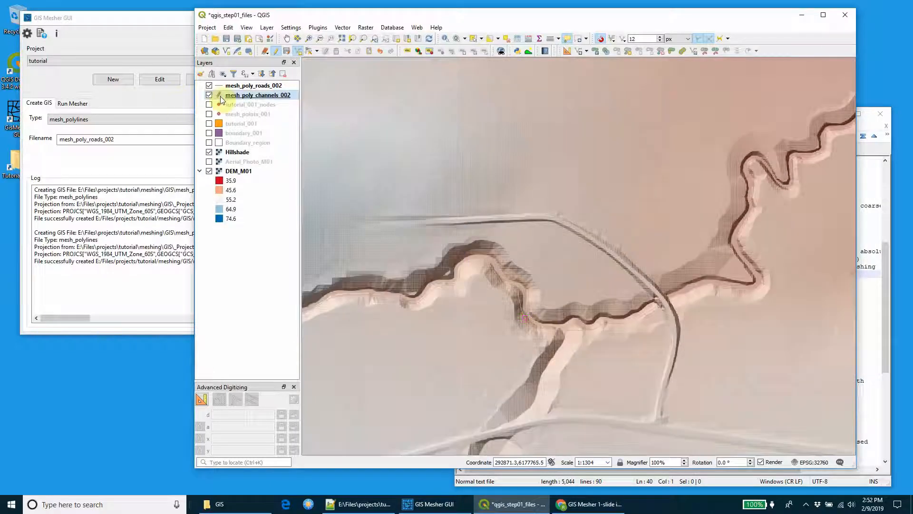
double_click(220, 96)
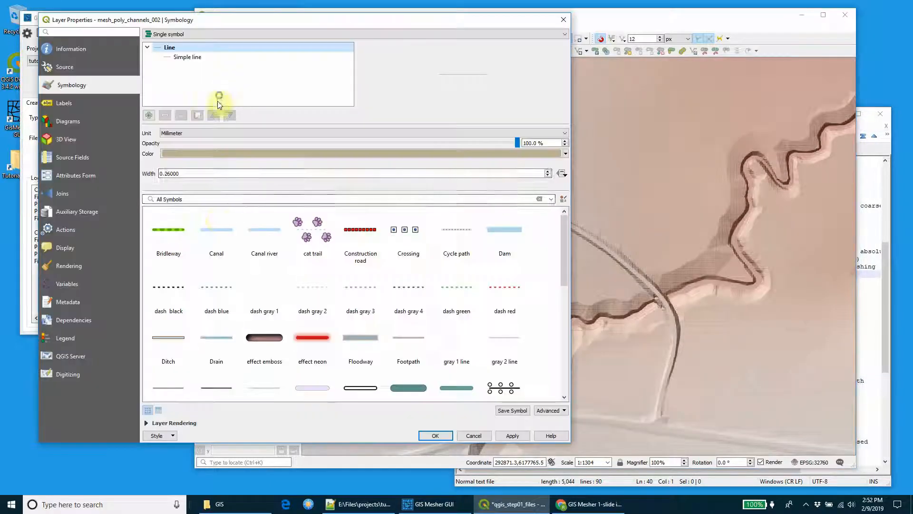
click(181, 228)
click(442, 437)
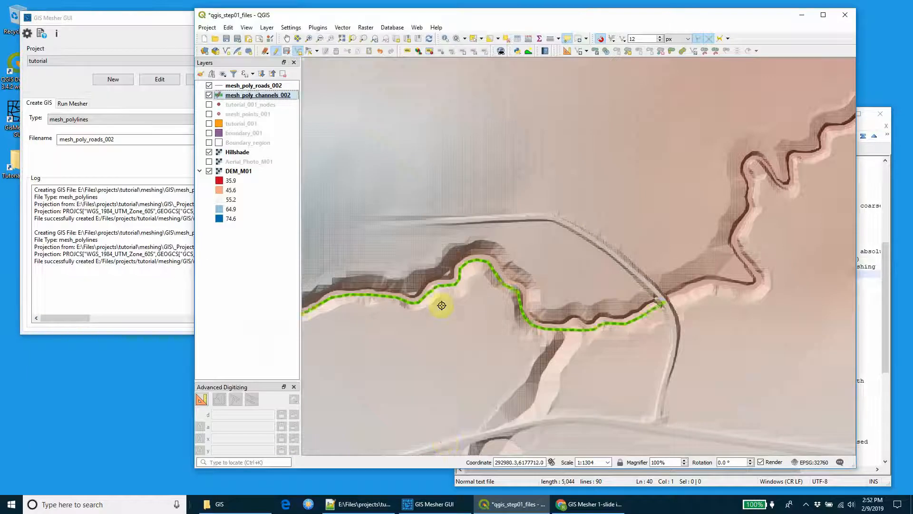
Compare the western end of the channel line with the Boundary_region layer, then hide that layer again.
scroll(494, 317, up, 1)
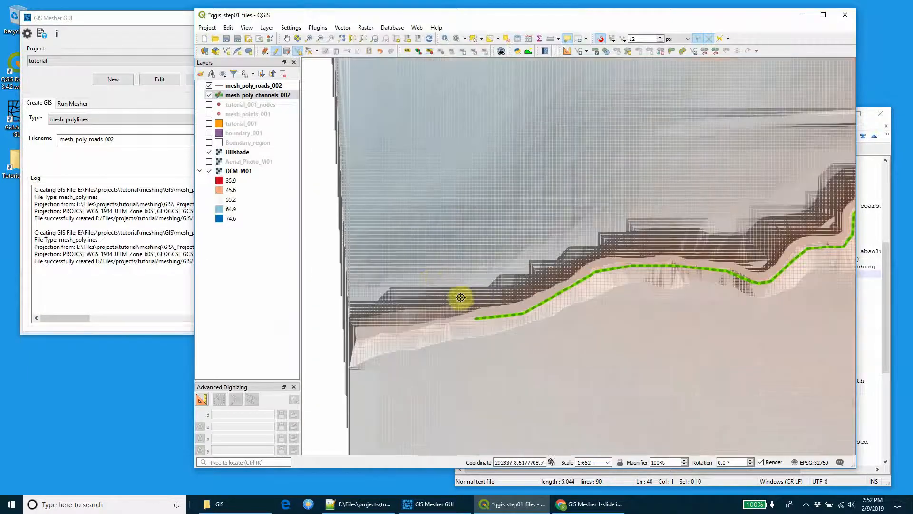
click(210, 143)
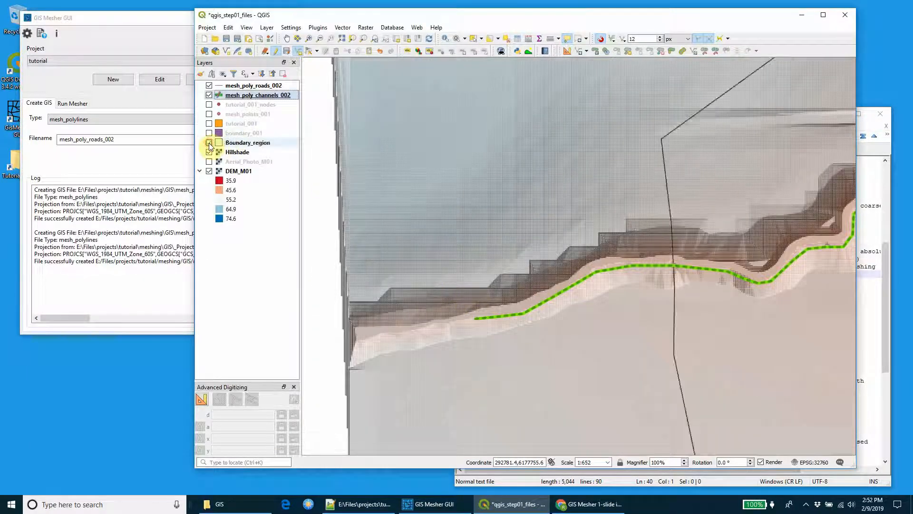
click(210, 143)
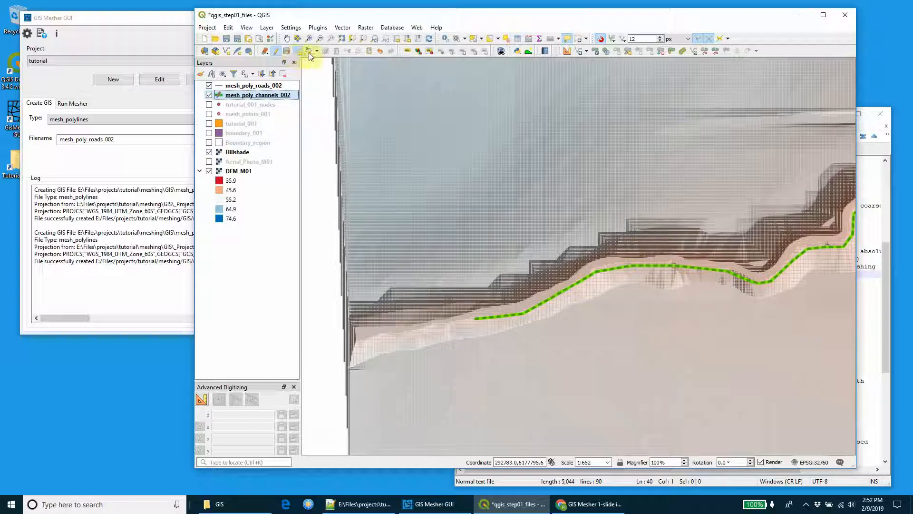
Start a second channel polyline along the channel bed's northern side, from the first line's western end to the dip before the large bend.
click(279, 52)
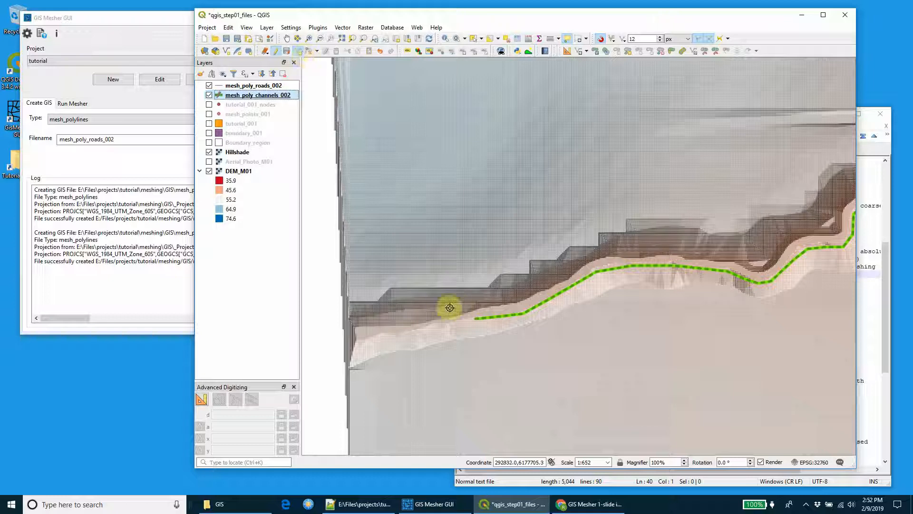
click(473, 308)
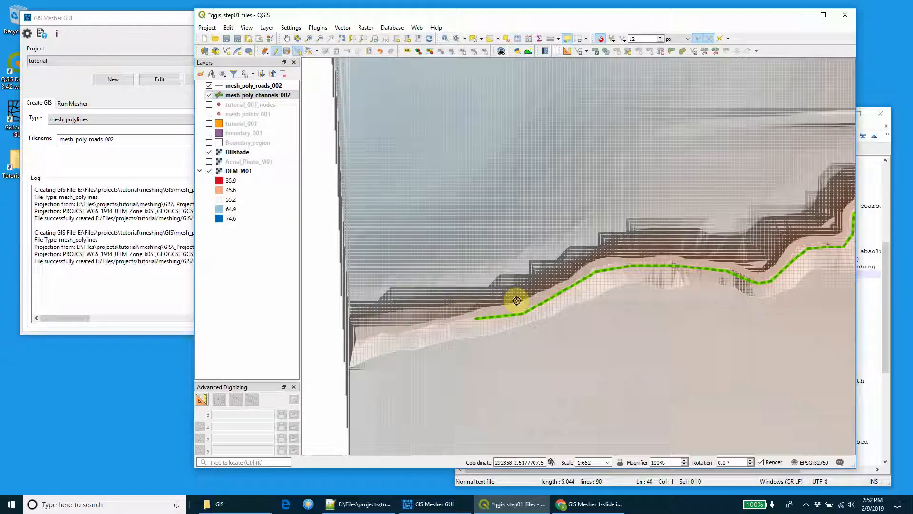
click(520, 300)
click(566, 276)
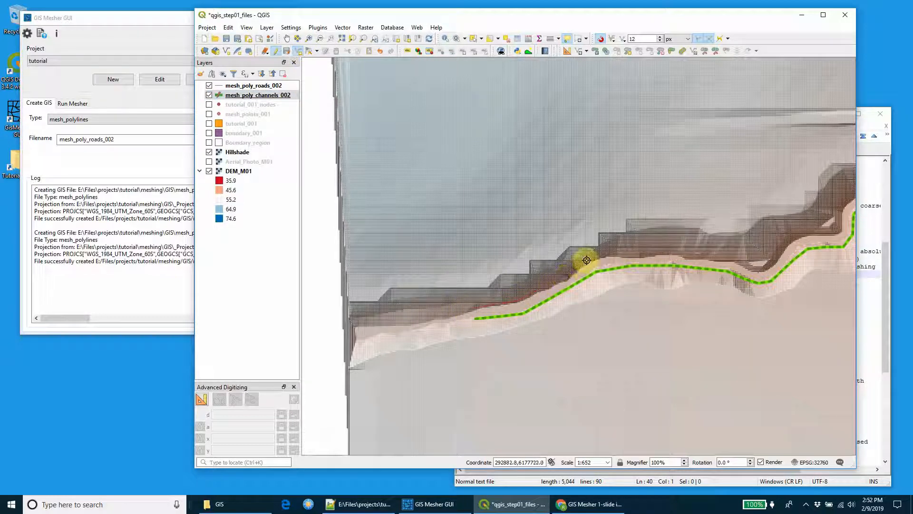
click(588, 258)
click(617, 253)
click(670, 252)
click(699, 256)
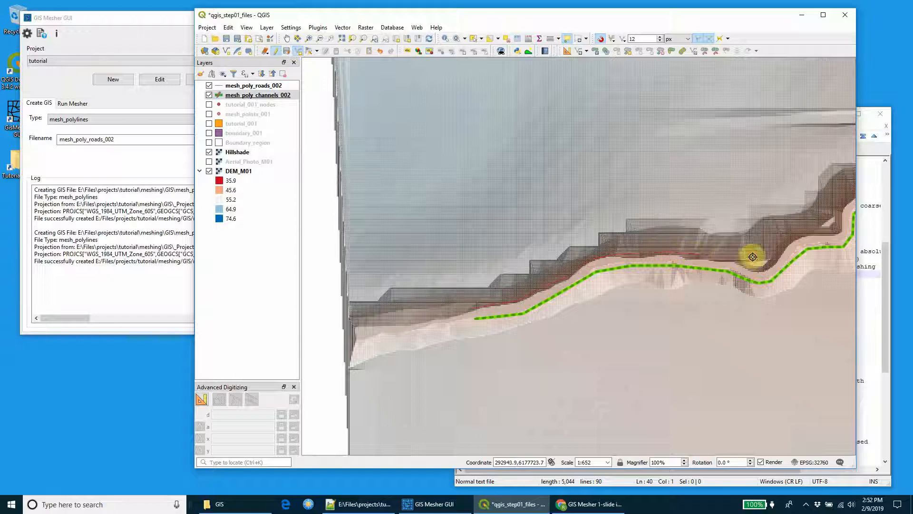
click(748, 261)
click(763, 266)
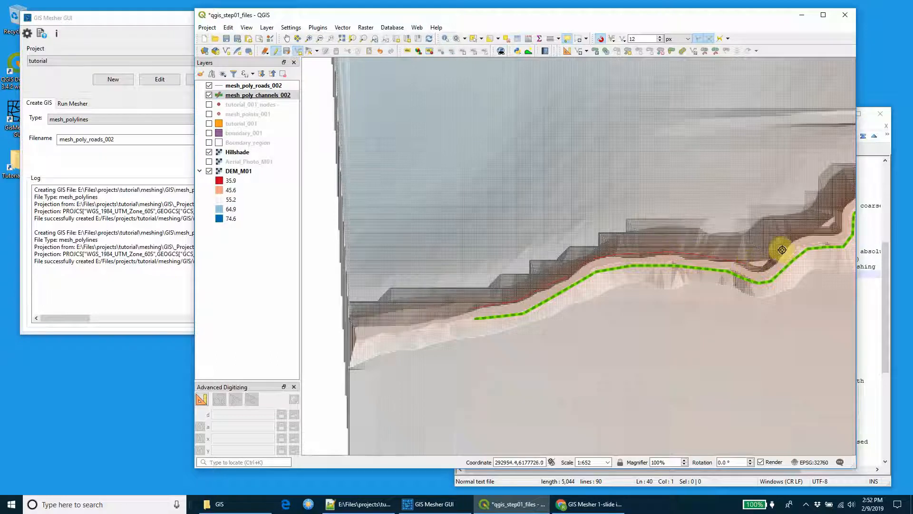
Continue the northern channel polyline from the dip up and over the crest of the large bend.
click(782, 248)
click(801, 234)
mouse_move(801, 234)
mouse_down()
mouse_move(478, 261)
mouse_move(524, 247)
mouse_up()
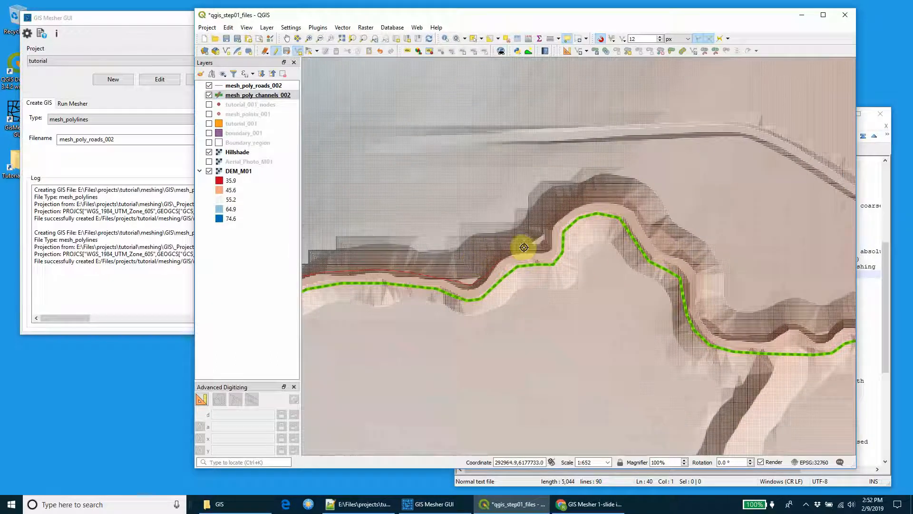
click(554, 237)
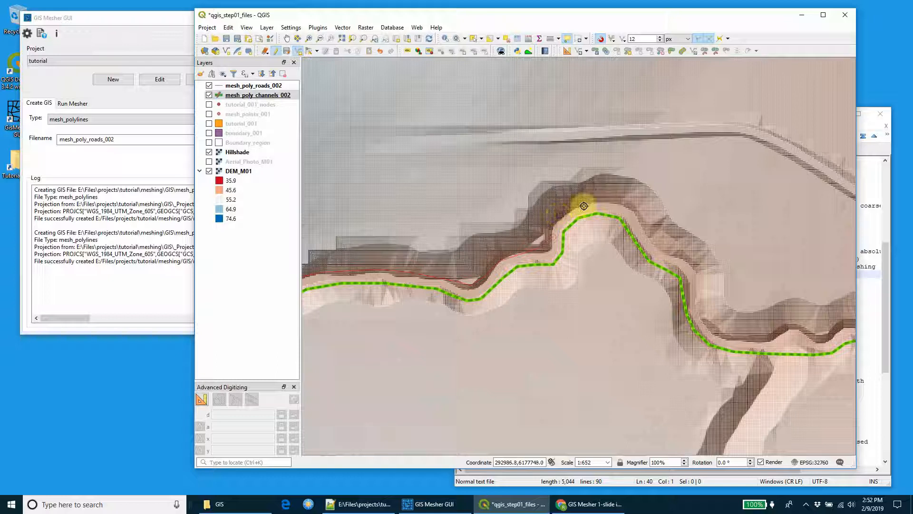
click(614, 201)
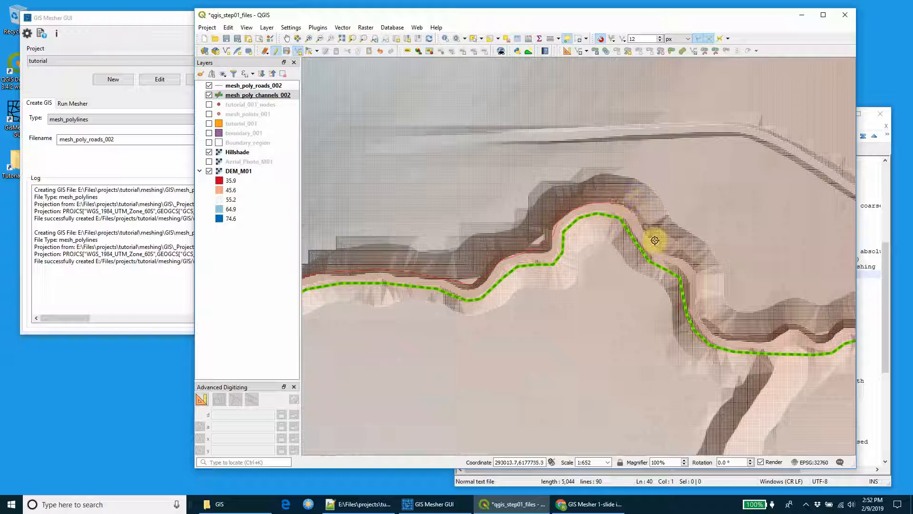
Continue the northern channel polyline down the large bend's eastern side and along the bed to just past the tributary mouth.
click(704, 267)
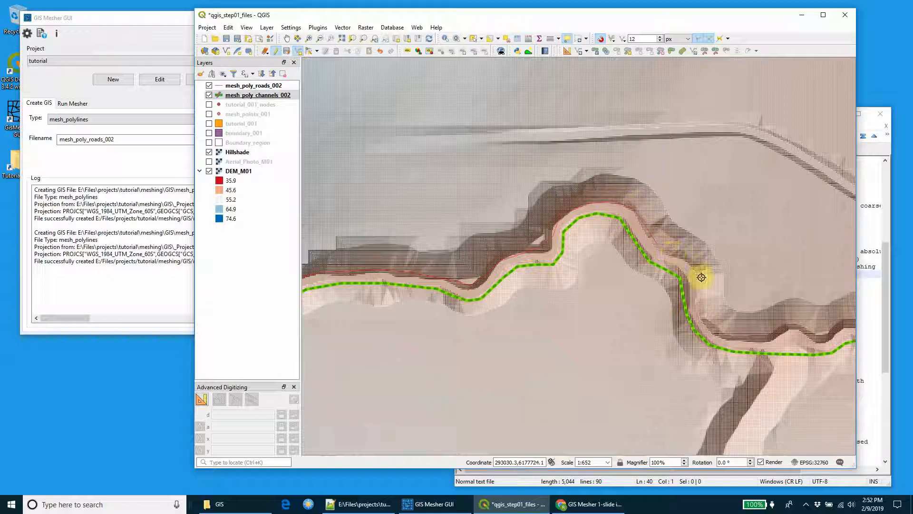
click(704, 291)
click(721, 323)
click(755, 333)
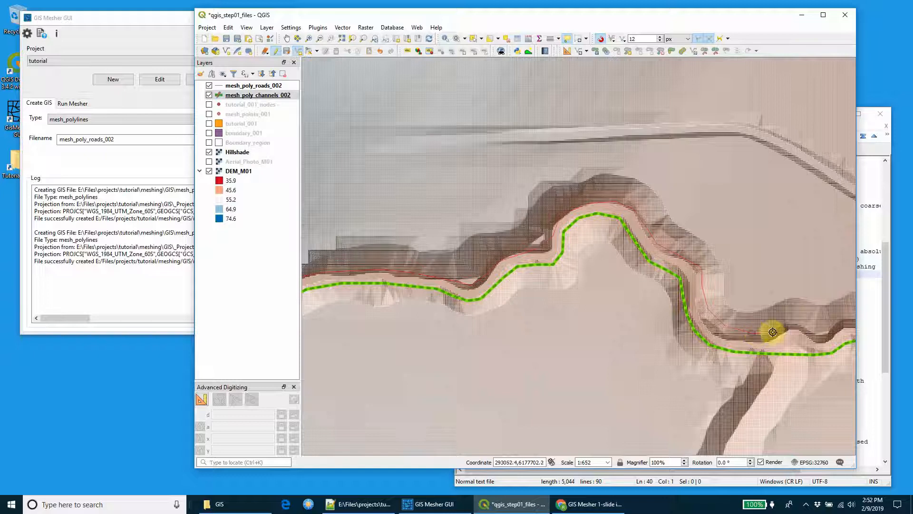
click(784, 326)
Finish the northern channel polyline eastward at the road crossing, accepting SizePara 4.5 and SizePerp 1.5.
drag(804, 324, 512, 267)
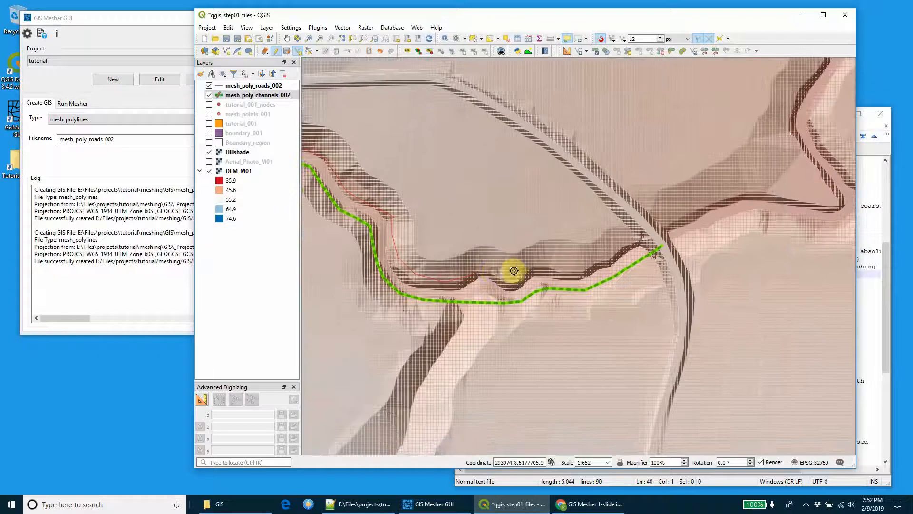
click(549, 266)
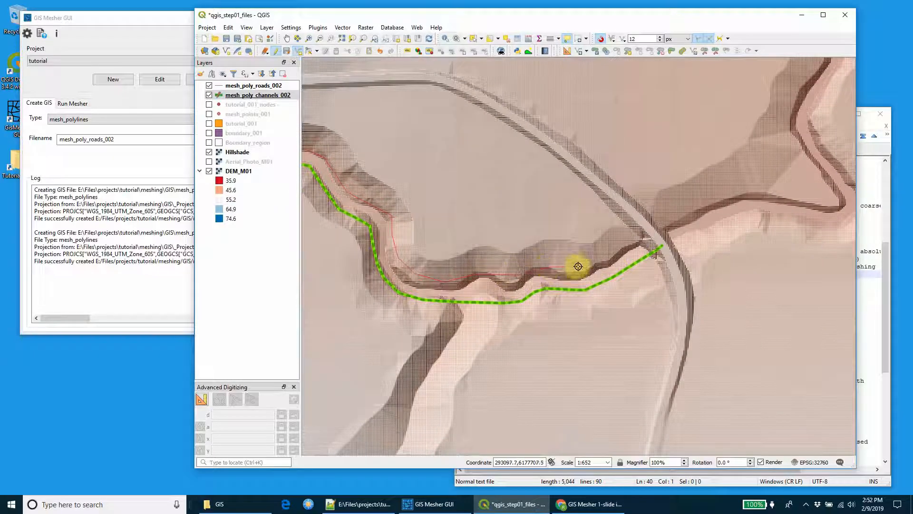
click(577, 266)
click(598, 258)
click(627, 242)
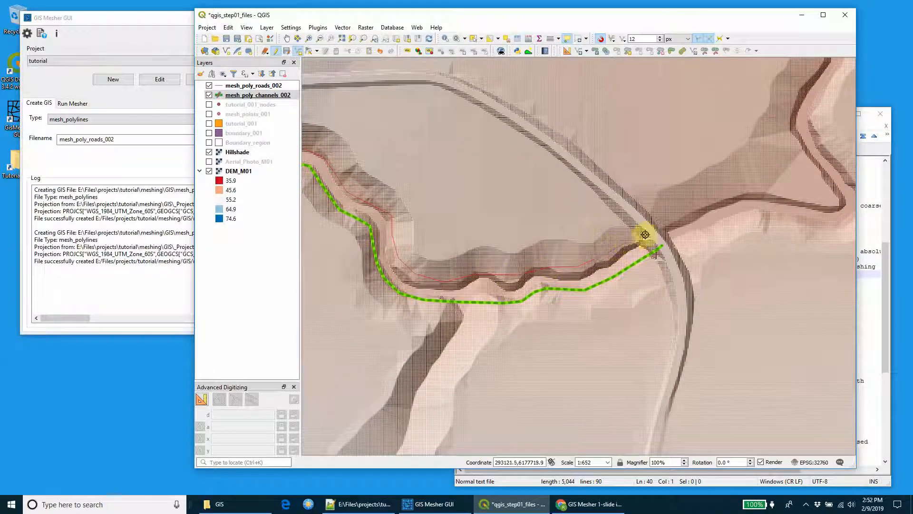
right_click(653, 233)
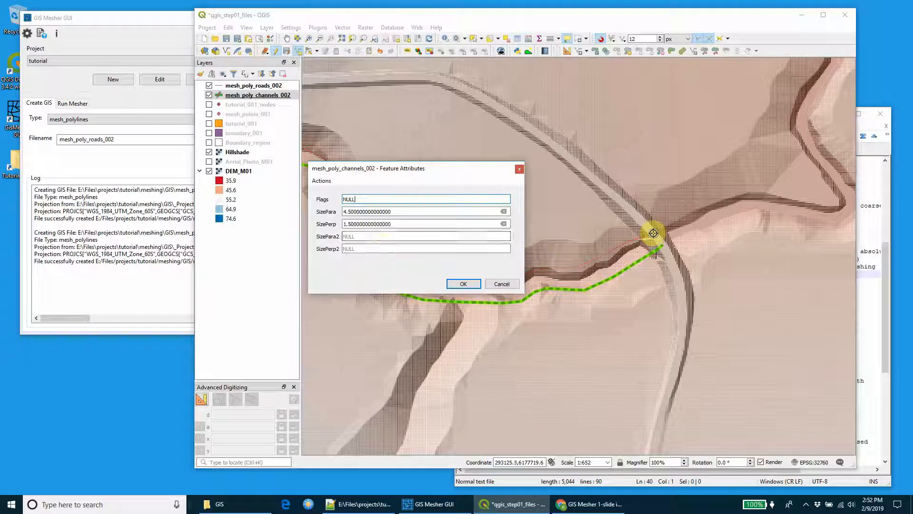
click(458, 285)
Show the Boundary_region layer, then end editing of mesh_poly_channels_002 and make mesh_poly_roads_002 editable.
scroll(368, 223, down, 1)
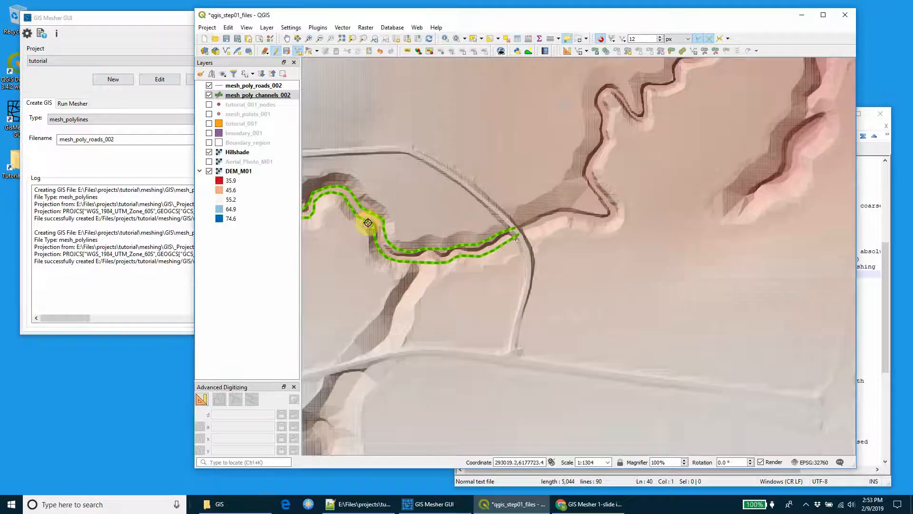
drag(368, 222, 626, 242)
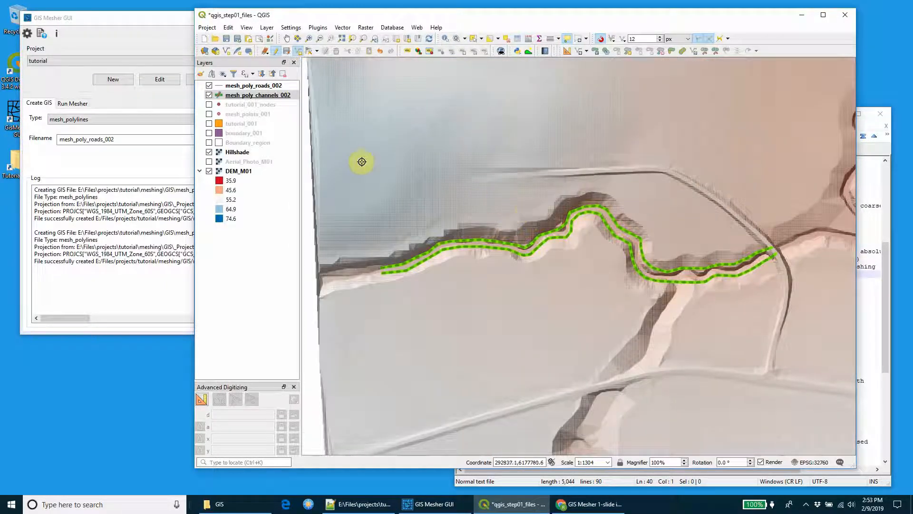
click(209, 143)
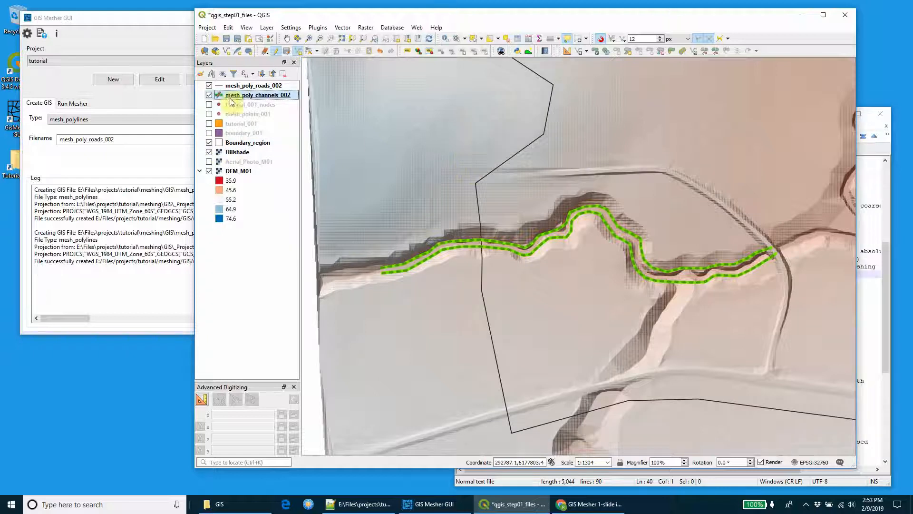
click(276, 51)
click(259, 85)
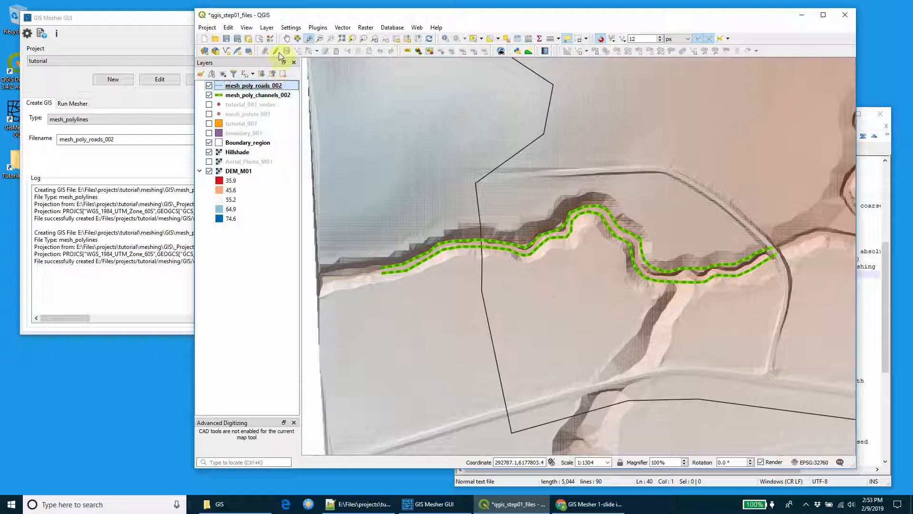
click(276, 51)
Start a road polyline along the road's southern edge, from the western Boundary_region line east to the road's bend.
click(547, 250)
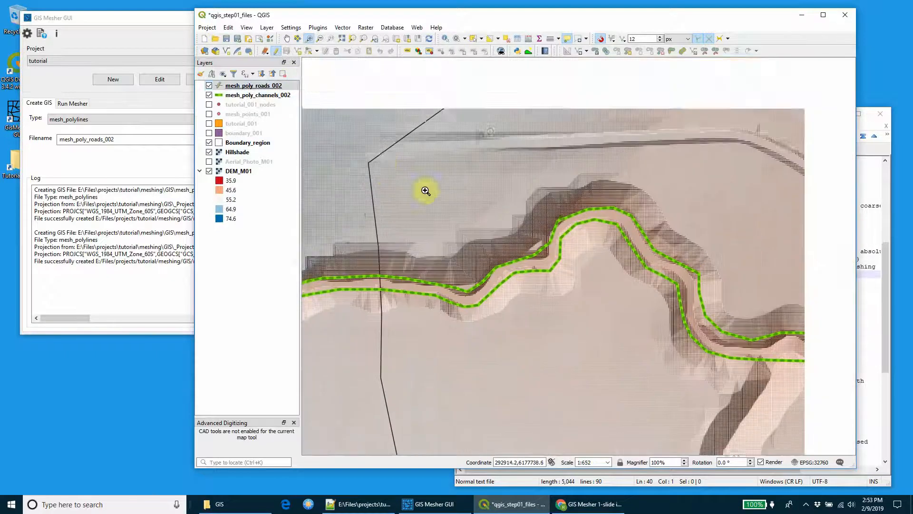
click(370, 155)
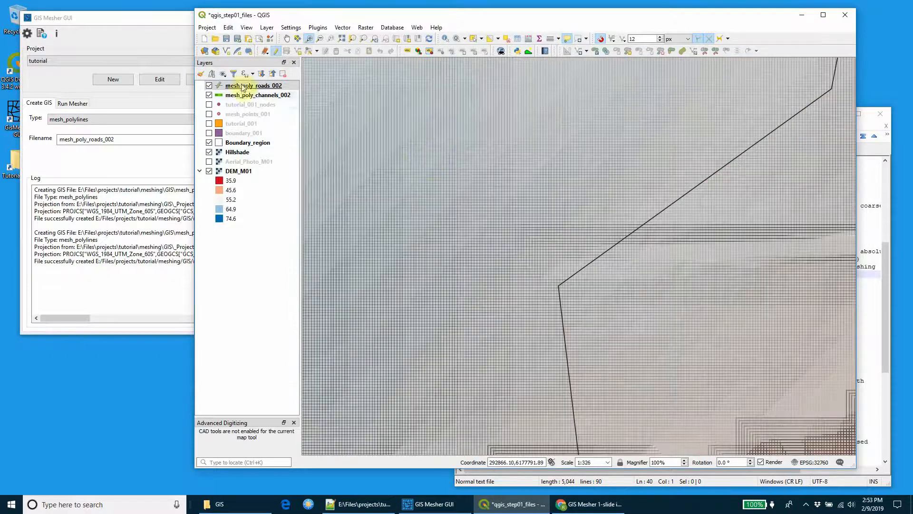
click(297, 51)
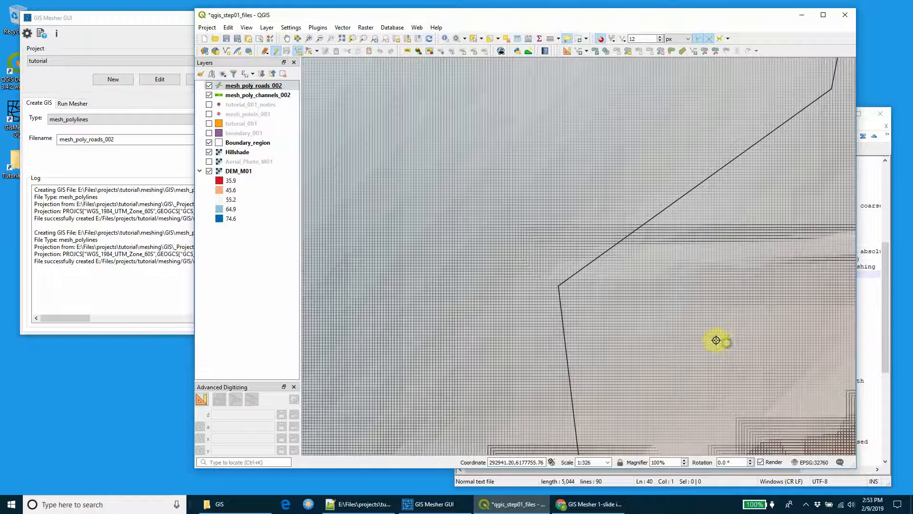
scroll(458, 253, down, 1)
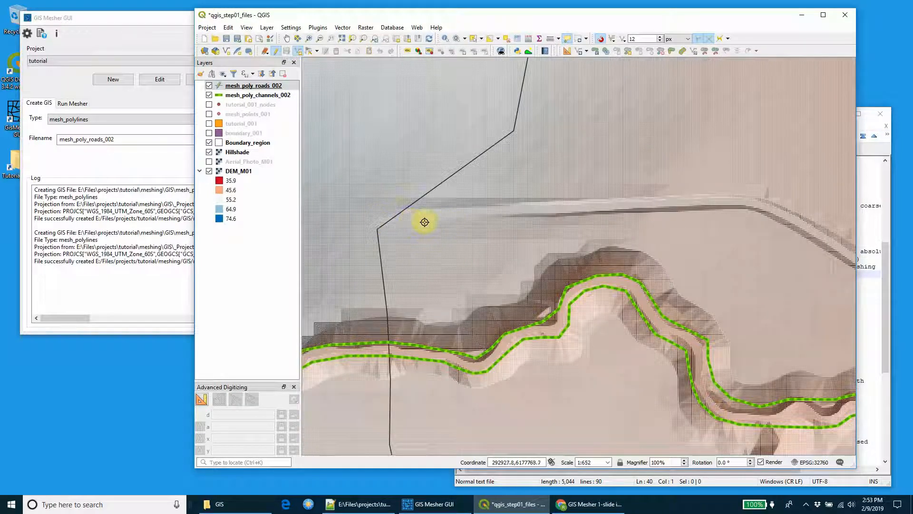
click(381, 217)
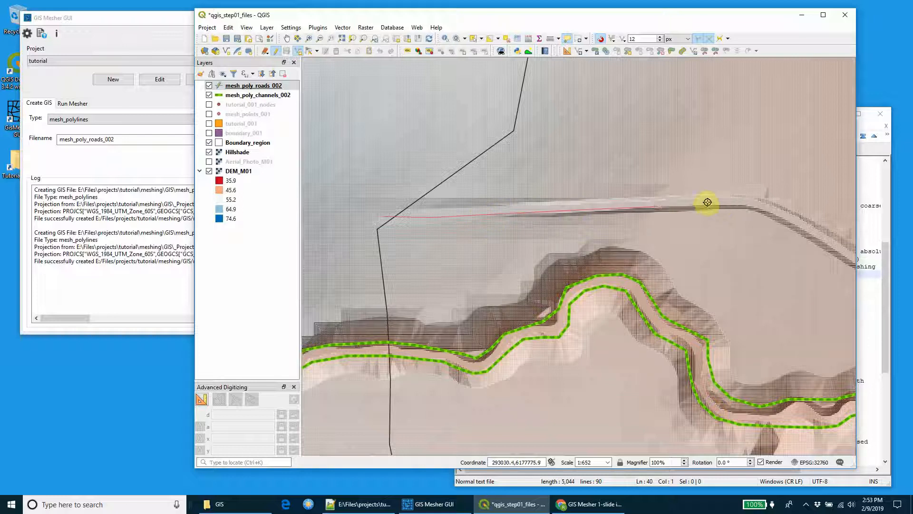
click(745, 205)
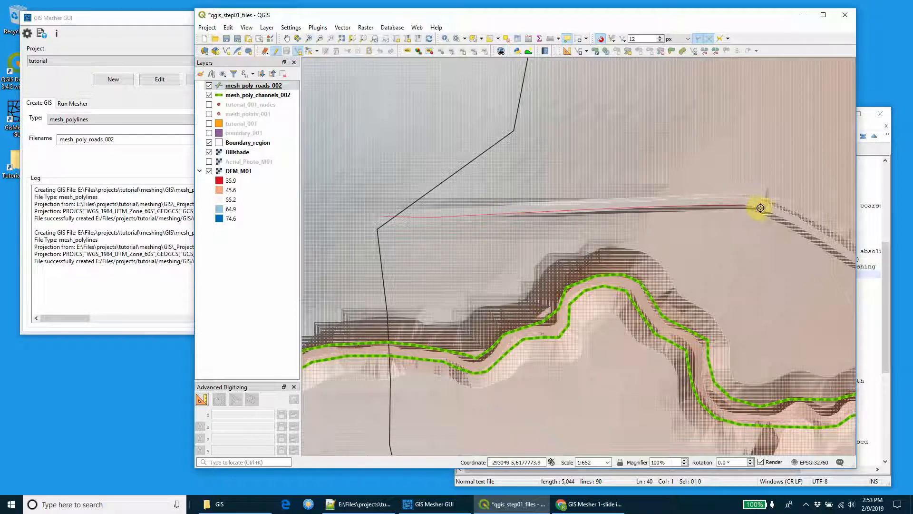
click(761, 208)
Continue the road polyline southeast from the bend along the road's southwestern edge.
drag(791, 247, 567, 182)
scroll(565, 155, up, 1)
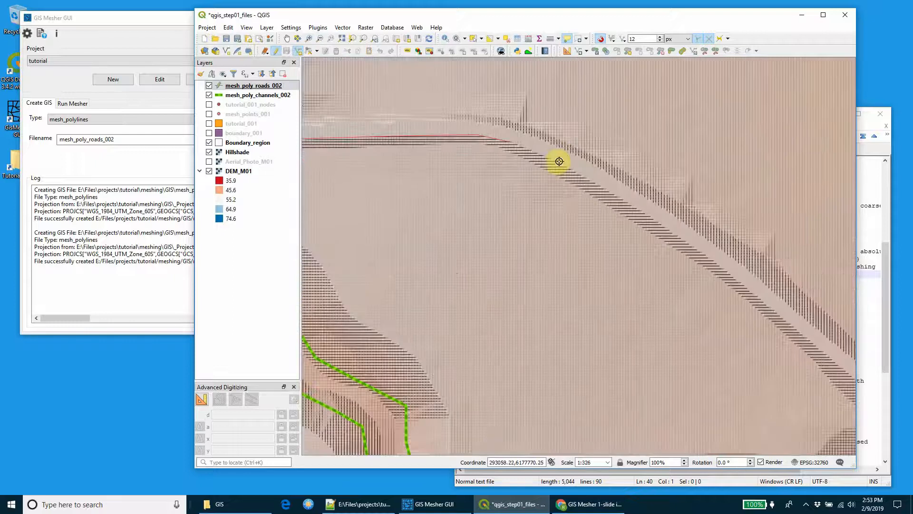
click(559, 161)
click(679, 234)
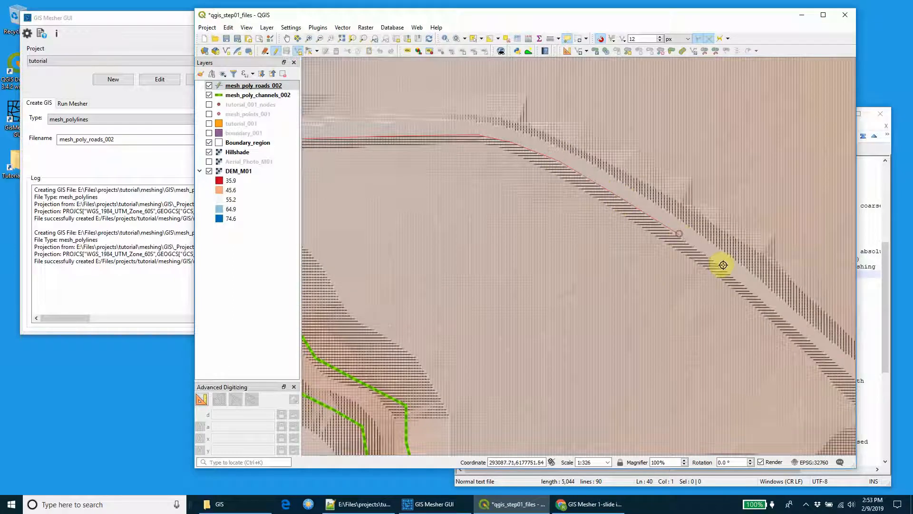
click(783, 317)
Continue the road polyline across the channel ends and south along the road's western edge.
drag(790, 328, 479, 63)
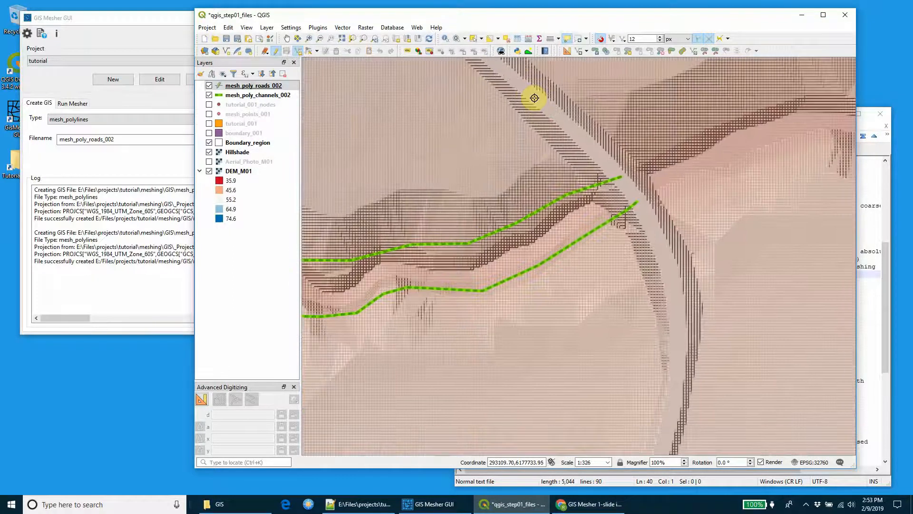
click(583, 149)
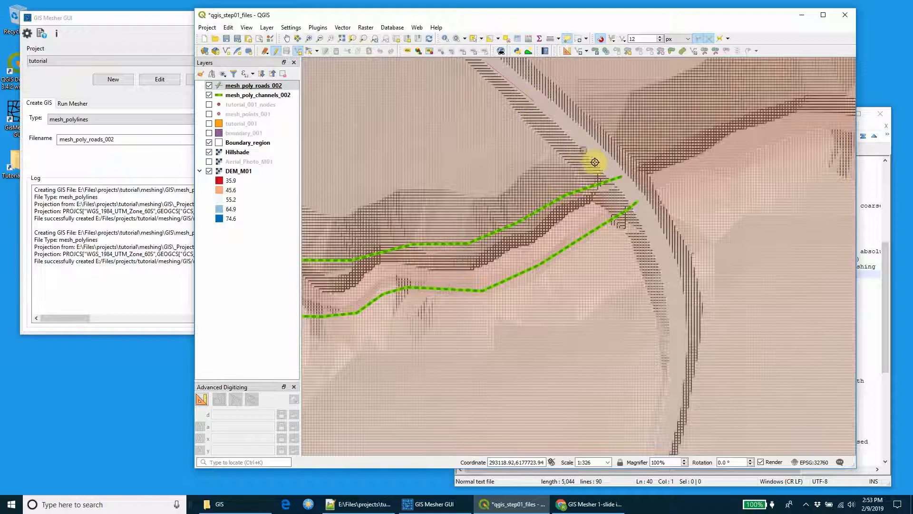
click(626, 194)
click(670, 292)
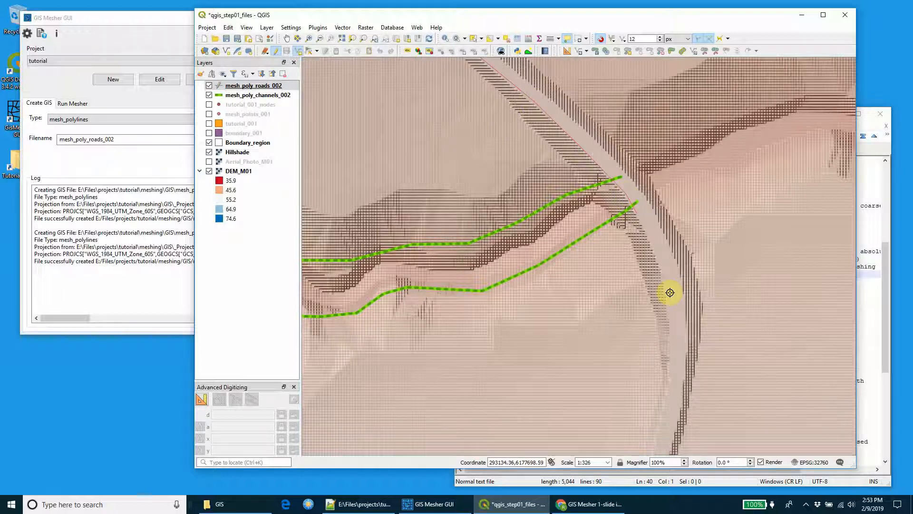
click(669, 330)
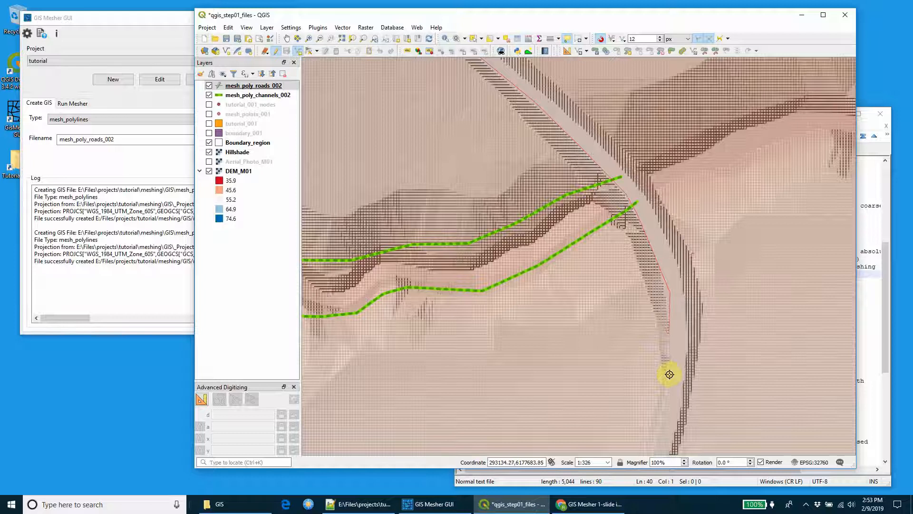
click(671, 375)
Finish the road polyline at the junction with the southern east-west road and accept the feature's attributes.
scroll(670, 375, down, 1)
drag(657, 404, 701, 180)
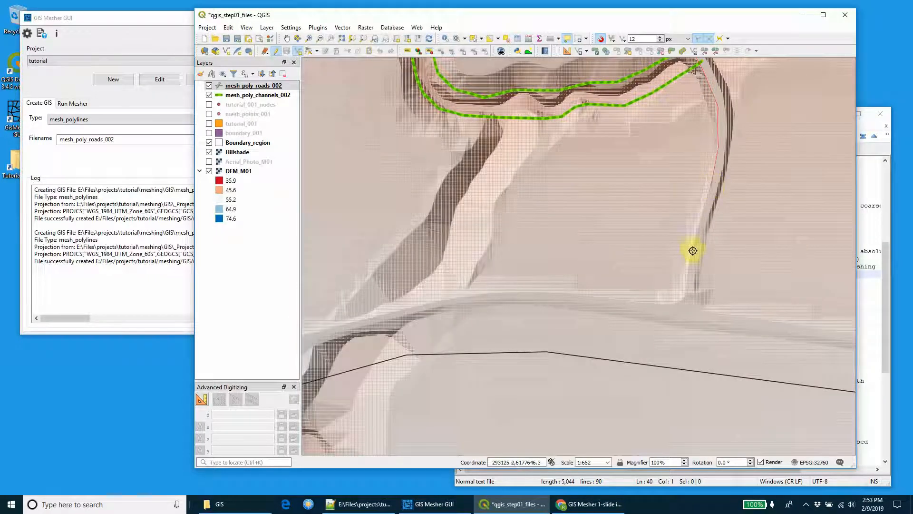
click(693, 250)
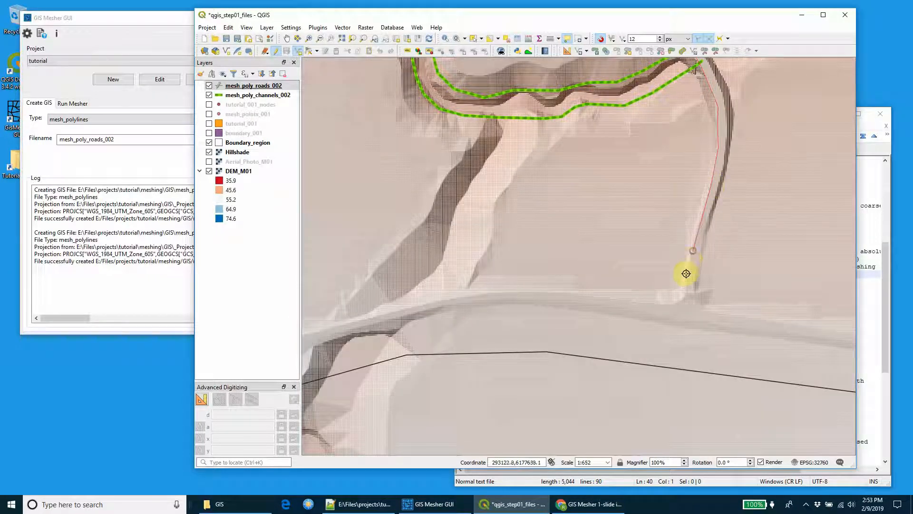
click(682, 306)
right_click(682, 306)
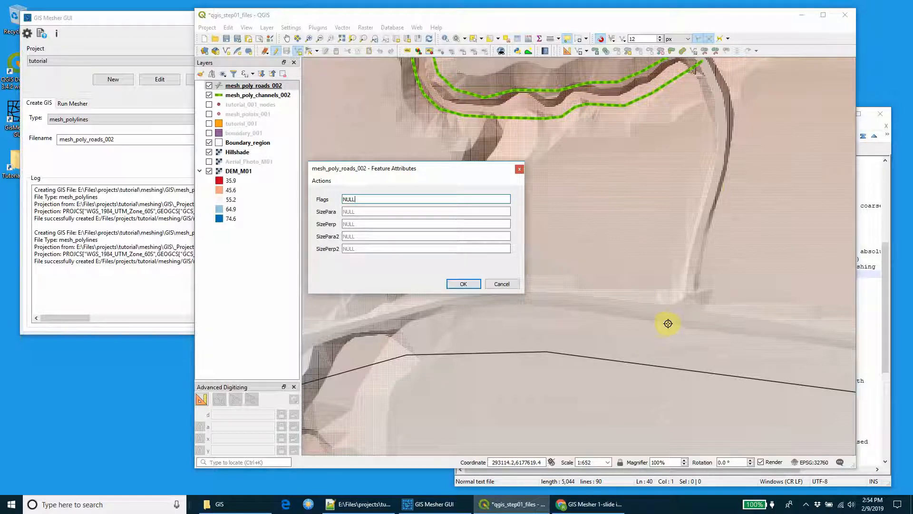
click(474, 284)
Start a second road polyline along the road's northern edge, running east from just outside the western Boundary_region line.
scroll(618, 174, down, 1)
drag(595, 171, 767, 389)
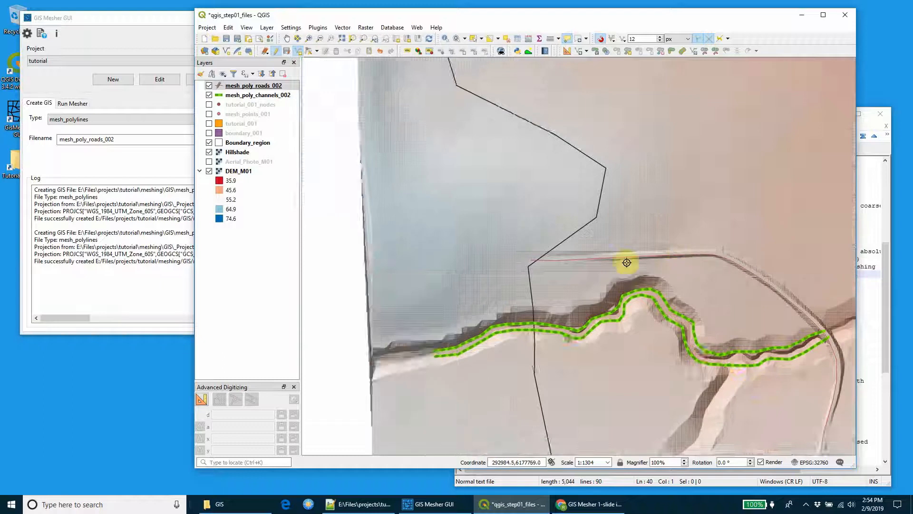
scroll(627, 262, up, 2)
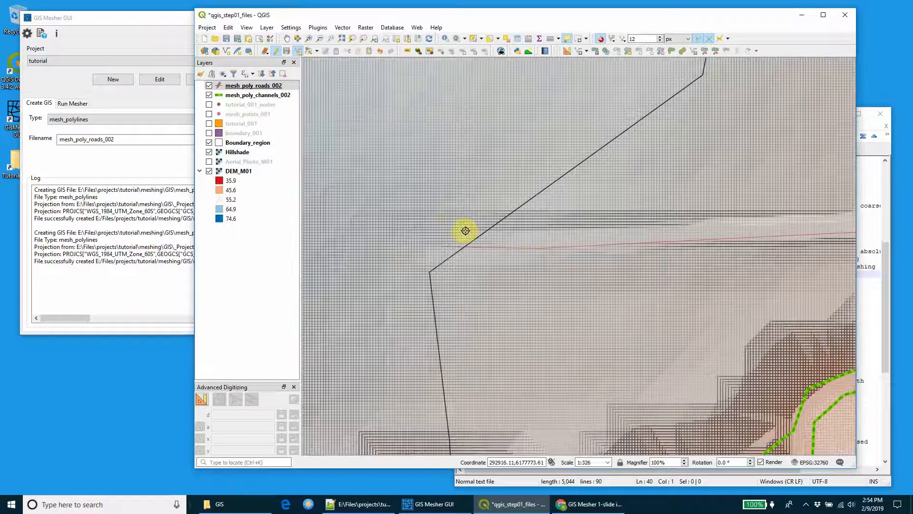
click(458, 230)
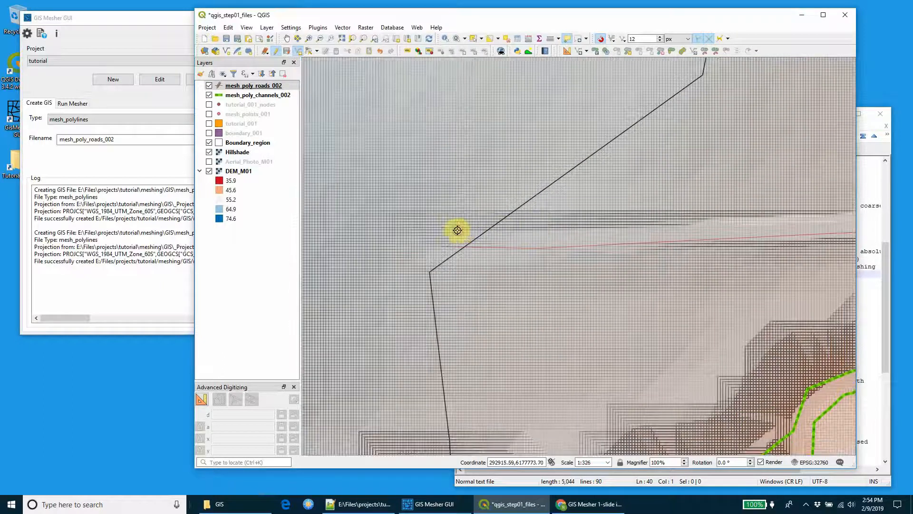
click(636, 230)
click(765, 224)
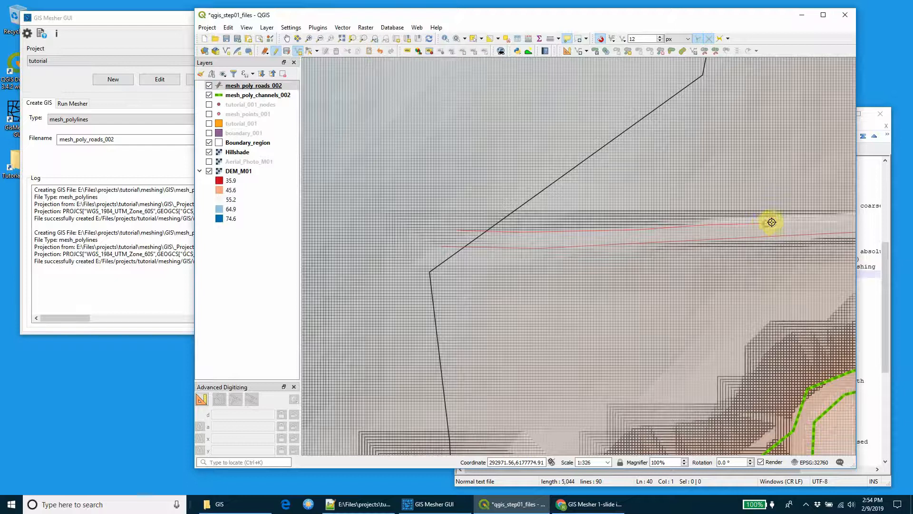
Continue the second road polyline east along the road's northern edge and around the start of the bend.
drag(773, 223, 324, 220)
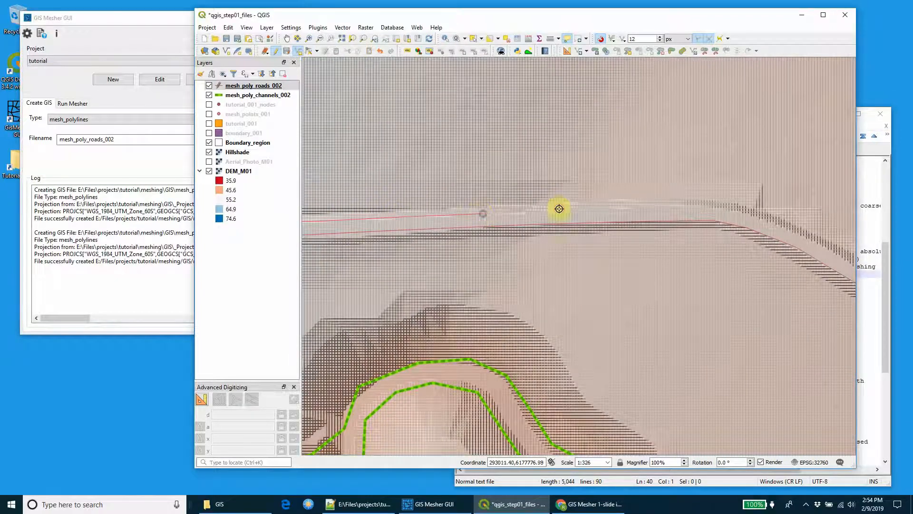
click(699, 208)
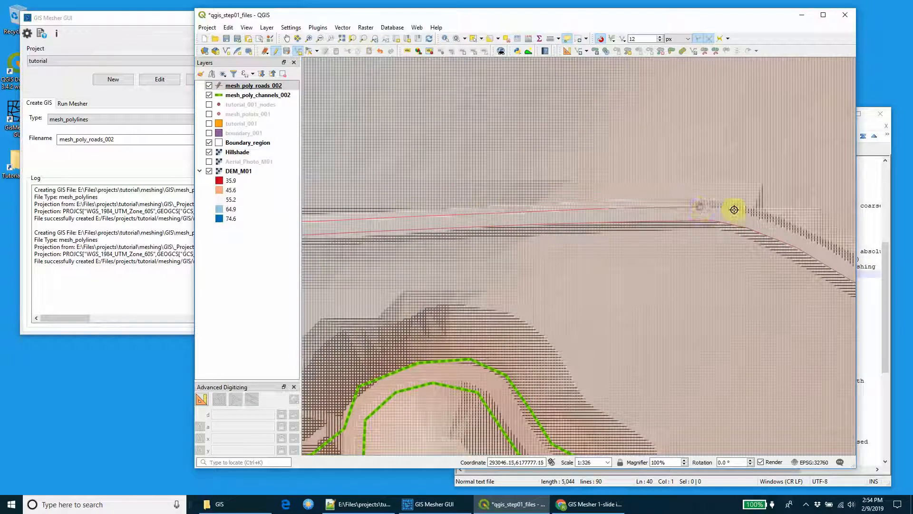
click(738, 212)
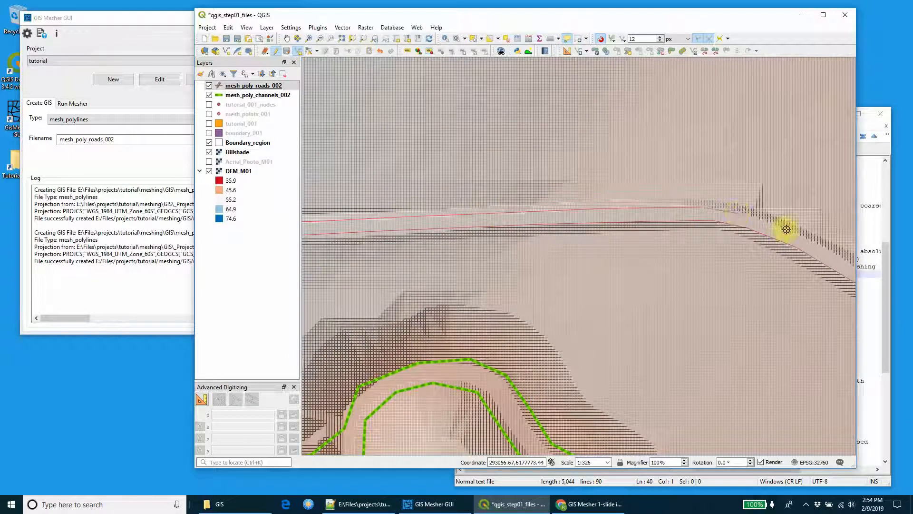
click(787, 229)
Extend the second road polyline southeast from the bend along the road's northeastern edge toward the channel ends.
drag(814, 262, 441, 131)
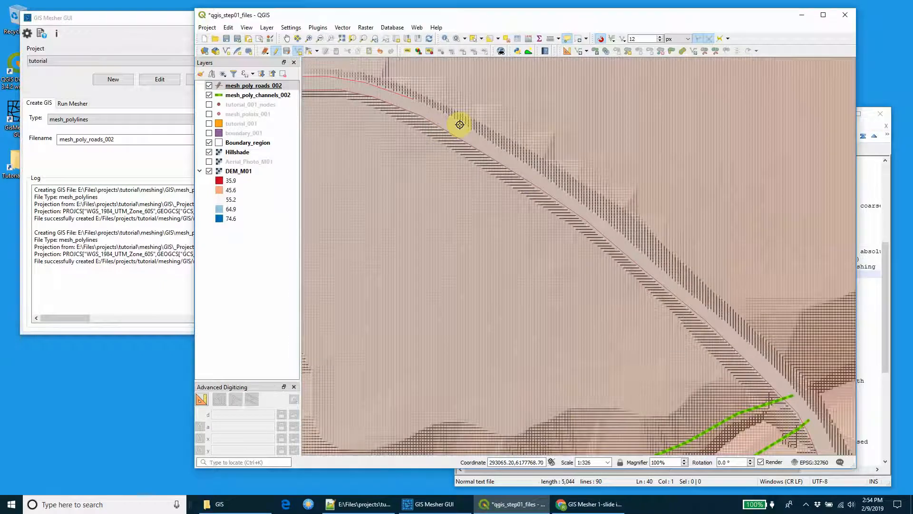
click(516, 160)
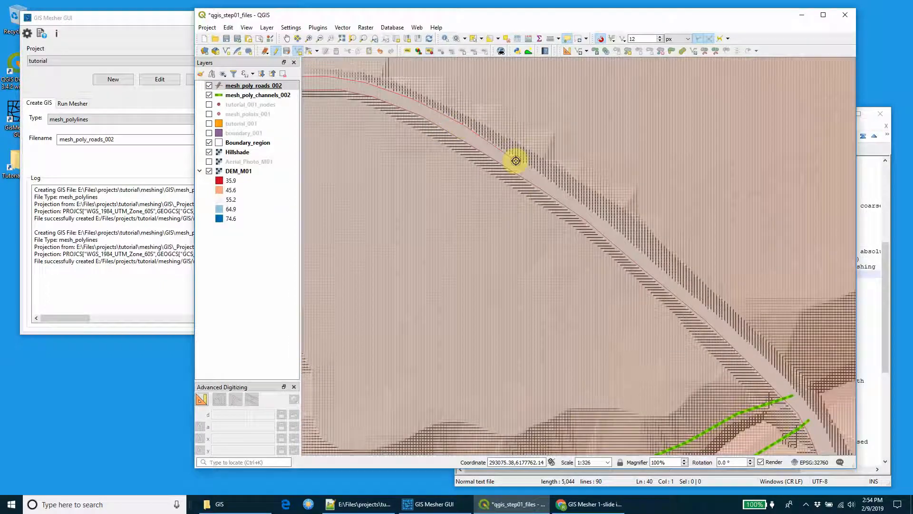
click(563, 190)
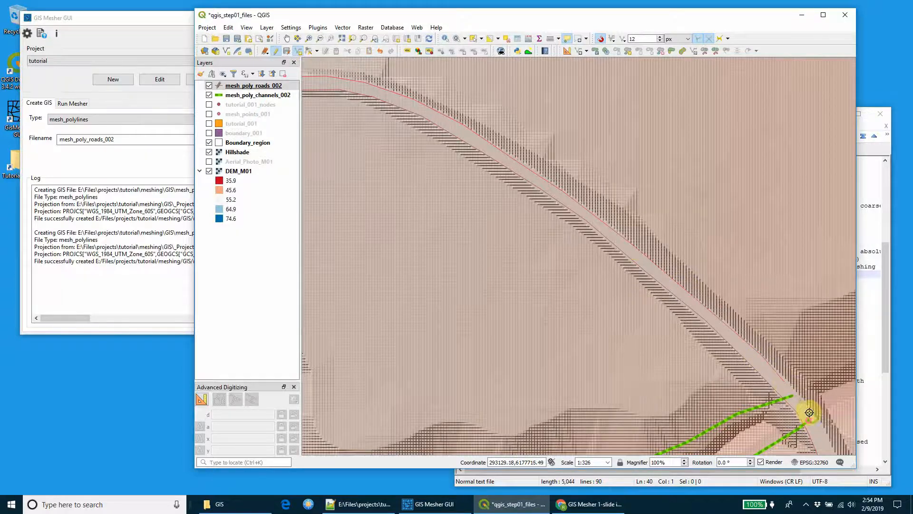
Trace the second road polyline past the channel ends and south around the curve along the road's eastern edge.
drag(810, 414, 519, 54)
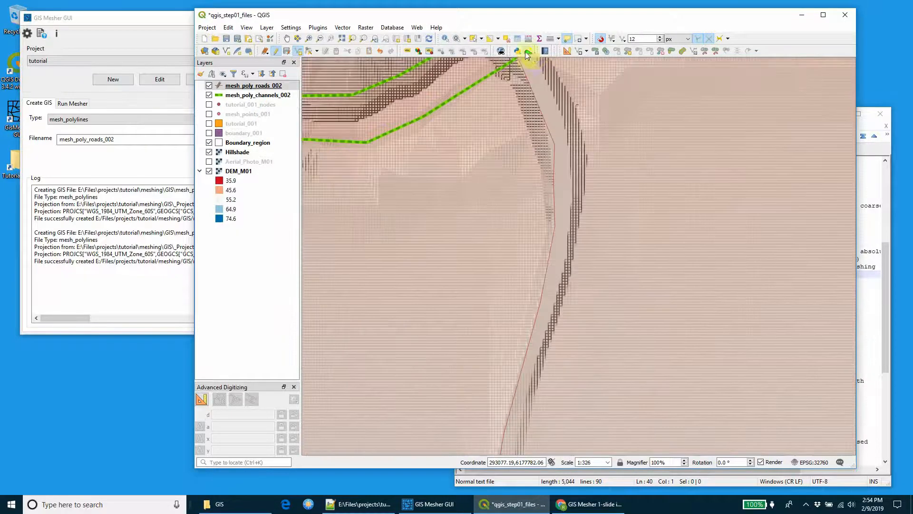
click(561, 118)
click(567, 145)
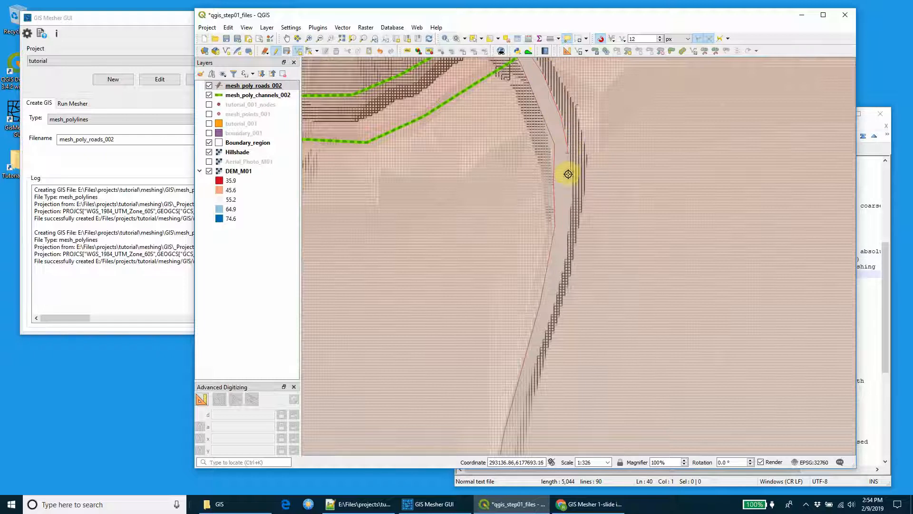
click(568, 175)
click(567, 240)
click(558, 295)
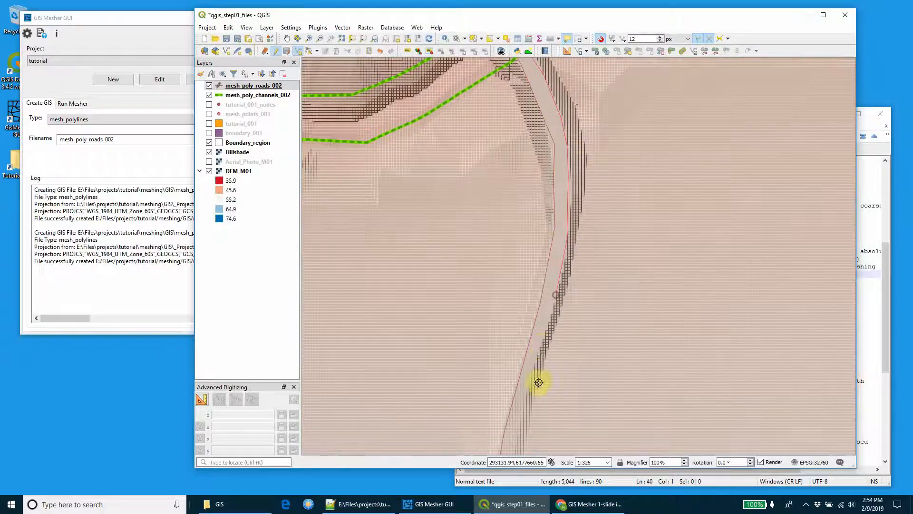
Finish the second road polyline at the junction with the southern east-west road and accept the feature's attributes.
drag(538, 388, 623, 129)
click(597, 186)
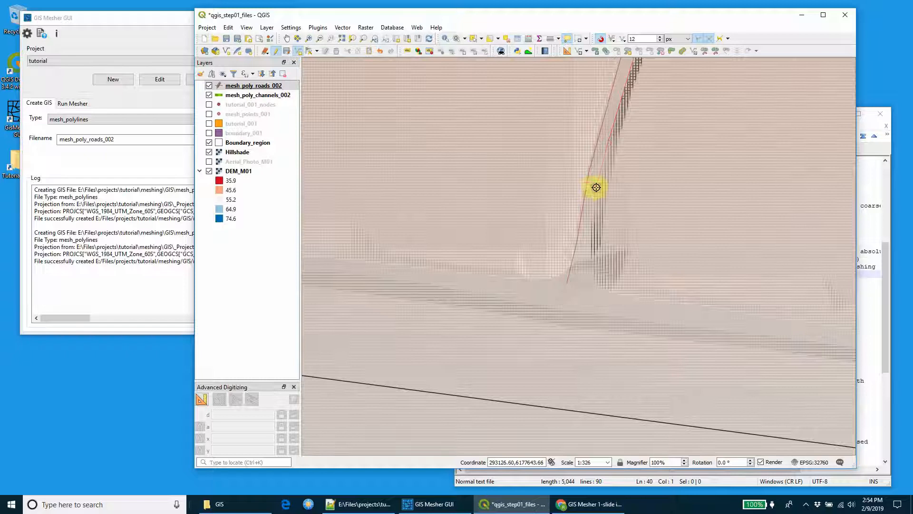
click(590, 229)
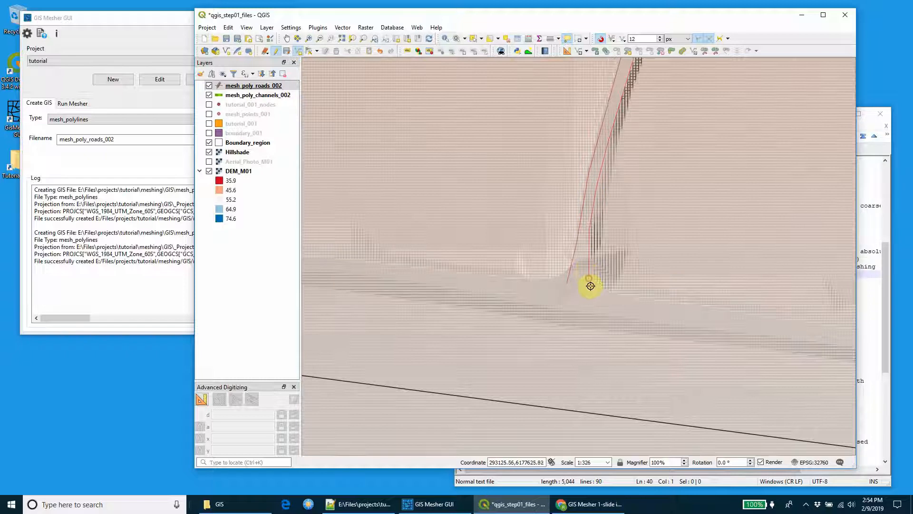
right_click(589, 289)
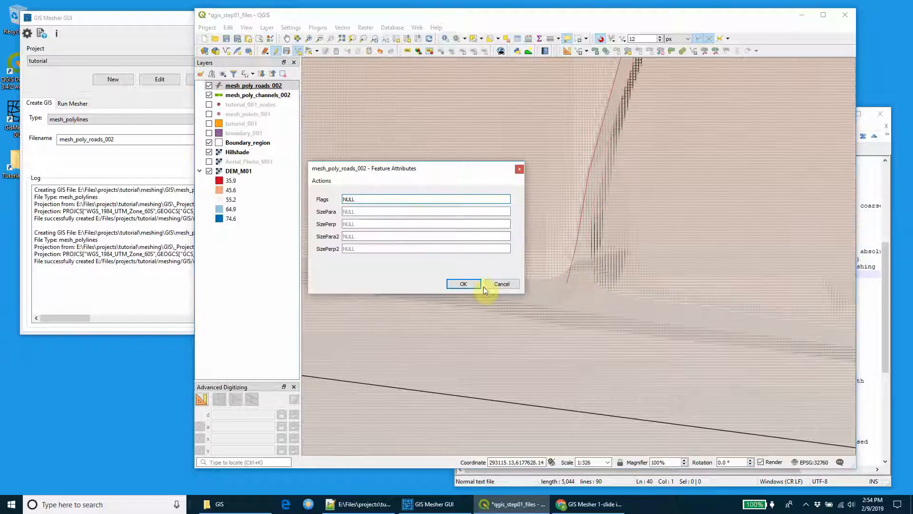
click(475, 284)
Save the edits to the mesh_poly_roads_002 layer and end its editing session.
scroll(505, 184, down, 3)
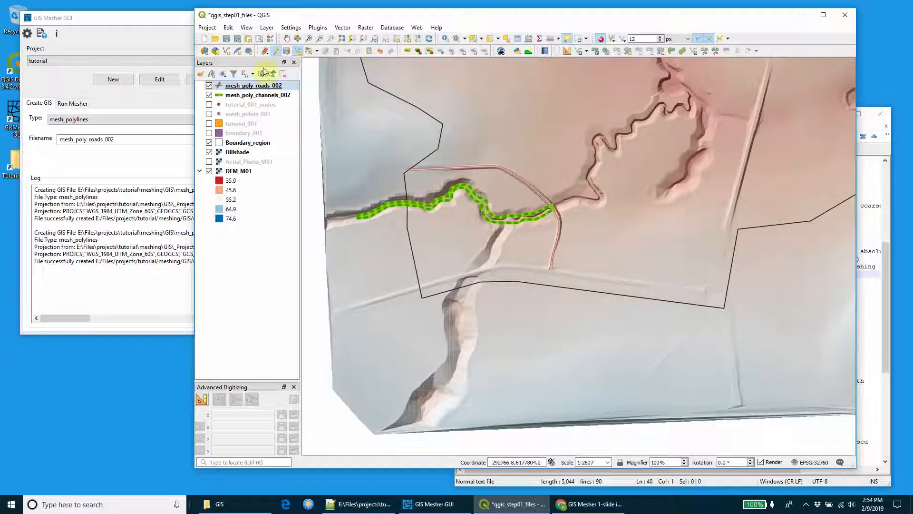
click(286, 51)
click(276, 51)
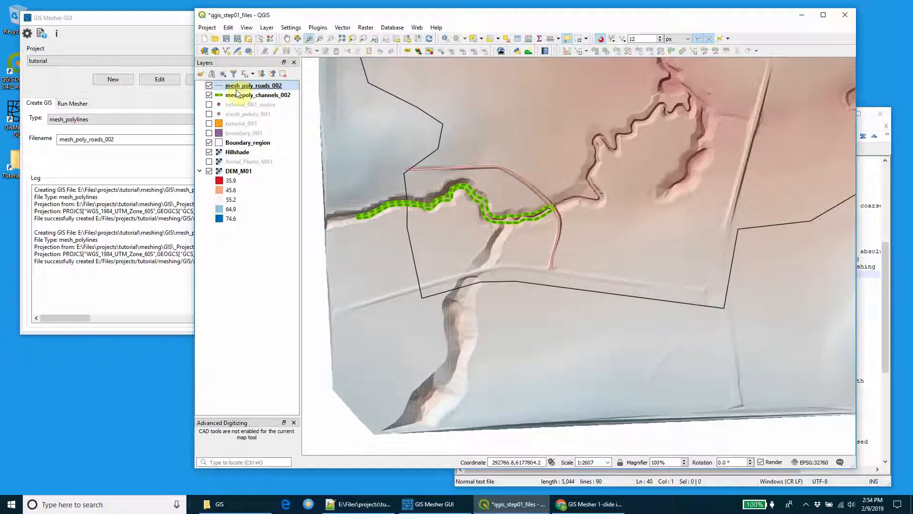
scroll(494, 168, up, 1)
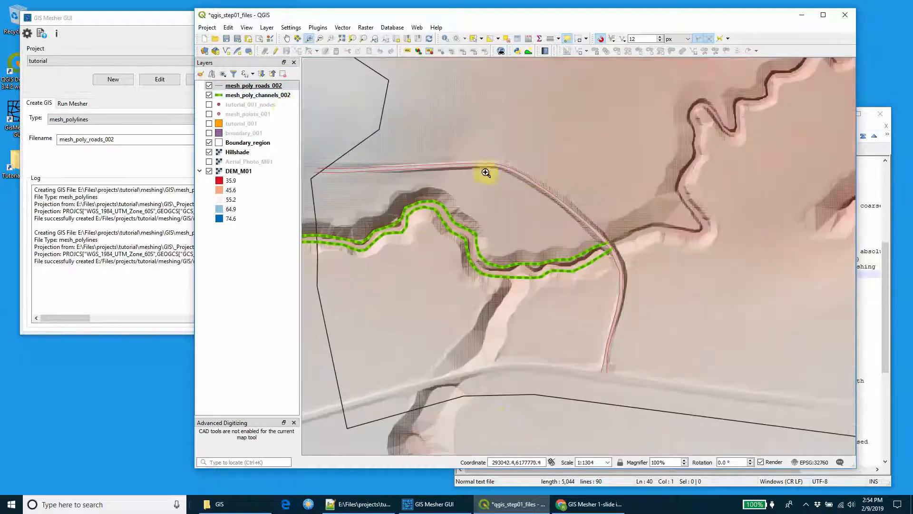
Switch to tutorial_002.mcf in Notepad++, uncomment the Read GIS Mesh Polylines command and set its file to GIS\mesh_poly_roads_002.shp.
click(488, 483)
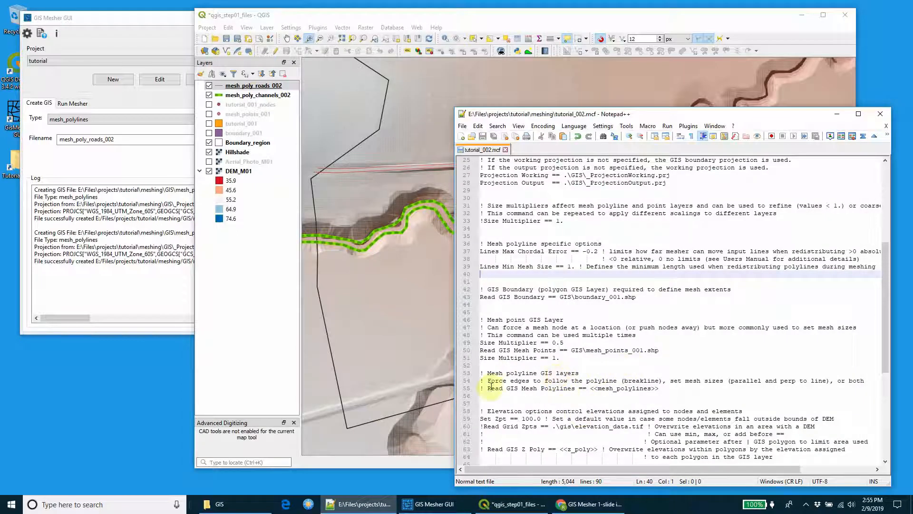
click(488, 388)
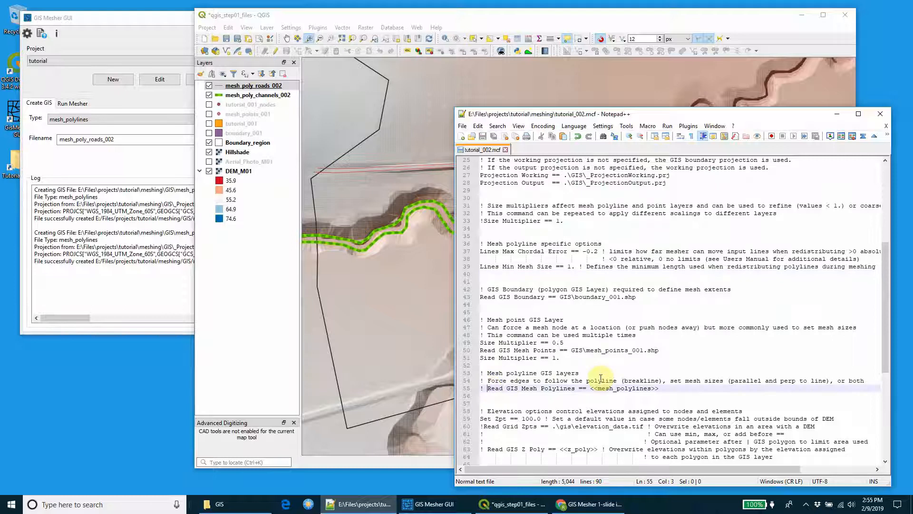
key(BackSpace)
key(BackSpace)
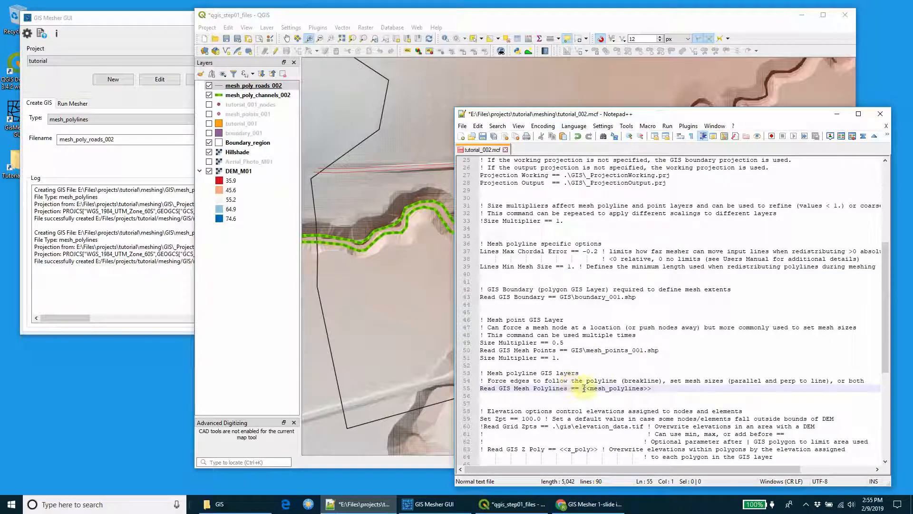
drag(584, 388, 688, 383)
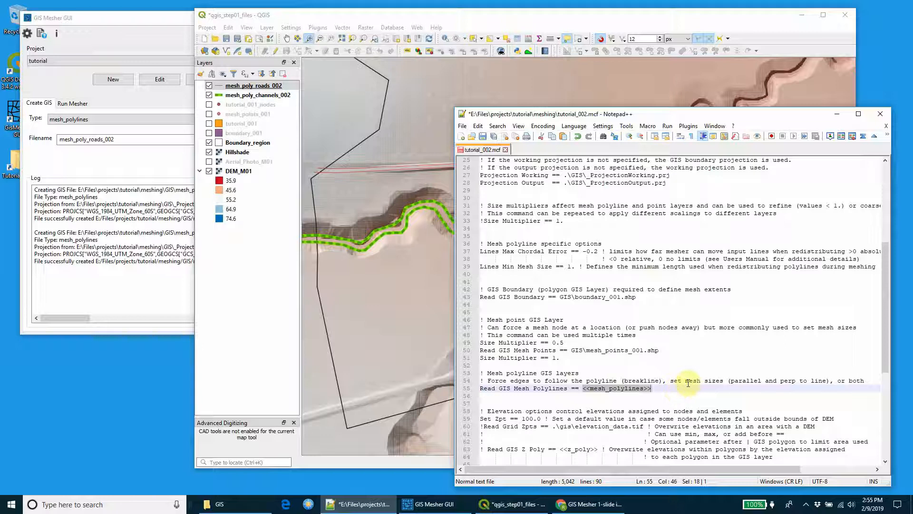
text(GIS)
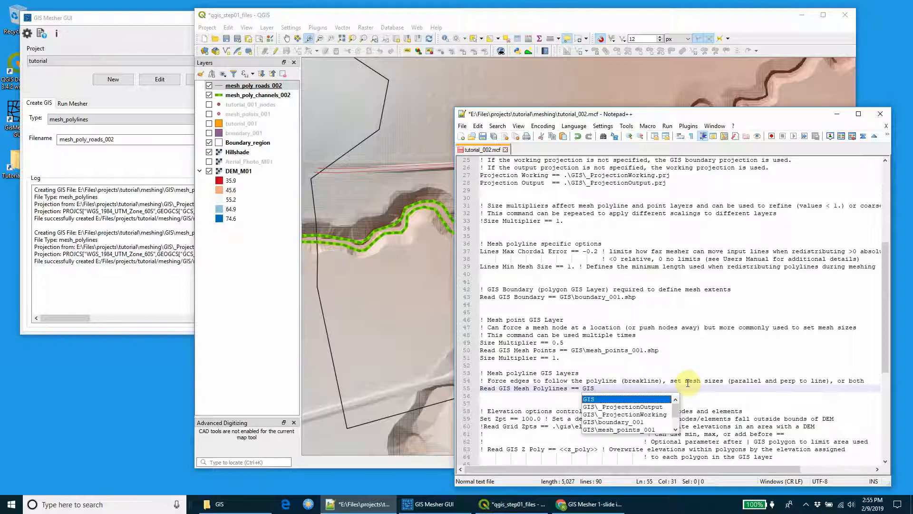
text(\)
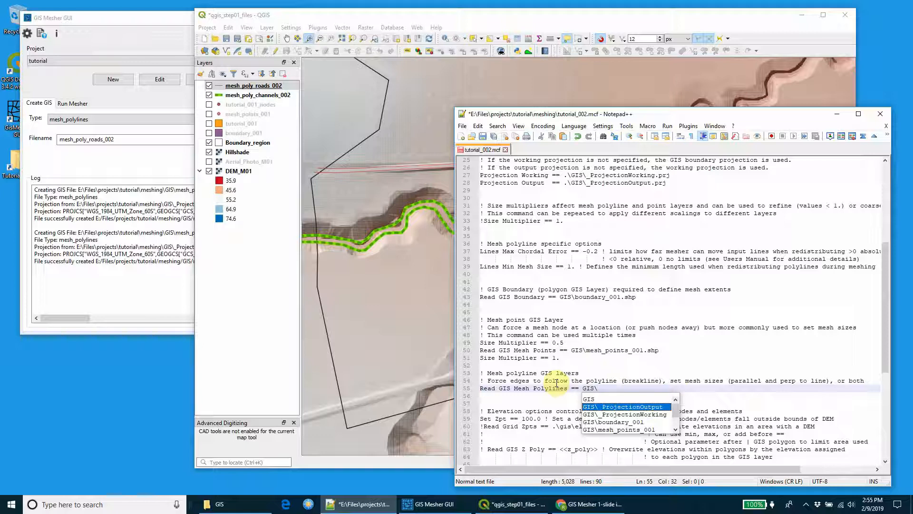
text(mesh_)
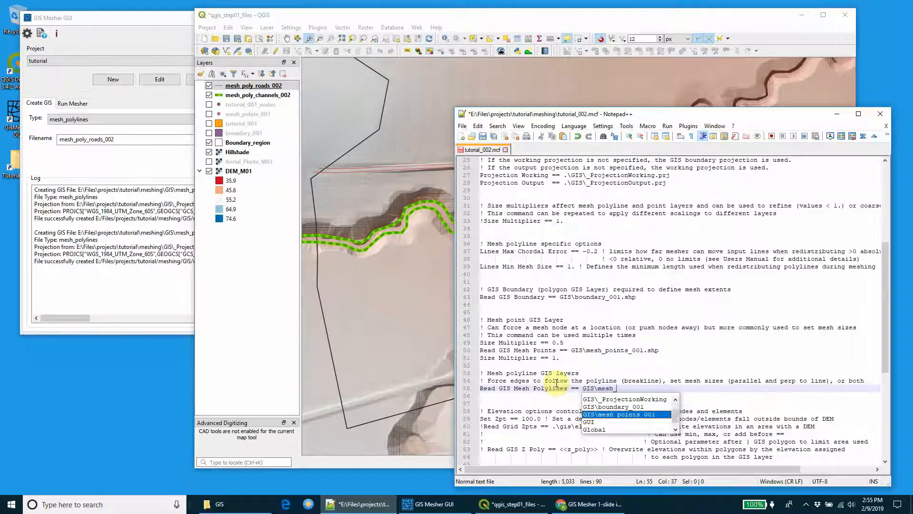
text(poly_roa)
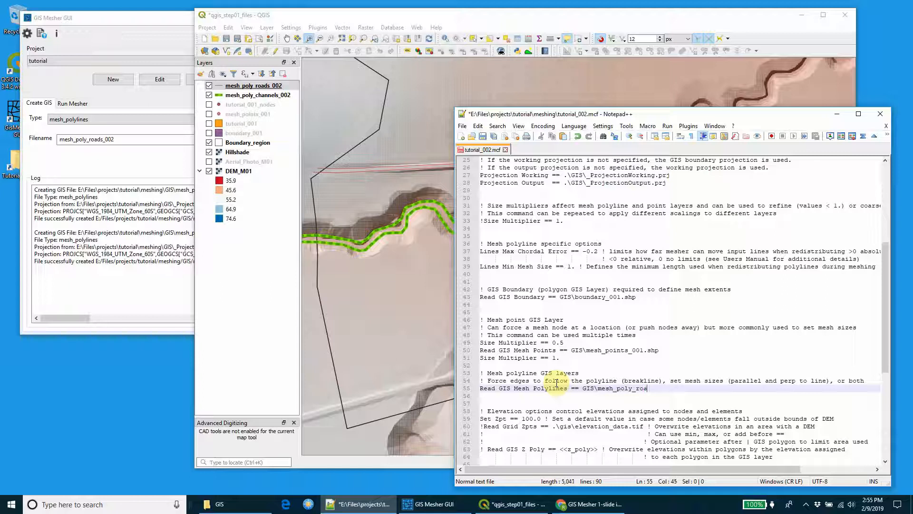
text(ds_002.shp)
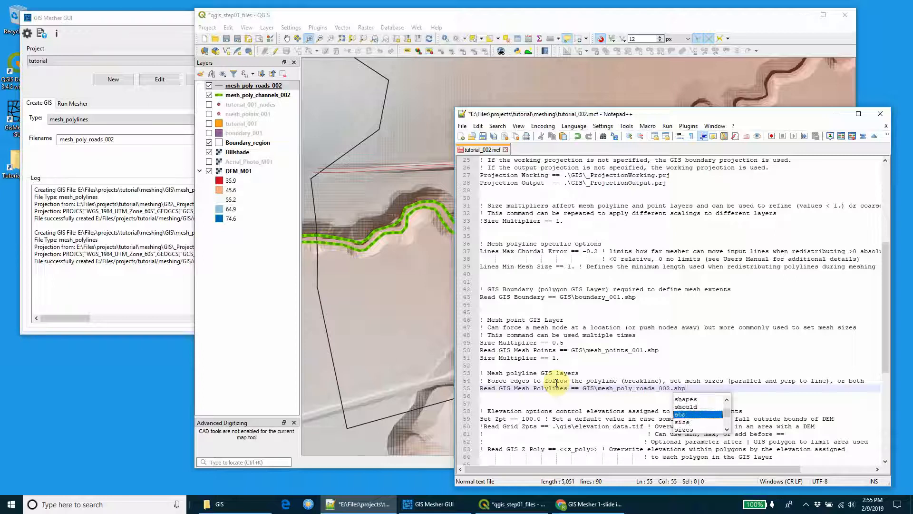
Add the line "Read GIS Mesh Polylines == GIS\mesh_poly_channels_002.shp" below the roads command and save the file.
key(Return)
text(R)
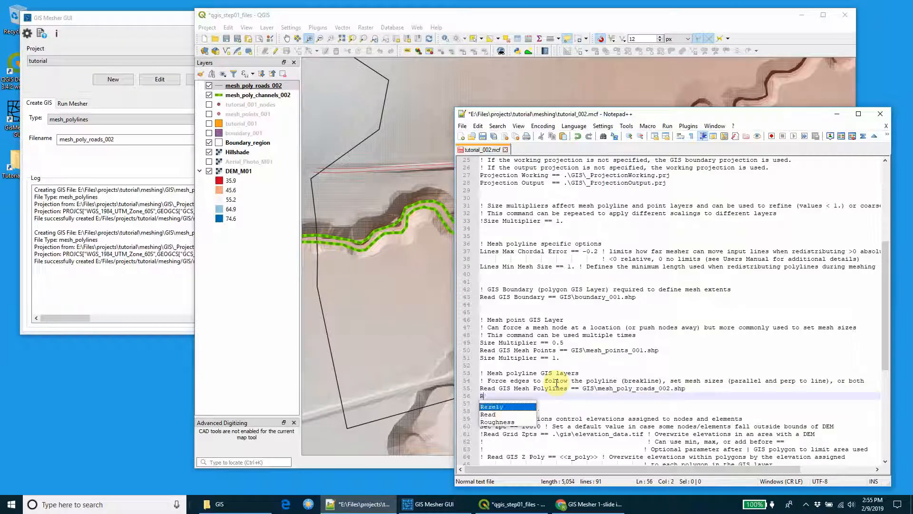
text(ead GIS Mesh )
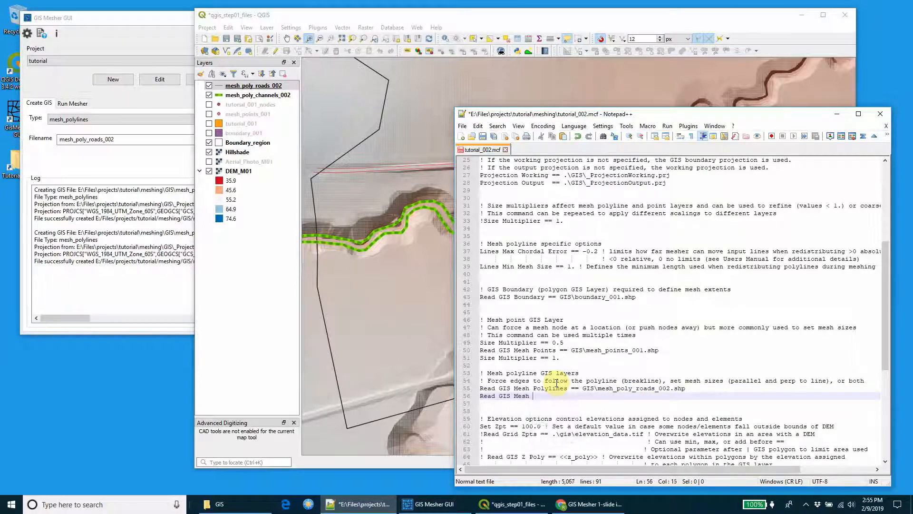
text(Polylines == GIS\mesh)
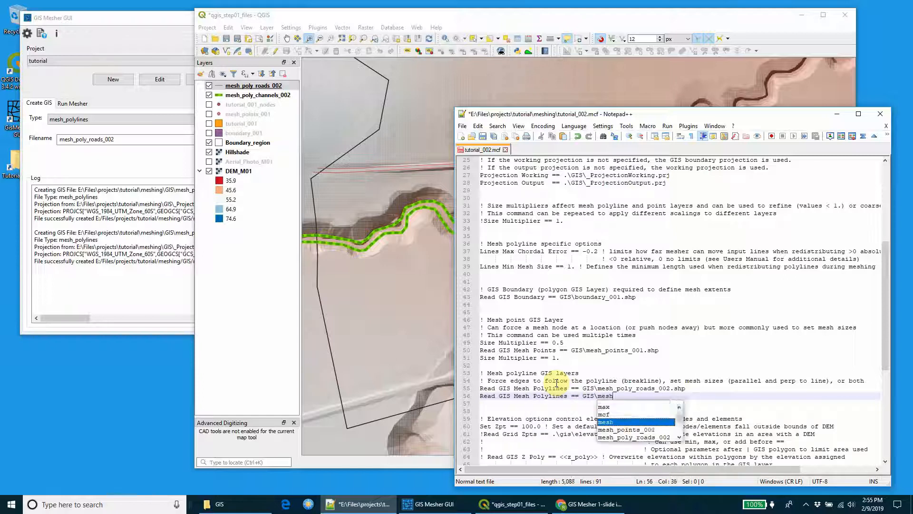
text(_poly_)
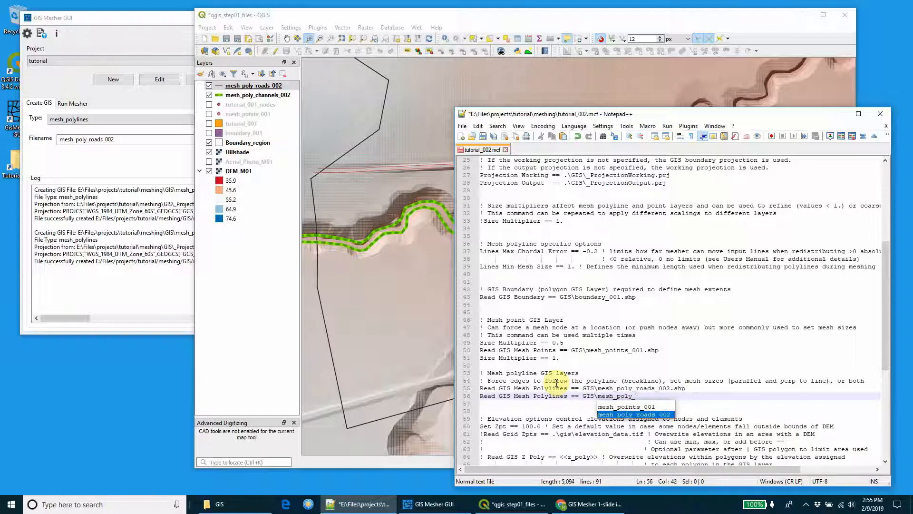
text(channel)
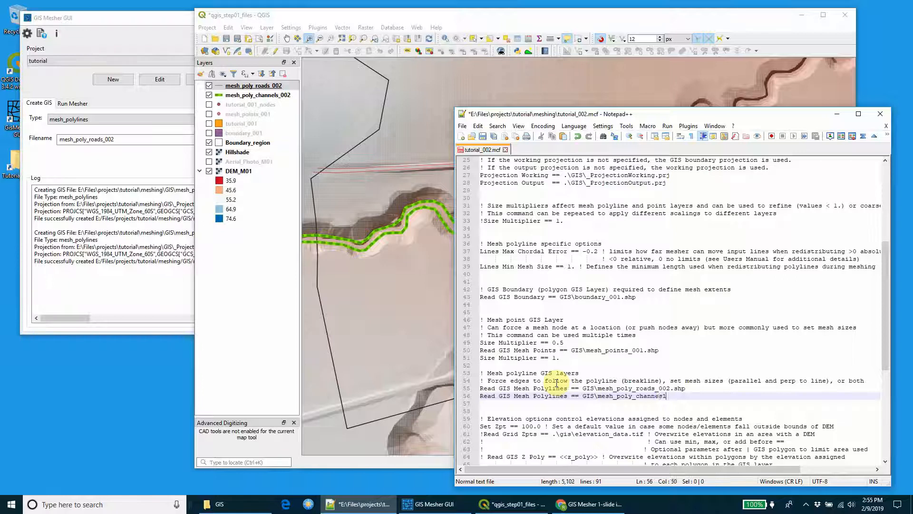
text(s_002.shp)
key(ctrl+s)
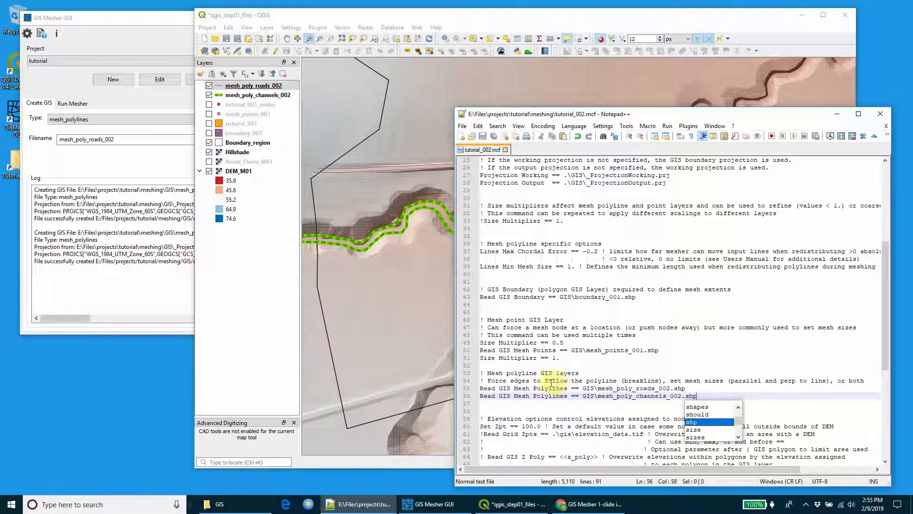
Review the mesh point and polyline commands, highlighting the "Size Multiplier == 1." line after the mesh points command.
click(576, 365)
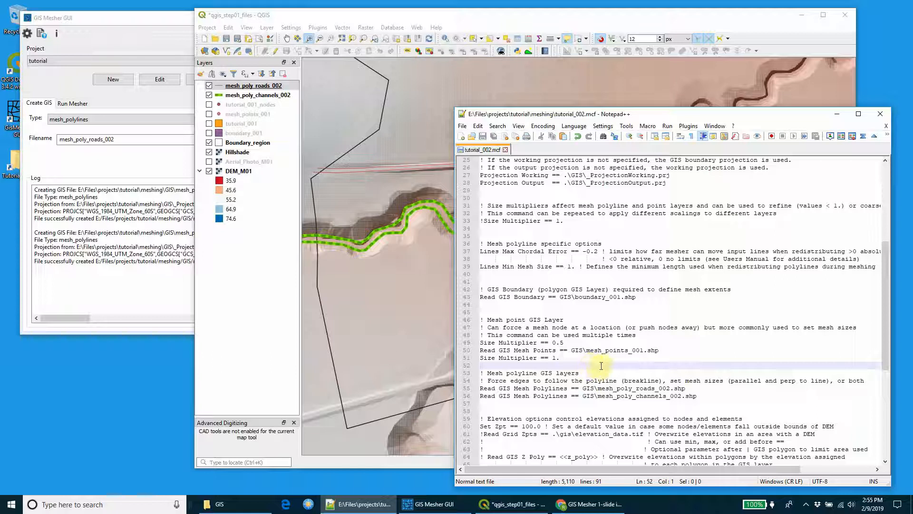
scroll(598, 350, down, 1)
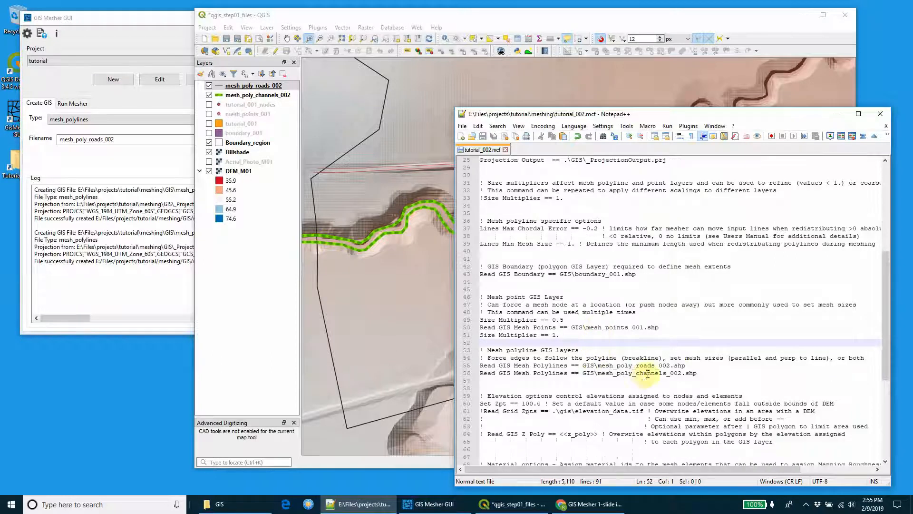
scroll(562, 373, down, 2)
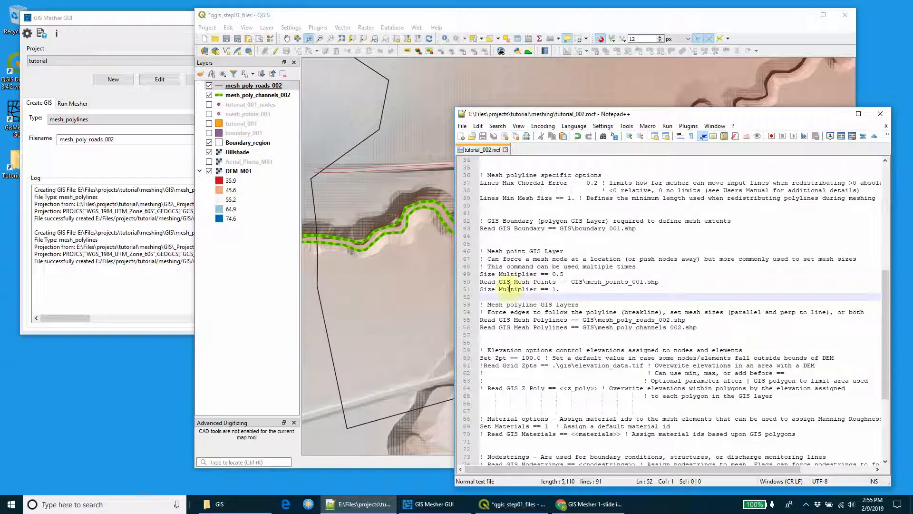
drag(481, 289, 570, 290)
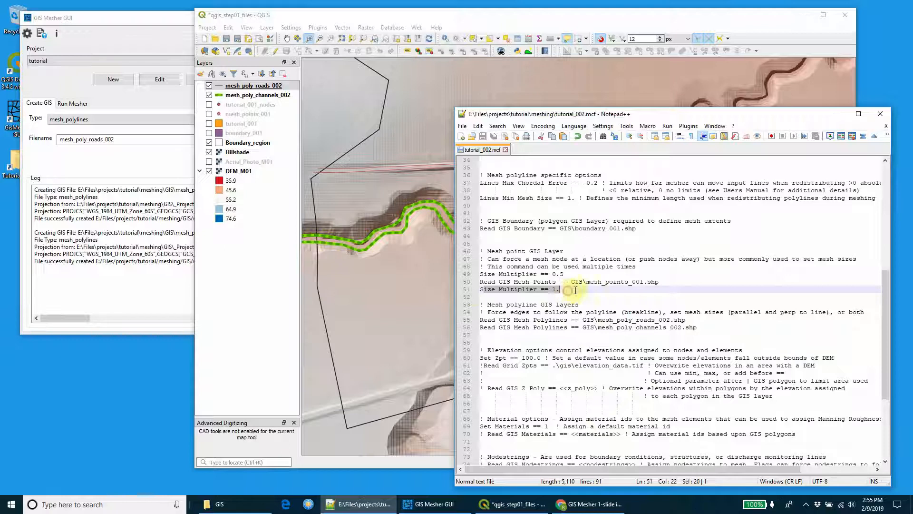
click(575, 290)
drag(482, 290, 562, 290)
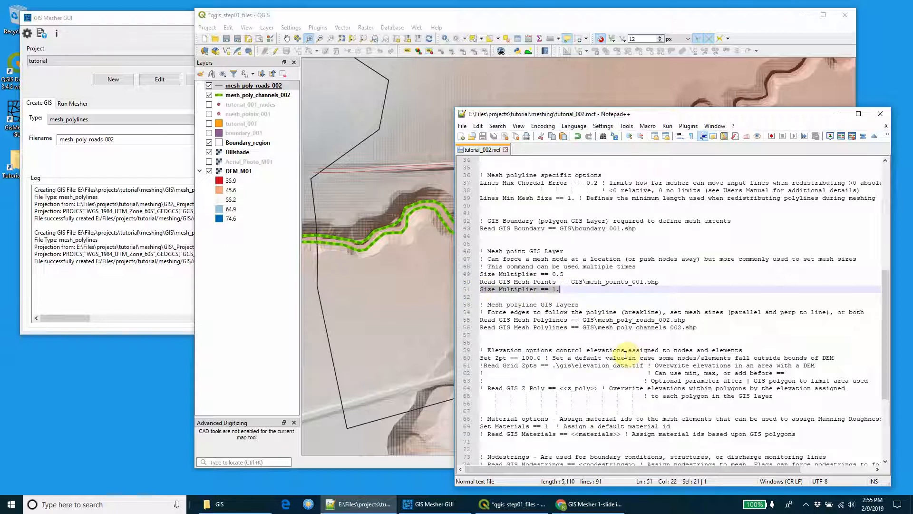
Switch to QGIS, turn on the mesh_points_001 layer and bring its points into view across the whole boundary region.
click(596, 335)
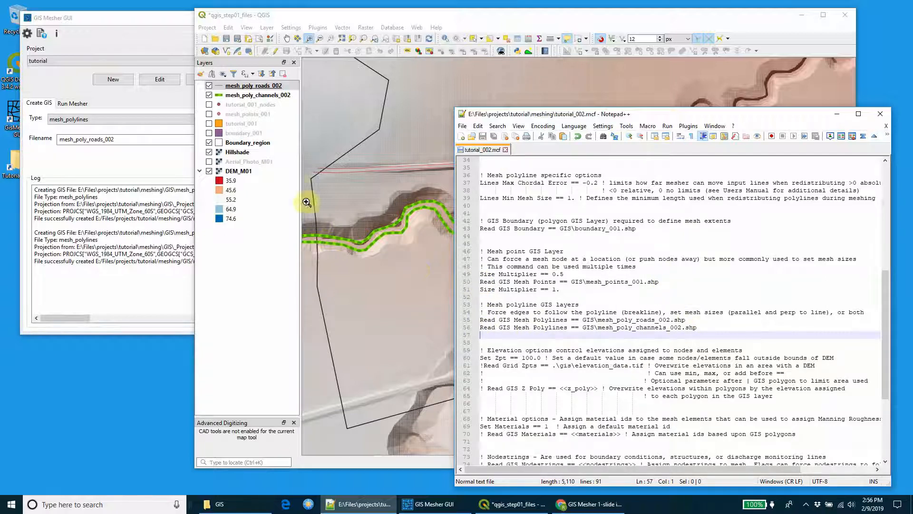
click(244, 114)
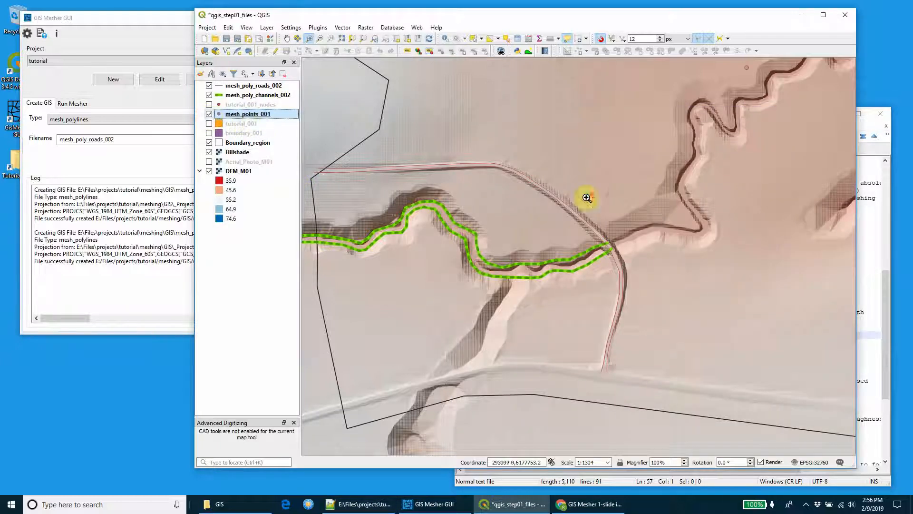
scroll(608, 200, down, 2)
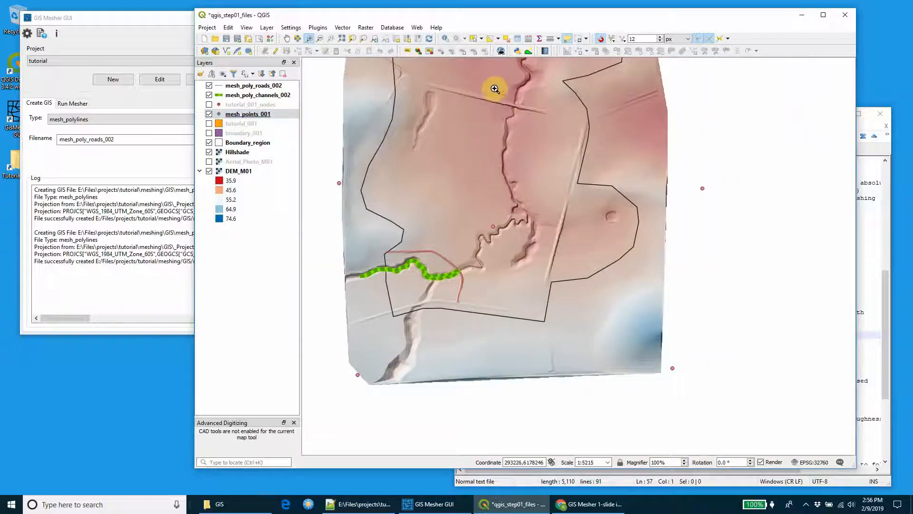
drag(512, 230, 510, 259)
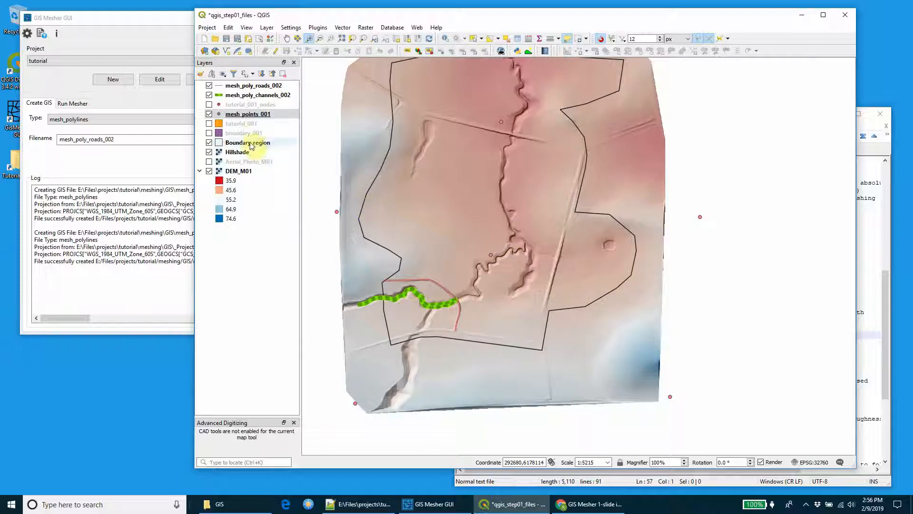
Export the mesh_points_001 layer as an ESRI Shapefile named mesh_points_002.shp in the meshing GIS folder and add it to the map.
right_click(251, 116)
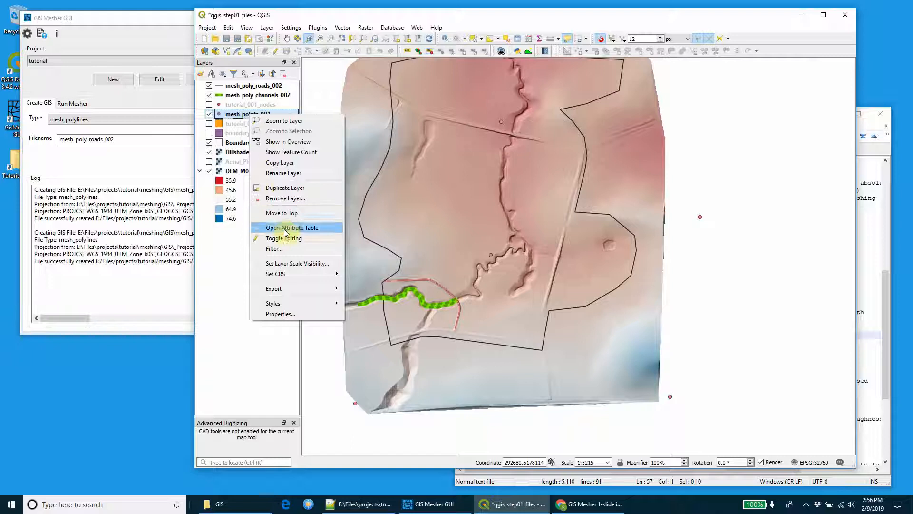
mouse_move(286, 288)
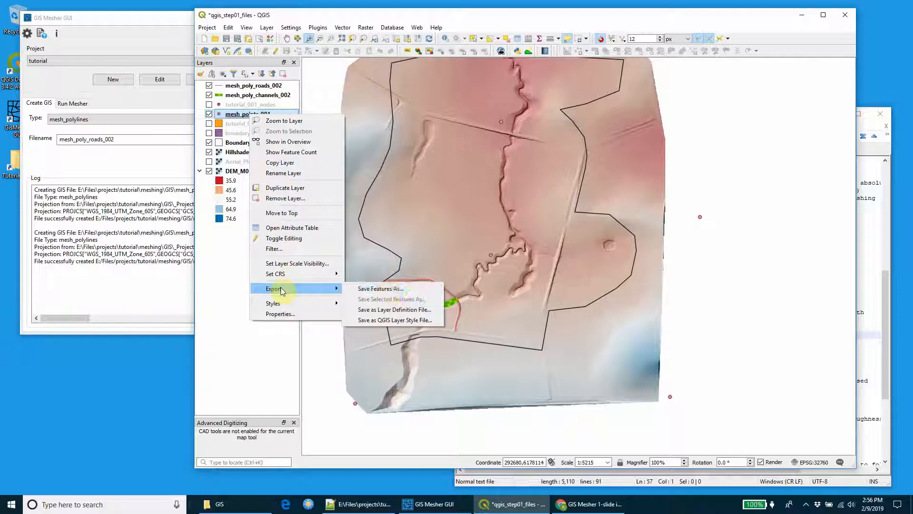
click(390, 289)
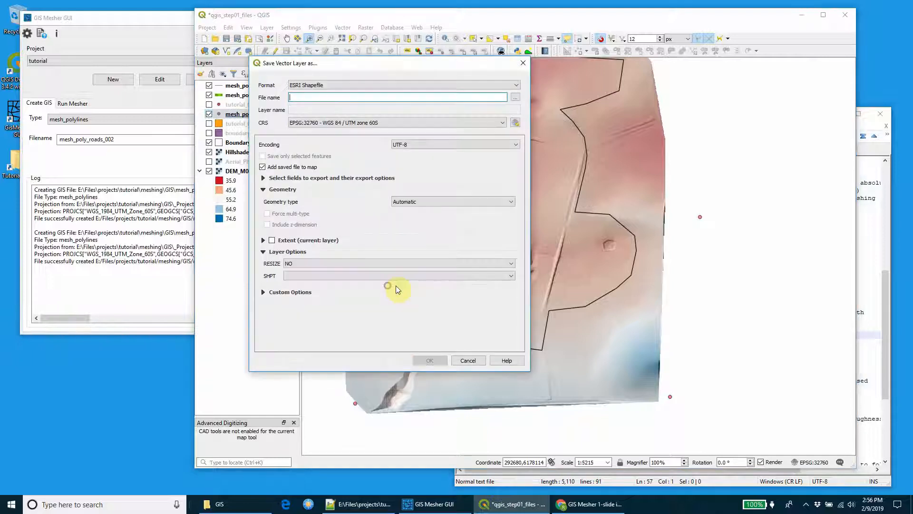
click(515, 99)
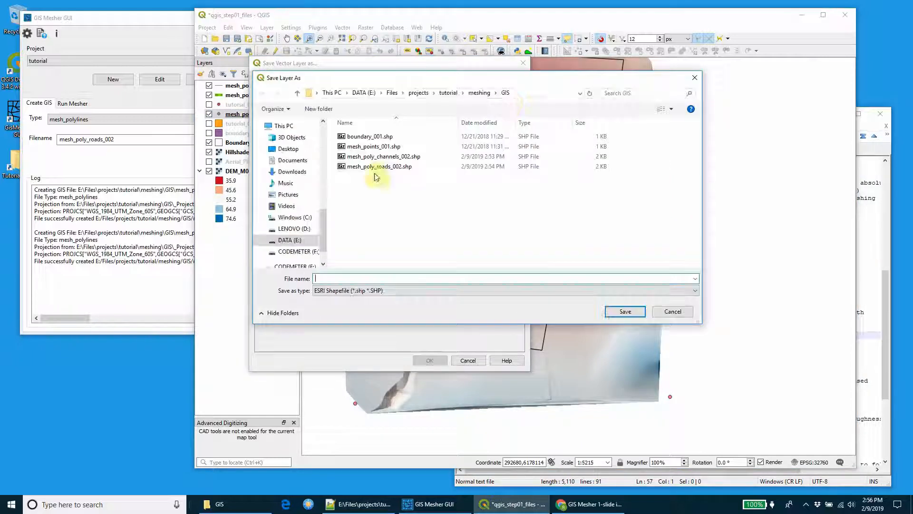
click(374, 146)
double_click(356, 277)
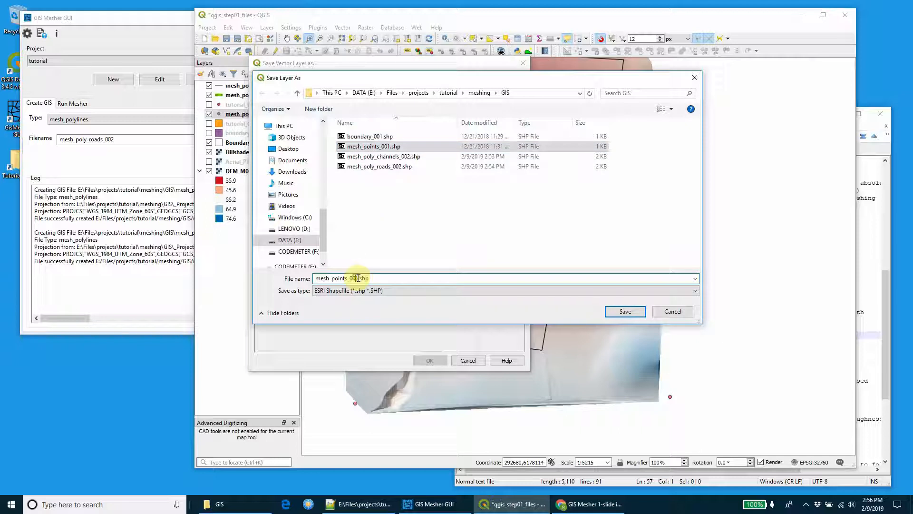
text(2)
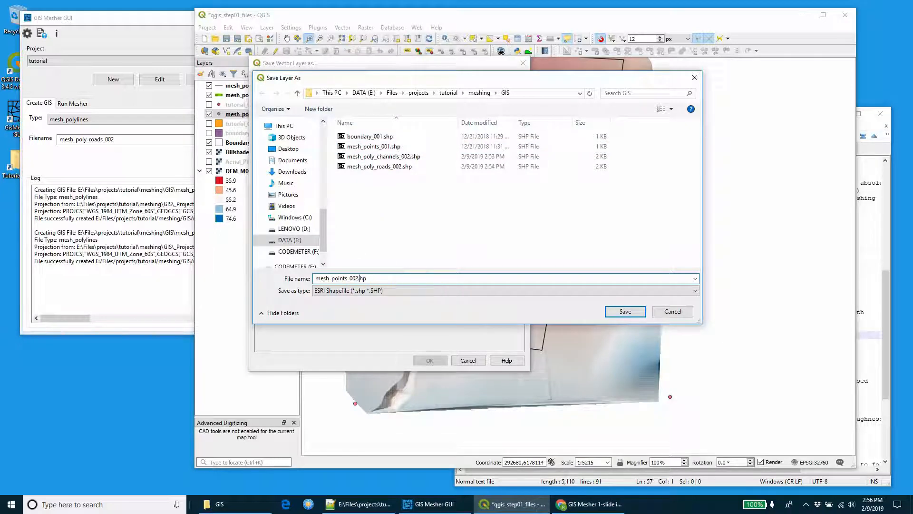
key(Tab)
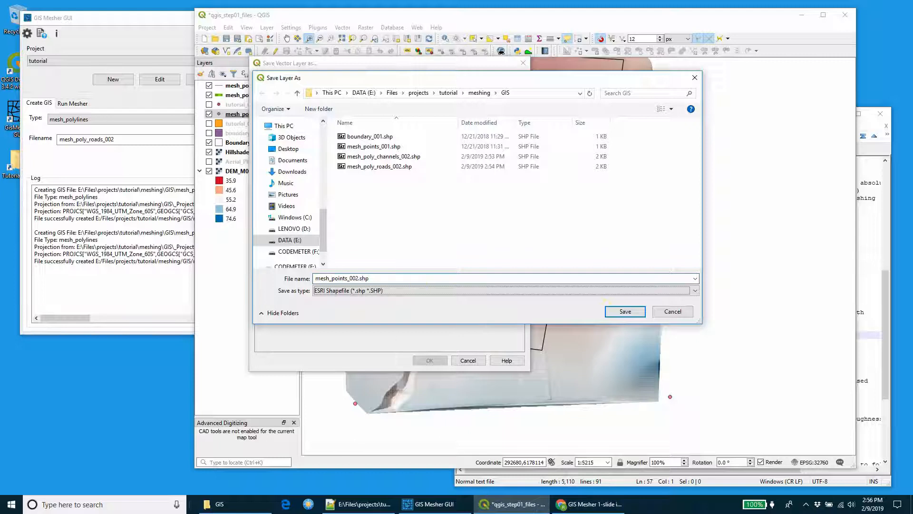
click(624, 312)
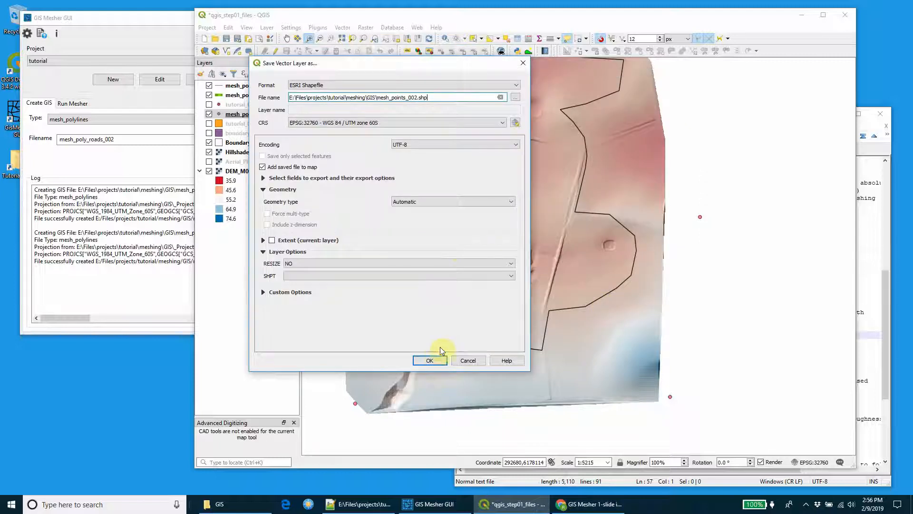
click(430, 361)
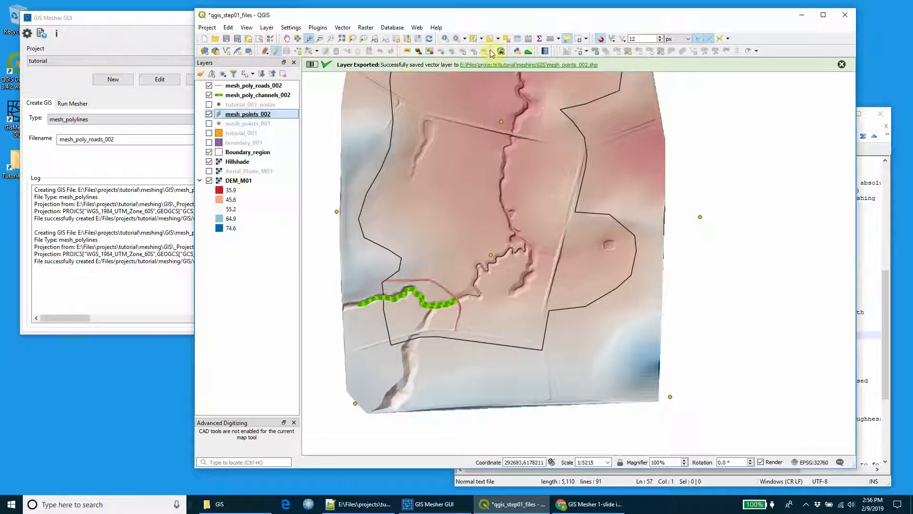
Delete the two mesh points inside the boundary region from mesh_points_002 and save the layer edits.
click(474, 38)
drag(481, 110, 528, 278)
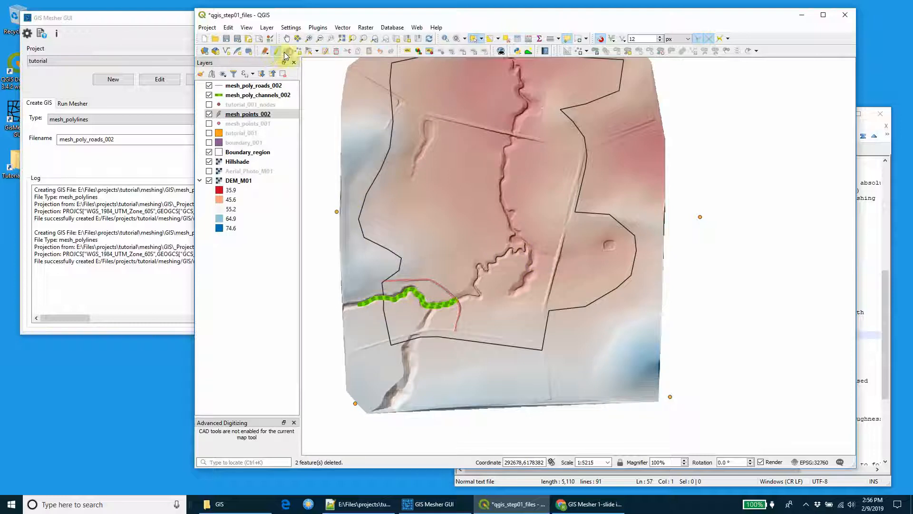
Switch to tutorial_002.mcf in Notepad++, set the Read GIS Mesh Points file to GIS\mesh_points_002.shp and save the file.
click(512, 482)
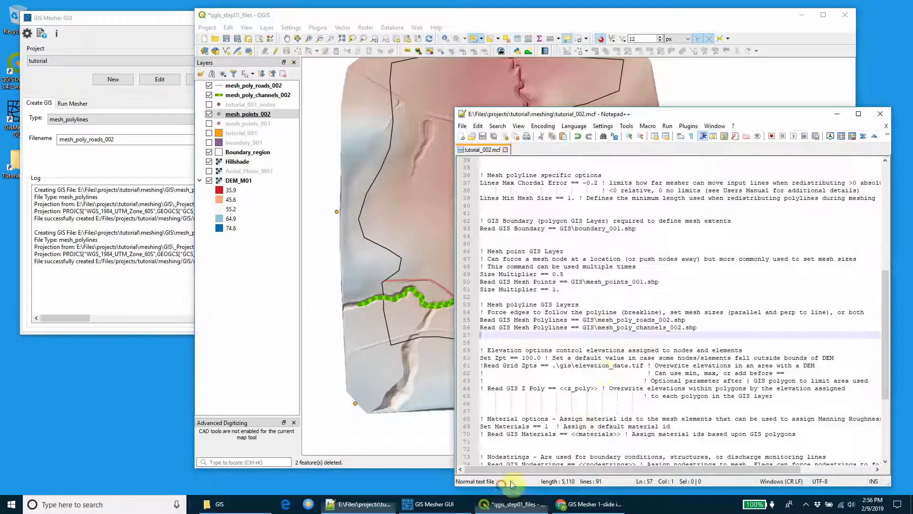
click(640, 282)
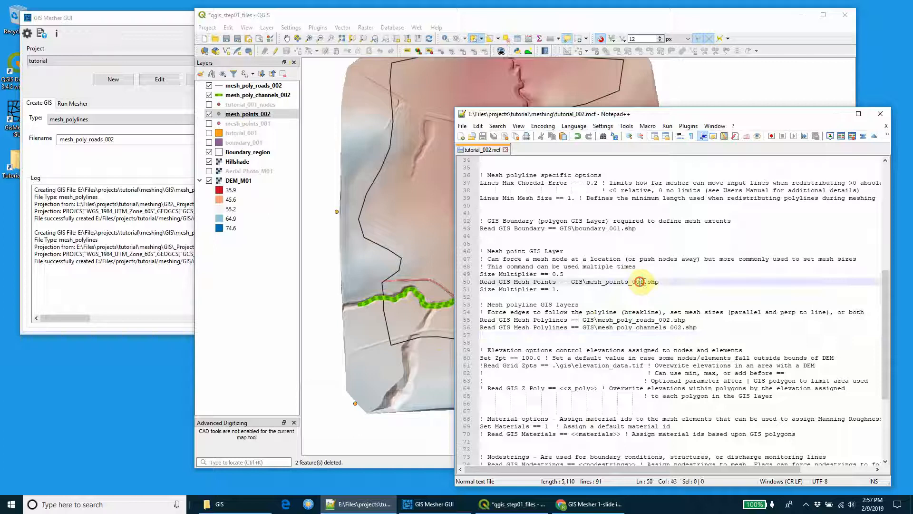
text(2)
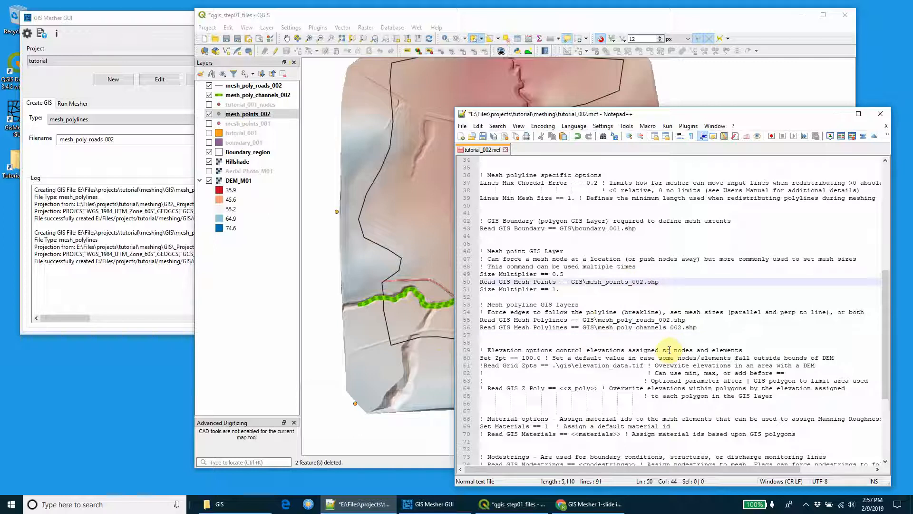
key(ctrl+s)
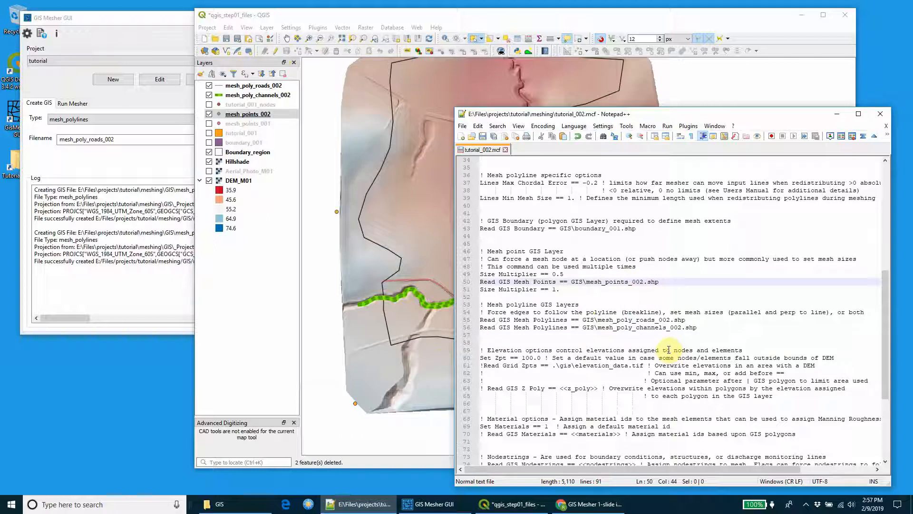
click(689, 282)
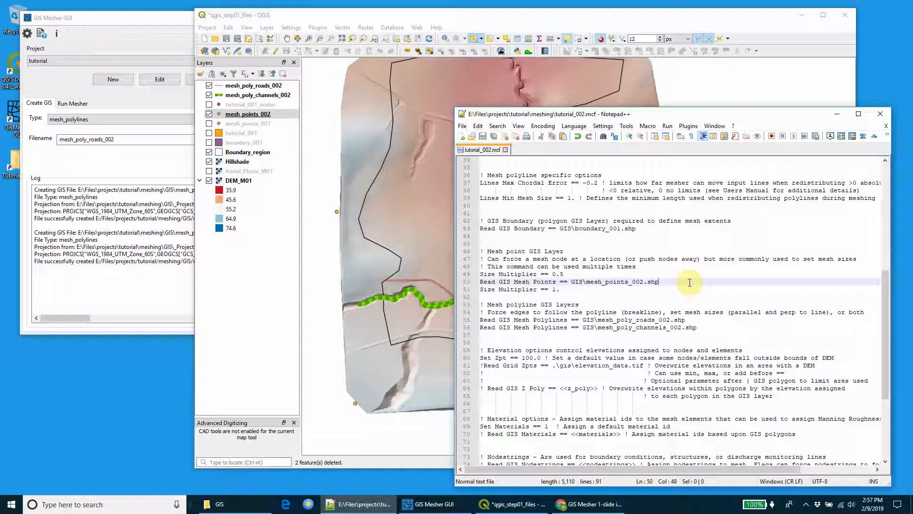
Switch to GIS Mesher GUI, run the mesher with the tutorial_002.mcf control file and review the end of its output.
click(842, 117)
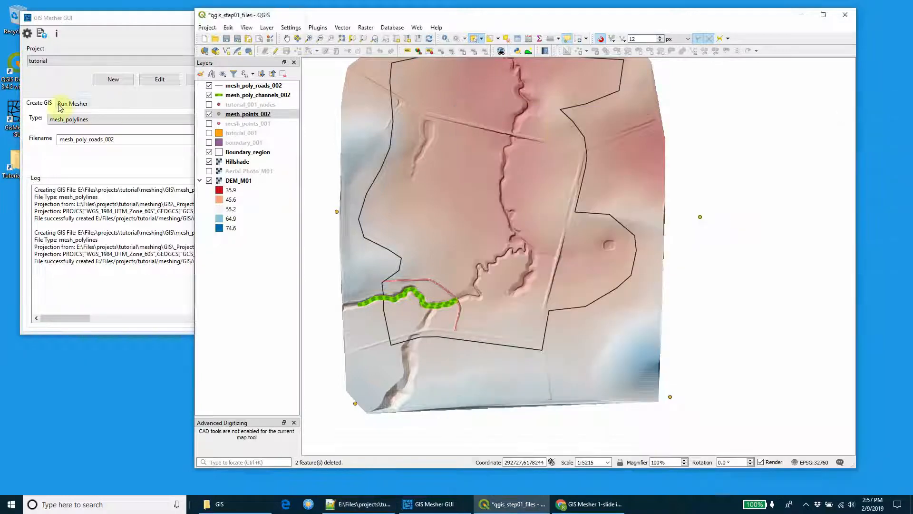
click(75, 23)
click(72, 104)
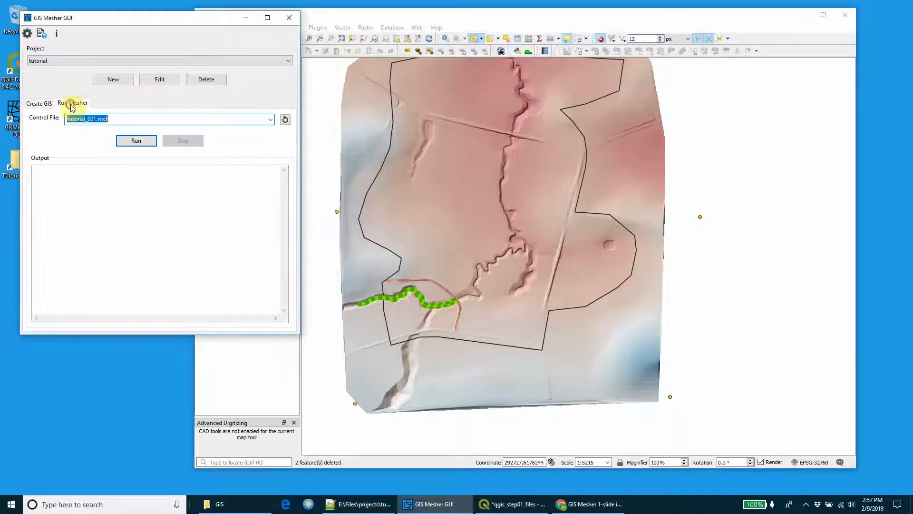
click(270, 119)
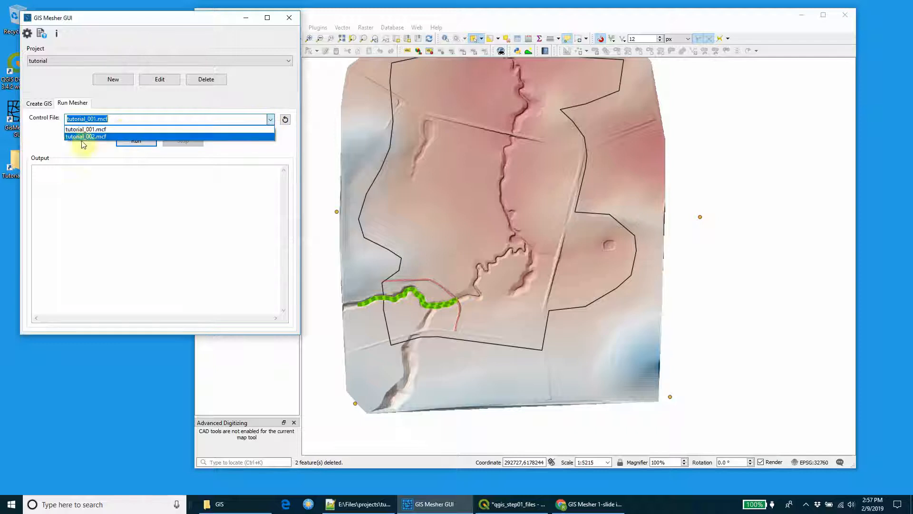
click(81, 137)
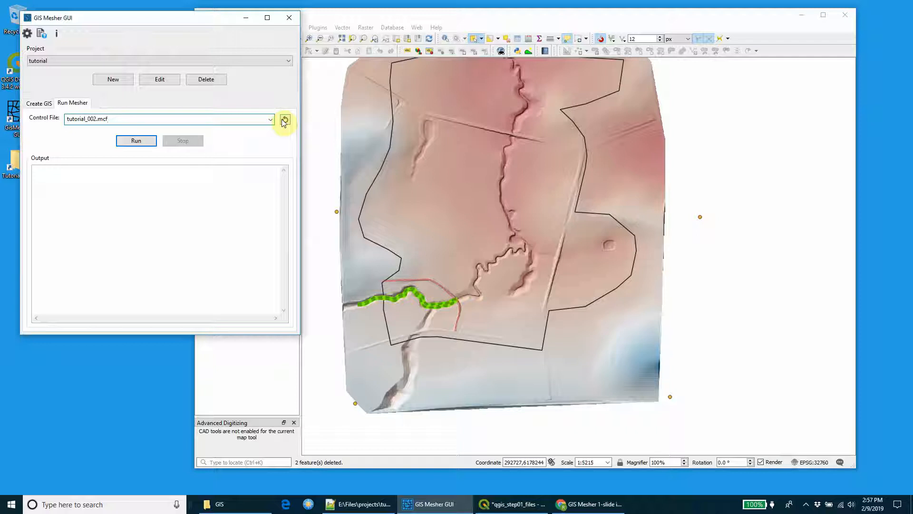
click(132, 141)
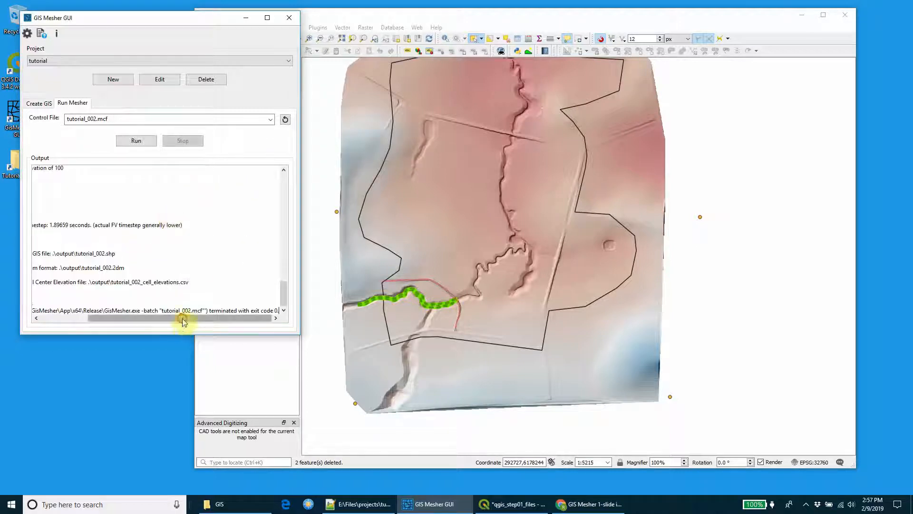
drag(183, 319, 81, 317)
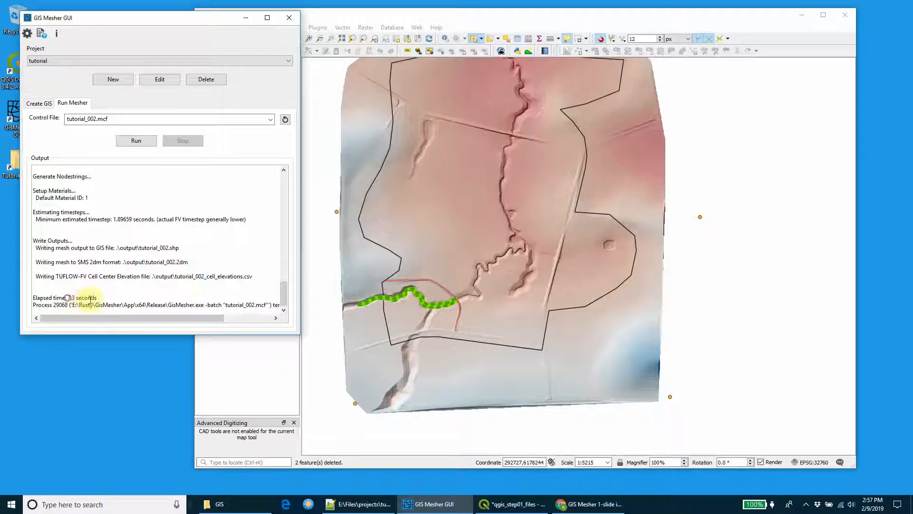
click(96, 298)
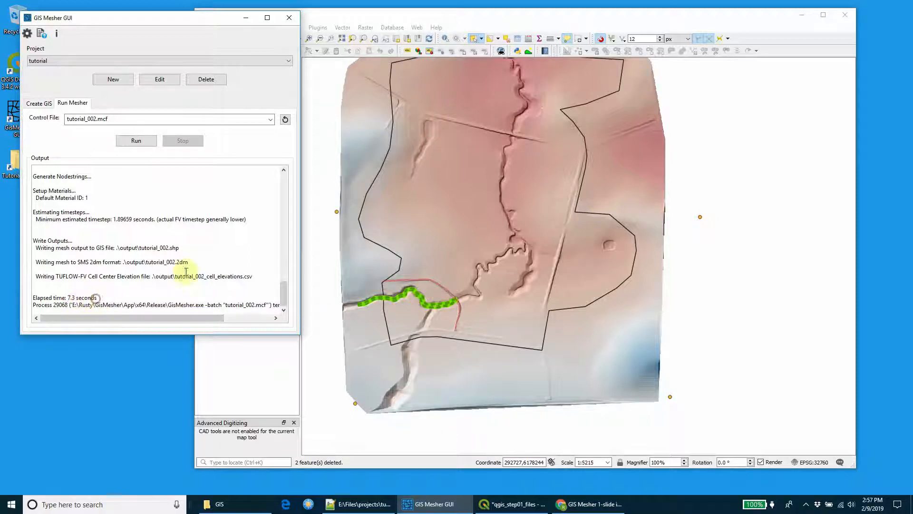
Add tutorial_002.shp from the meshing\output folder to the QGIS project, placing it above mesh_points_002.
click(244, 20)
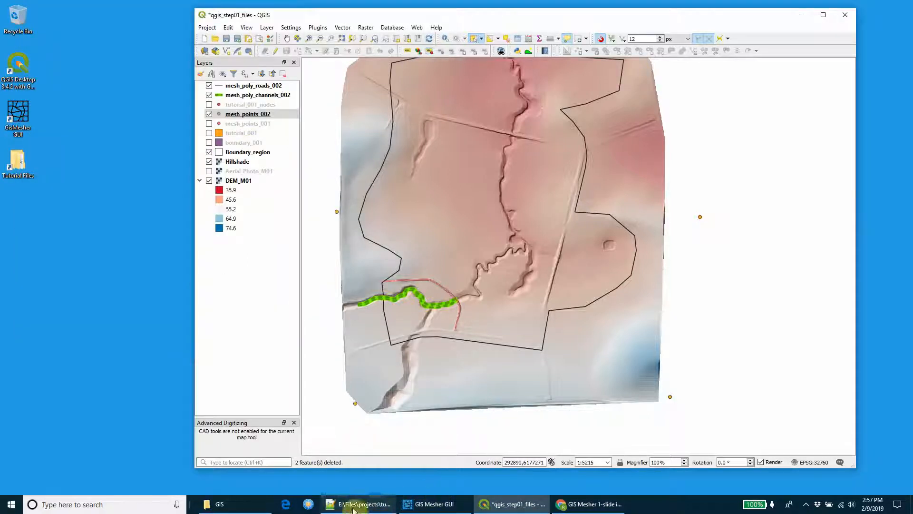
click(223, 503)
click(556, 244)
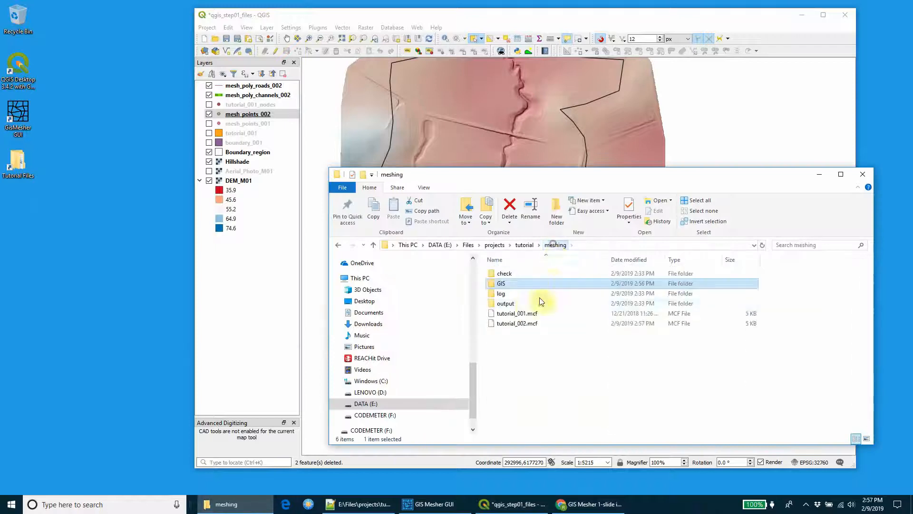
double_click(540, 301)
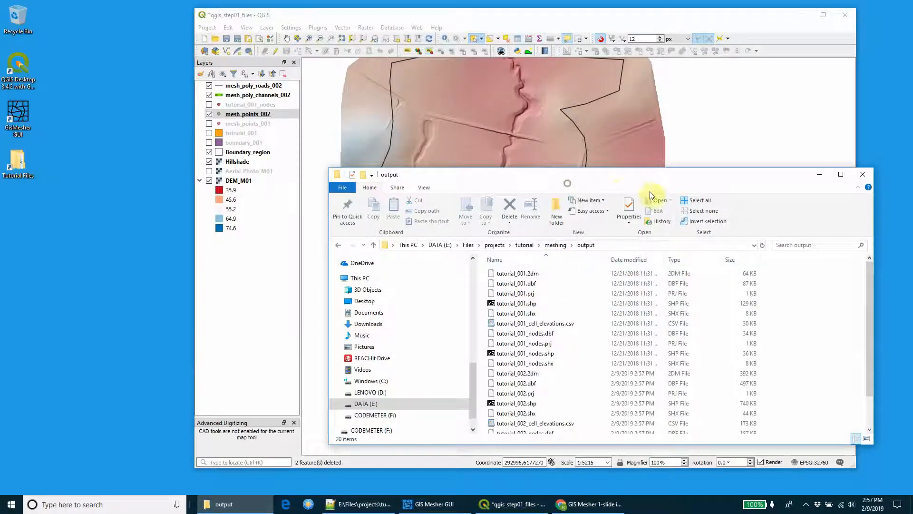
drag(622, 178, 690, 184)
scroll(668, 341, down, 1)
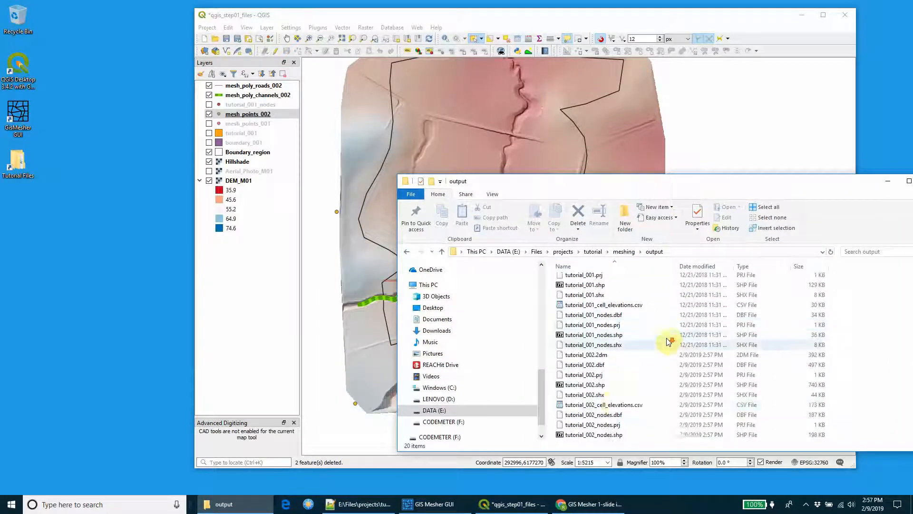
mouse_move(585, 384)
mouse_down()
mouse_move(223, 134)
mouse_move(330, 116)
mouse_up()
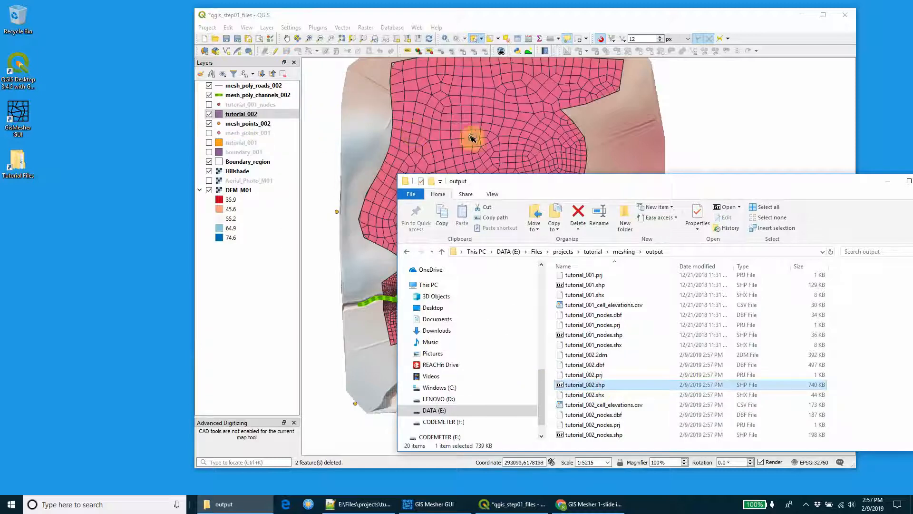
Examine the tutorial_002 mesh elements in and around the channel polylines in QGIS.
click(563, 18)
scroll(453, 306, up, 2)
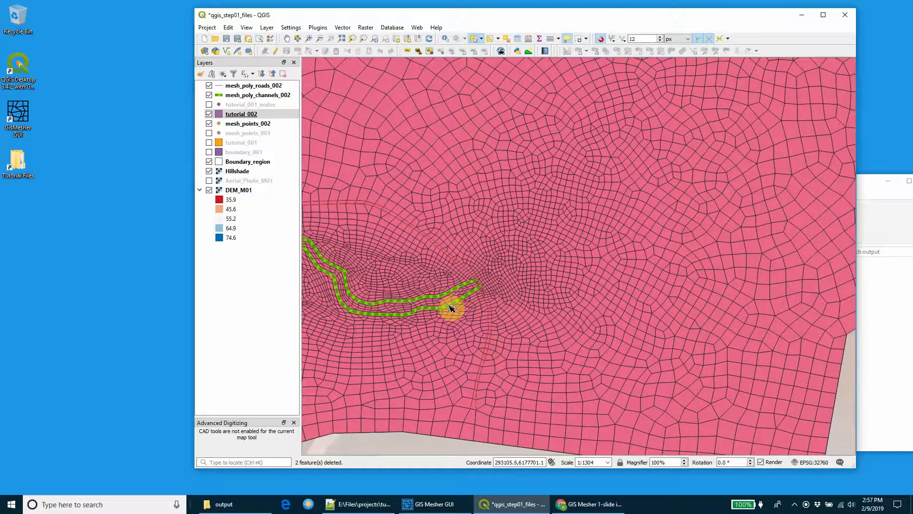
scroll(433, 298, up, 1)
drag(406, 318, 506, 304)
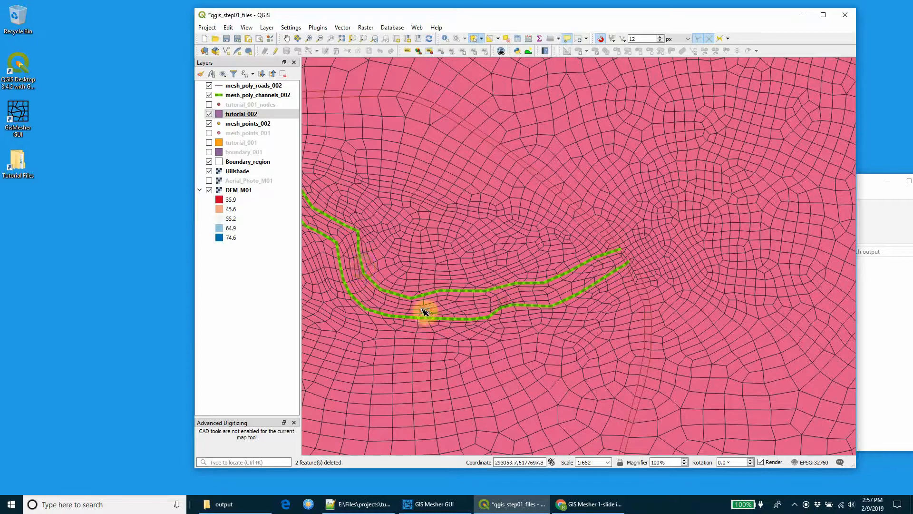
drag(361, 265, 455, 283)
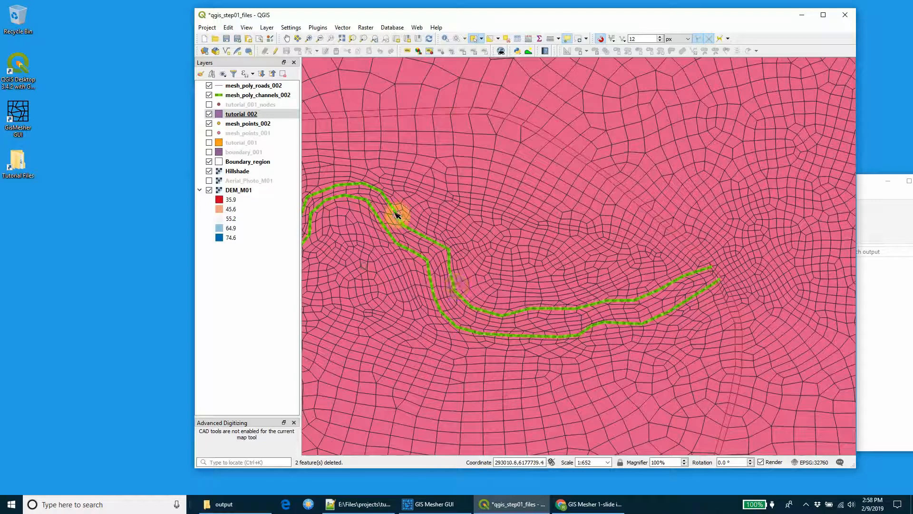
scroll(398, 215, up, 1)
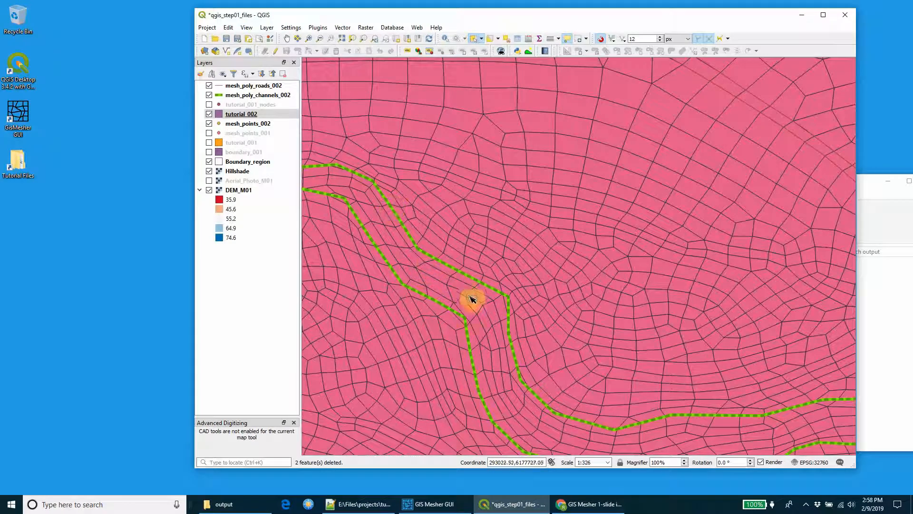
Inspect how the tutorial_002 mesh changes from the channel polylines' eastern end to the surrounding floodplain and mesh boundary.
scroll(523, 309, down, 1)
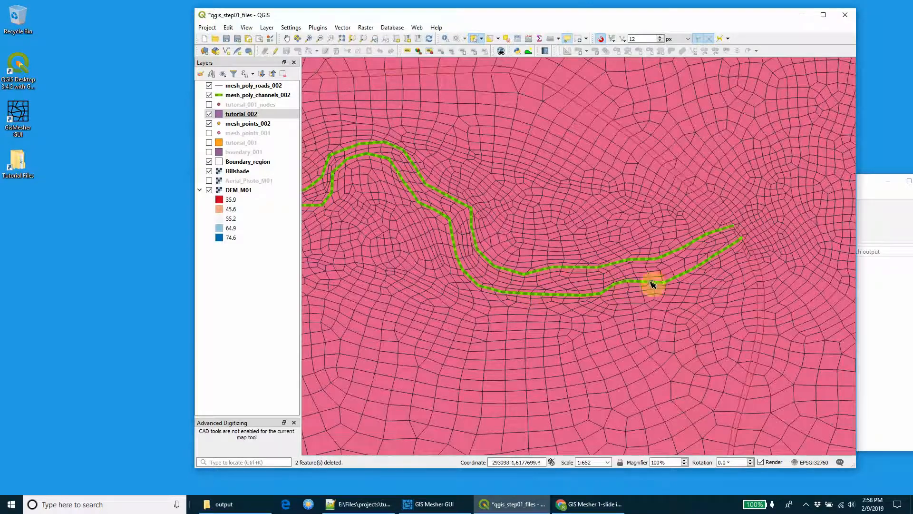
drag(700, 259, 642, 306)
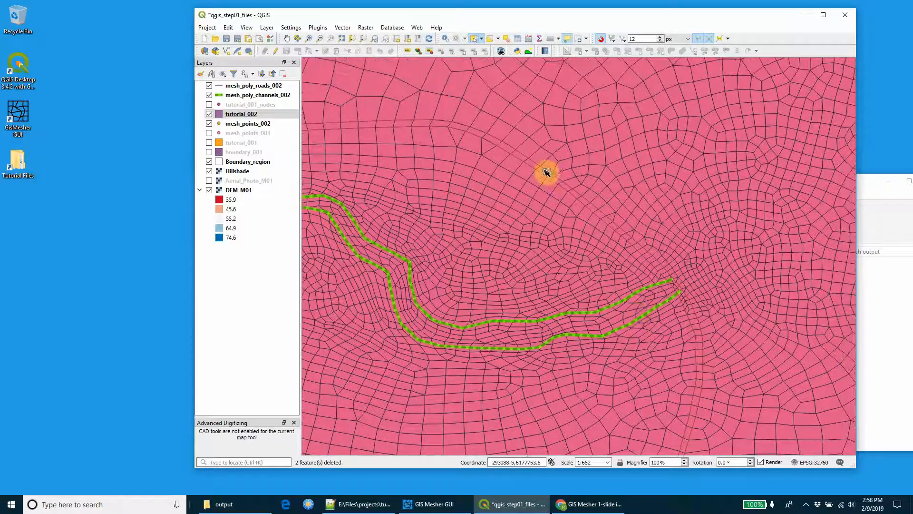
scroll(676, 290, up, 1)
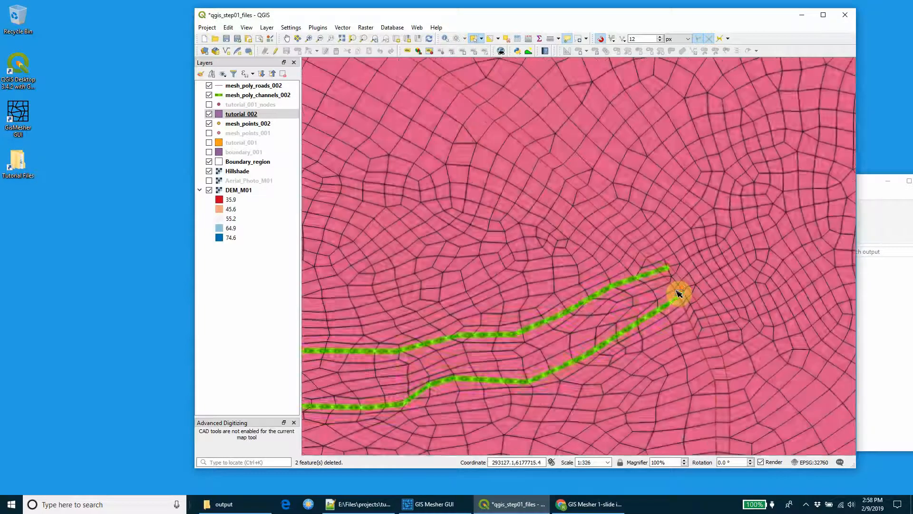
drag(677, 359, 605, 214)
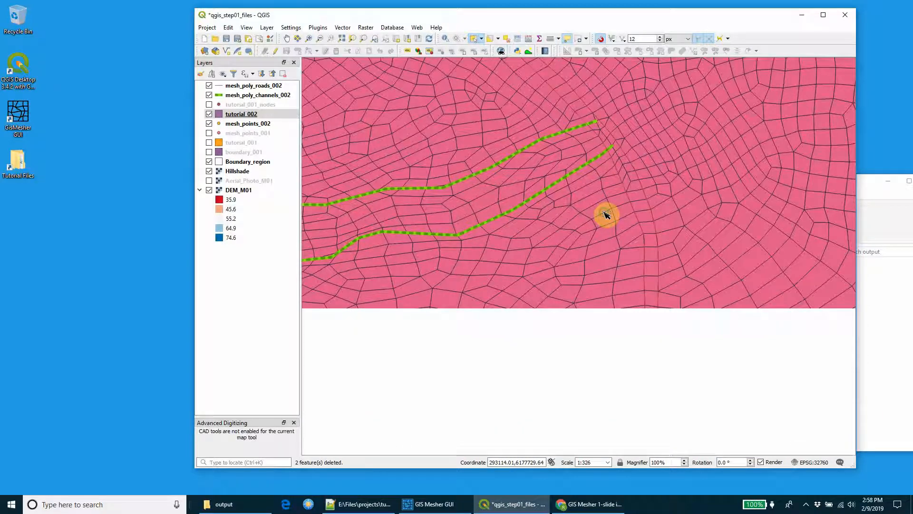
scroll(601, 217, down, 2)
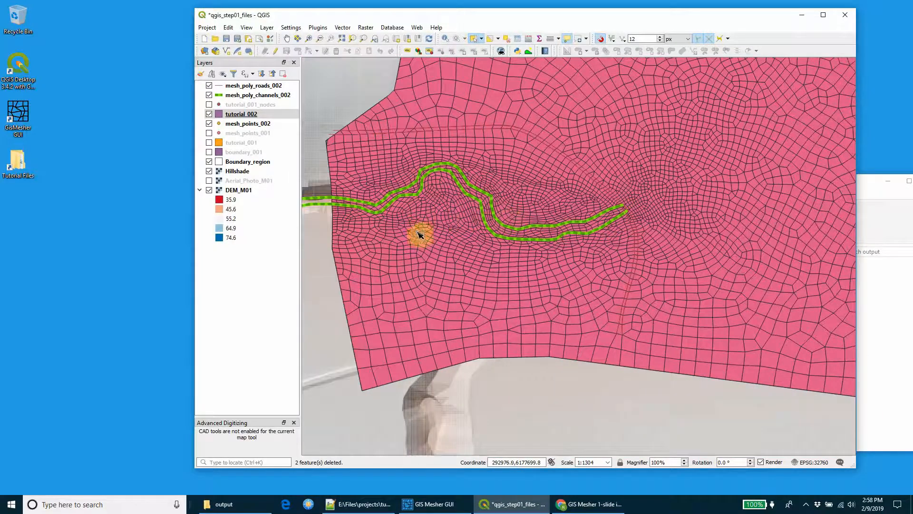
scroll(427, 235, up, 1)
scroll(428, 234, down, 1)
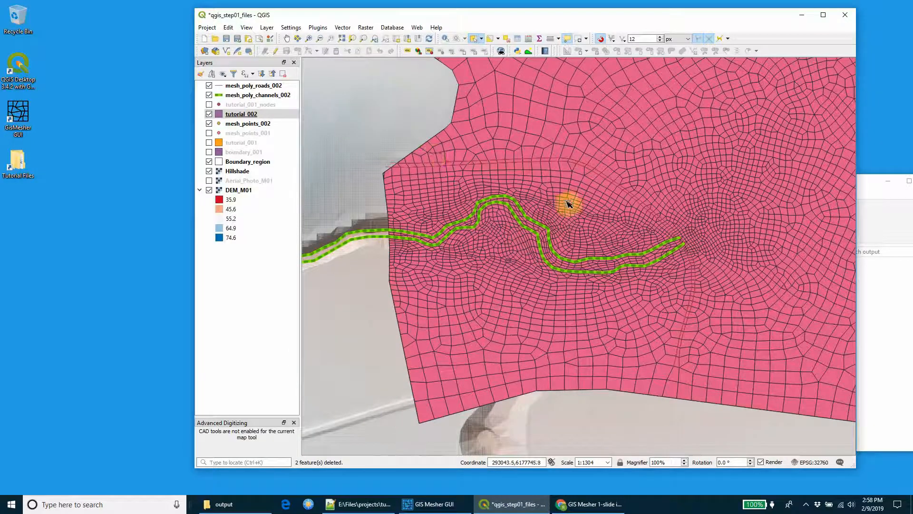
drag(568, 204, 513, 211)
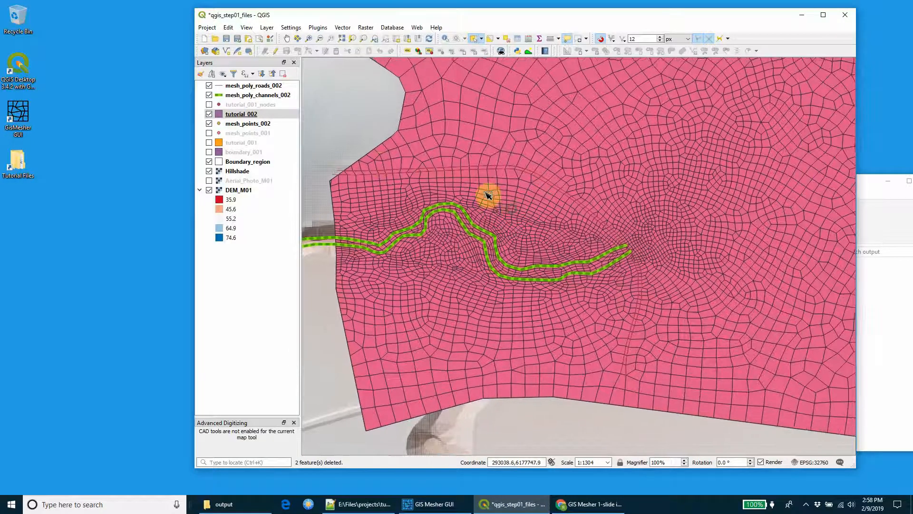
Open the tutorial_002 attribute table, place it beside the mesh and sort it by AspectRat in descending order.
right_click(240, 115)
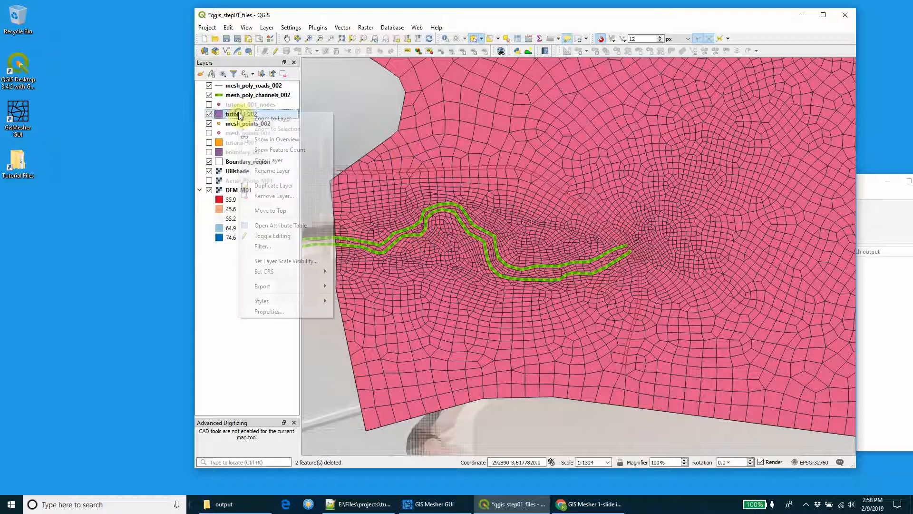
click(279, 226)
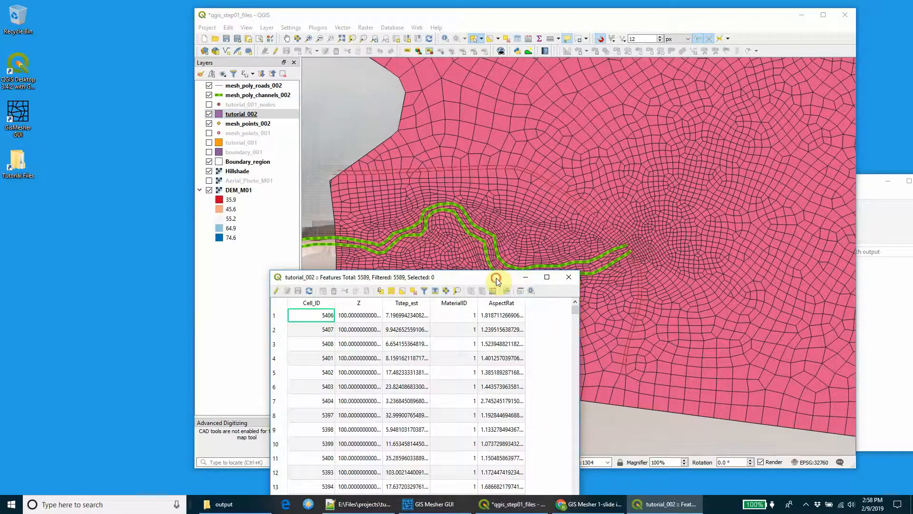
drag(496, 278, 803, 241)
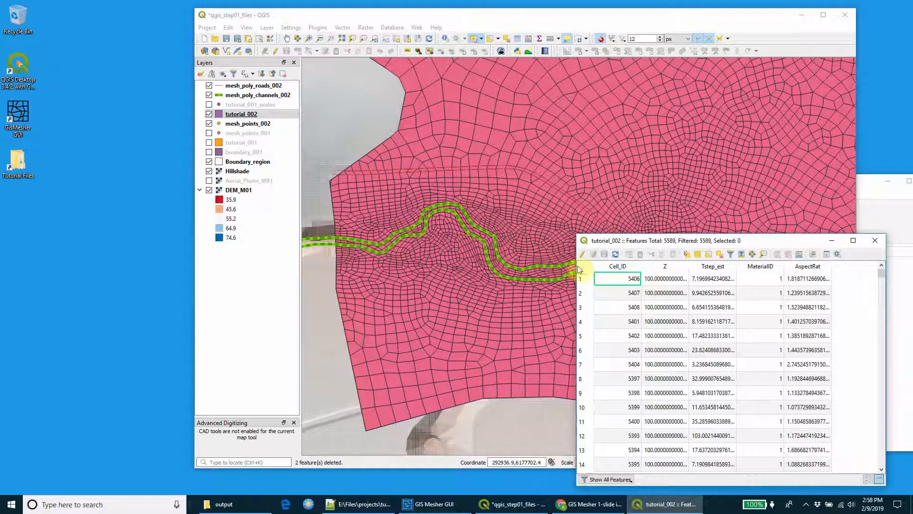
drag(577, 265, 510, 266)
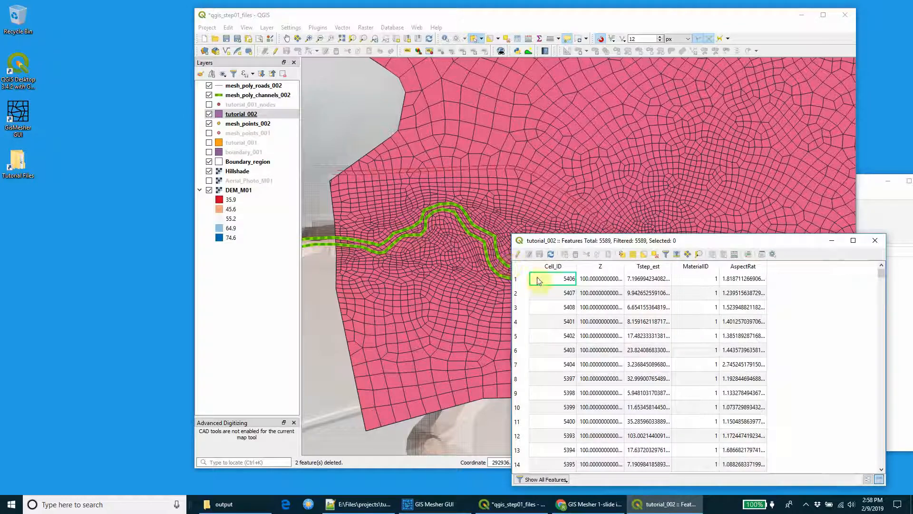
click(740, 267)
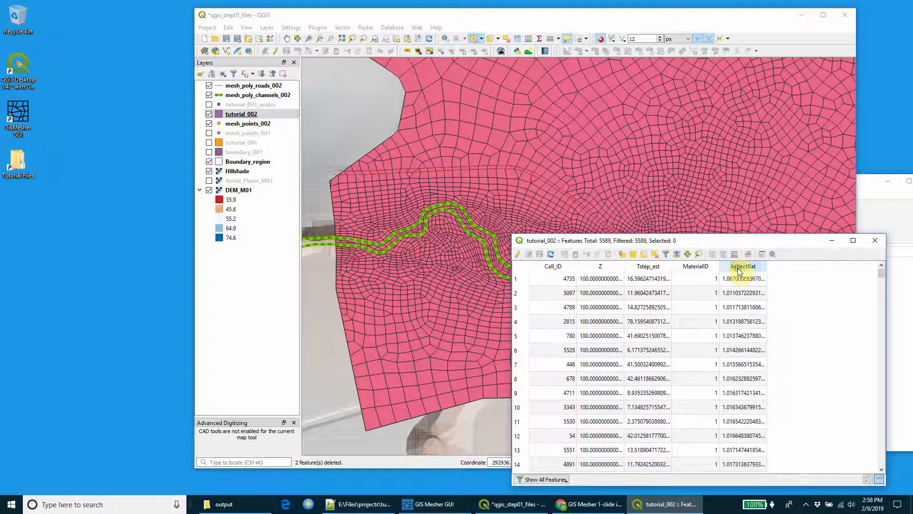
click(747, 267)
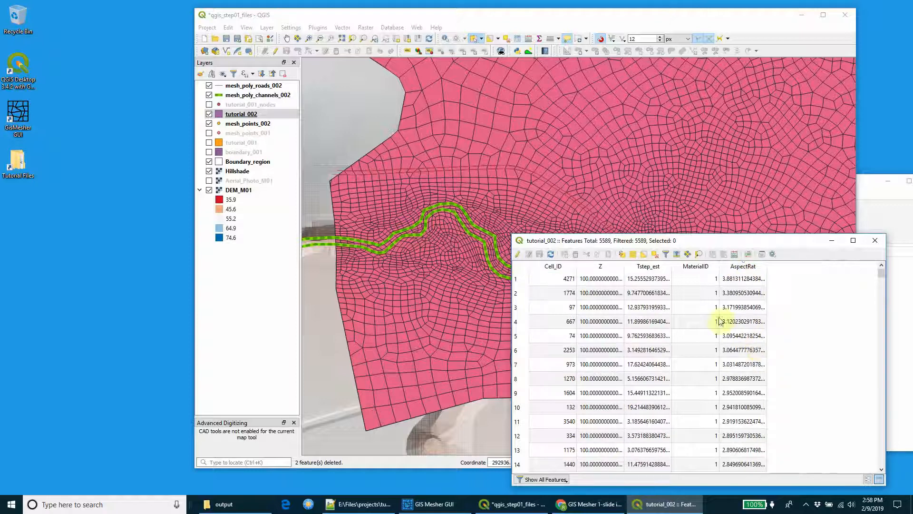
Select the cell with the highest aspect ratio, zoom the map to it, and close the attribute table.
click(523, 282)
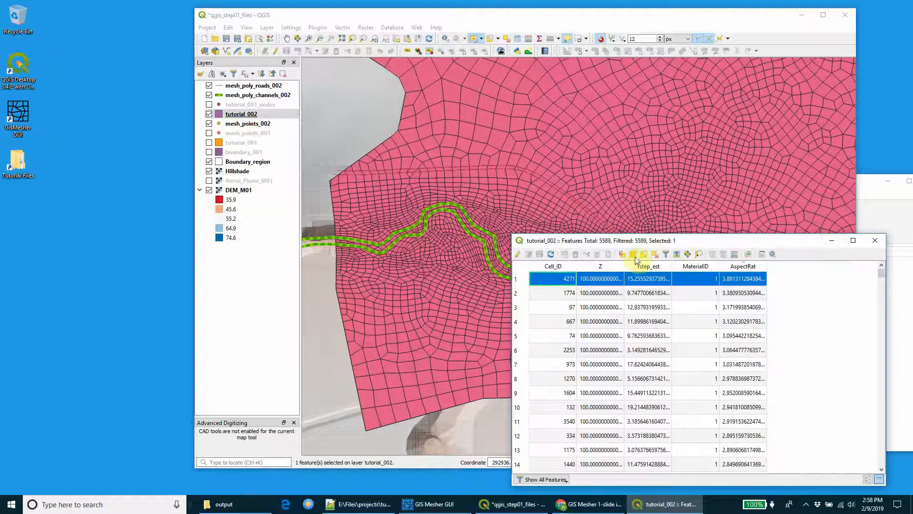
click(698, 255)
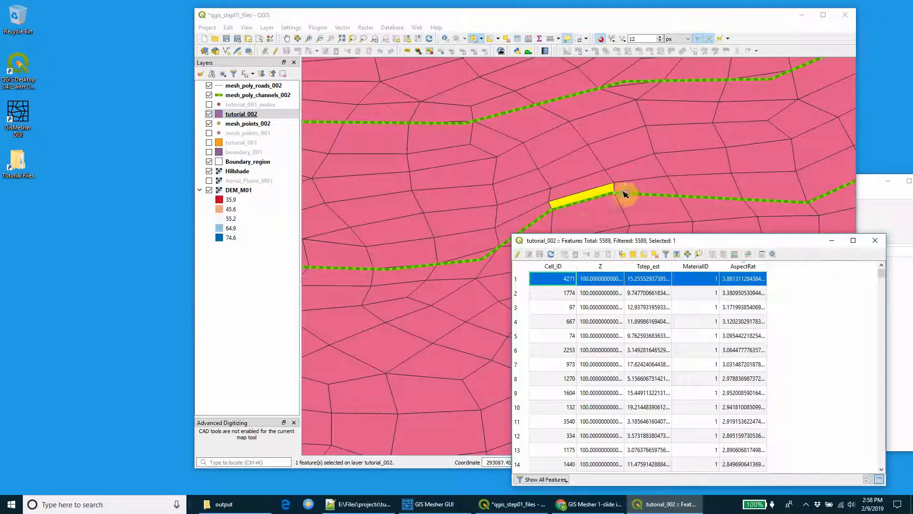
drag(610, 206, 564, 175)
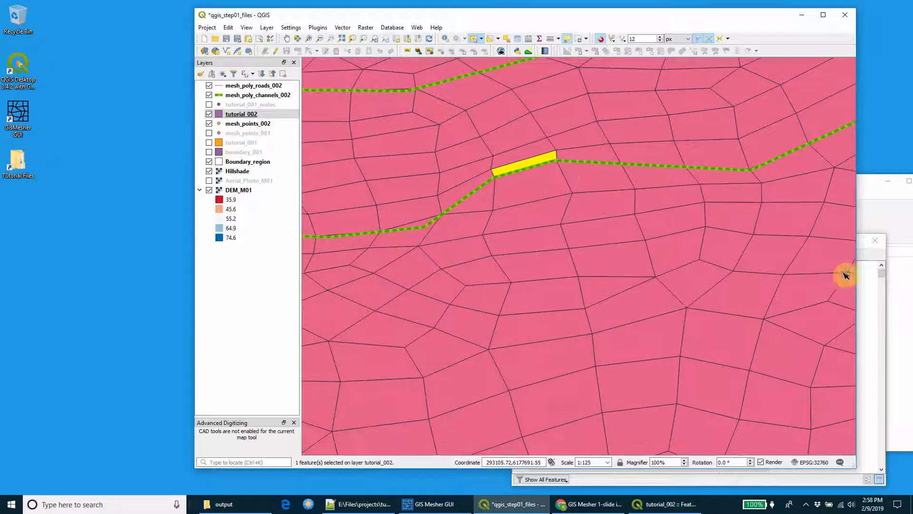
click(864, 278)
click(877, 248)
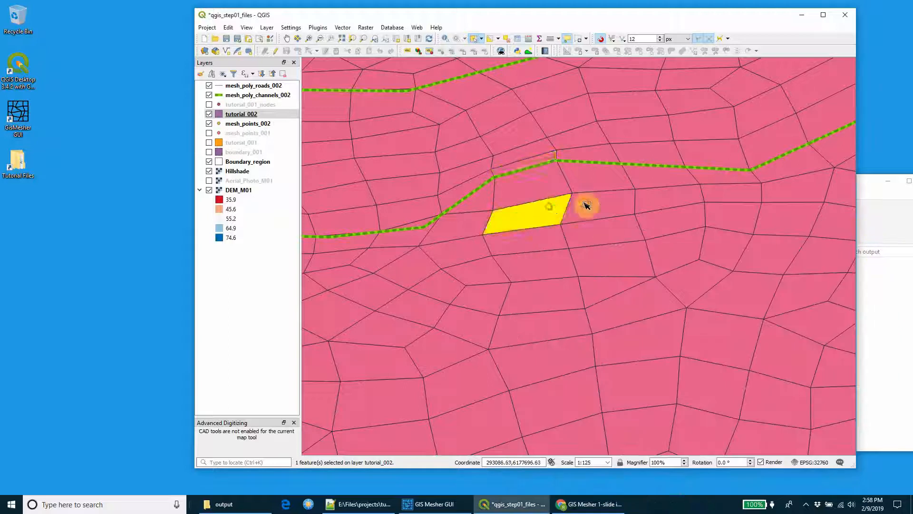
Clear the selection and highlight the small triangular element at the eastern end of the upper channel line.
scroll(594, 206, down, 3)
click(630, 396)
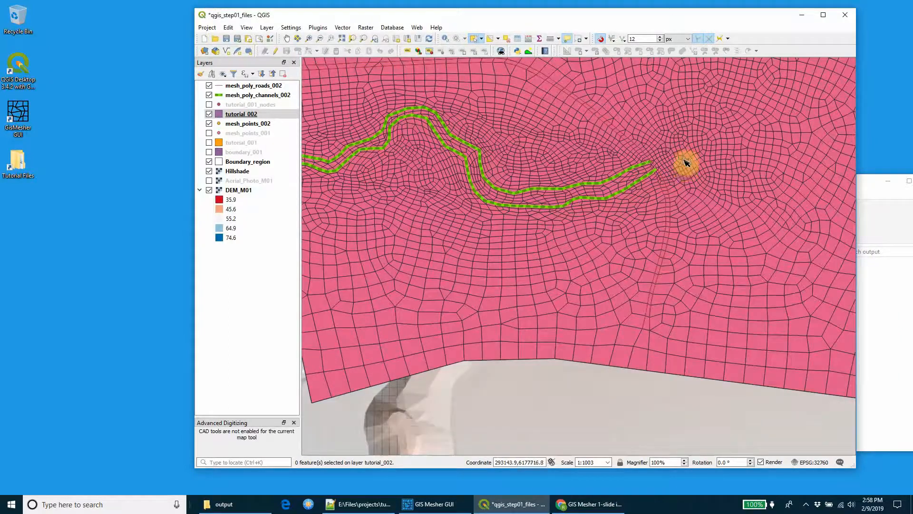
scroll(680, 163, up, 3)
scroll(558, 192, up, 1)
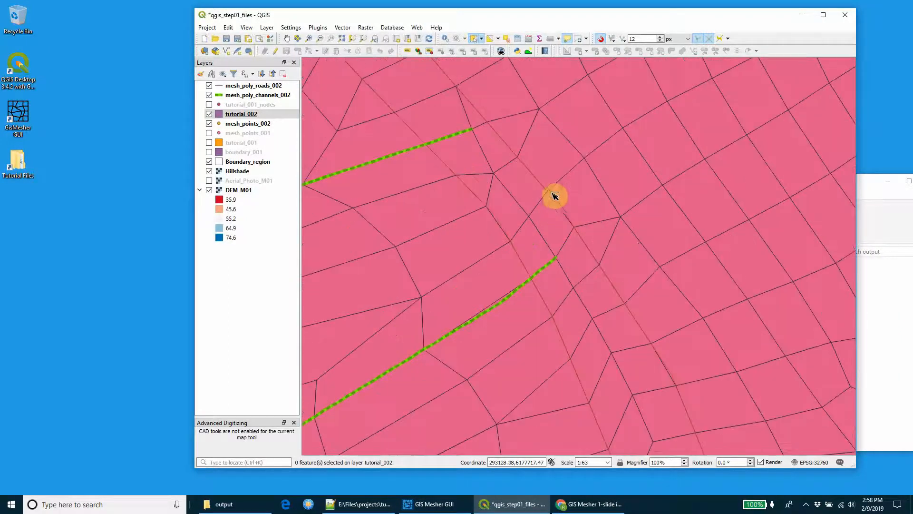
drag(555, 200, 607, 228)
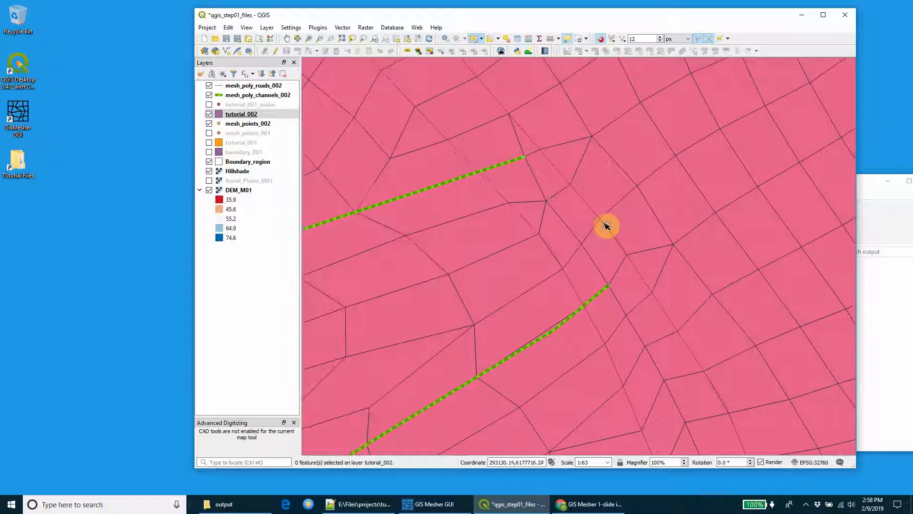
mouse_move(551, 184)
mouse_down()
mouse_move(526, 186)
mouse_move(519, 149)
mouse_move(527, 153)
mouse_up()
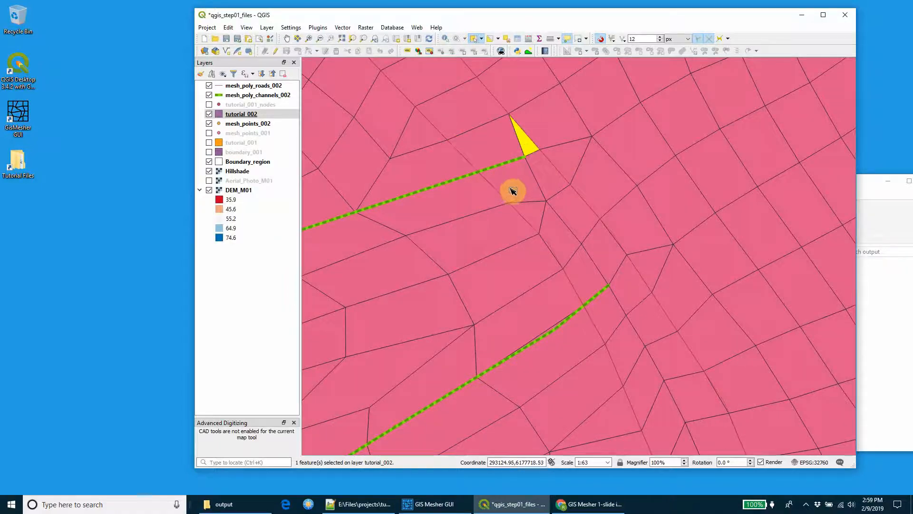
Highlight the quadrilateral element between the two channel lines near their eastern end and compare it with its neighbours.
scroll(514, 194, down, 1)
scroll(515, 195, down, 1)
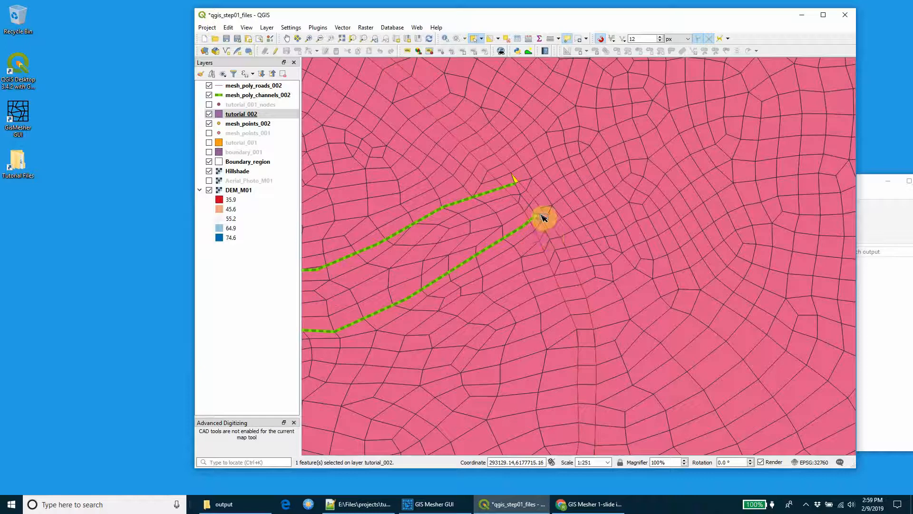
scroll(544, 217, up, 1)
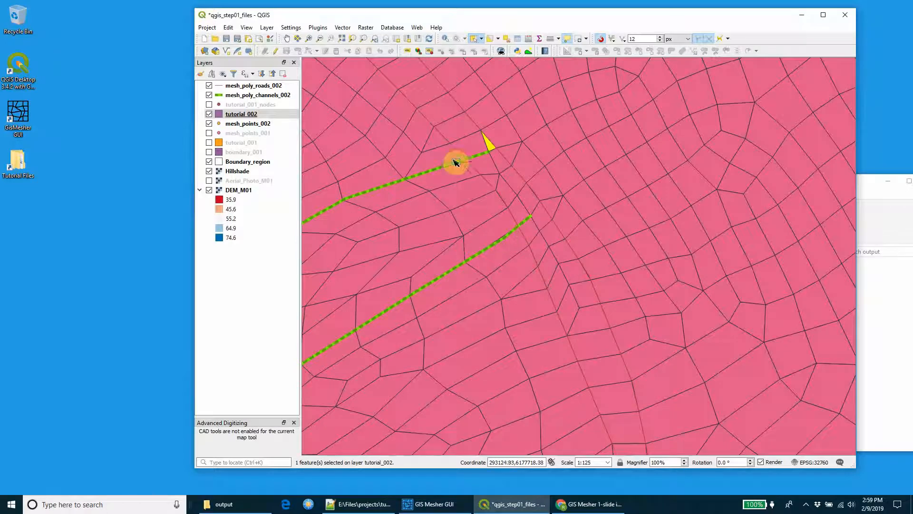
click(477, 189)
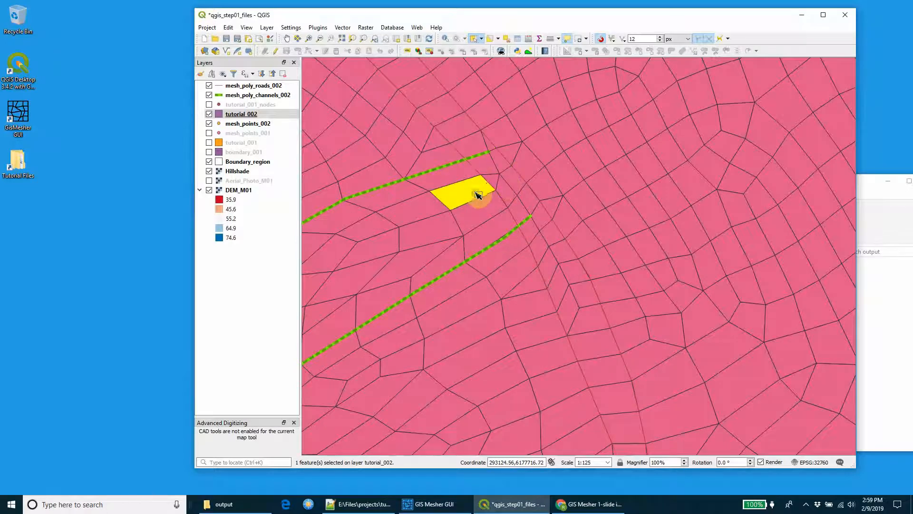
scroll(475, 221, up, 1)
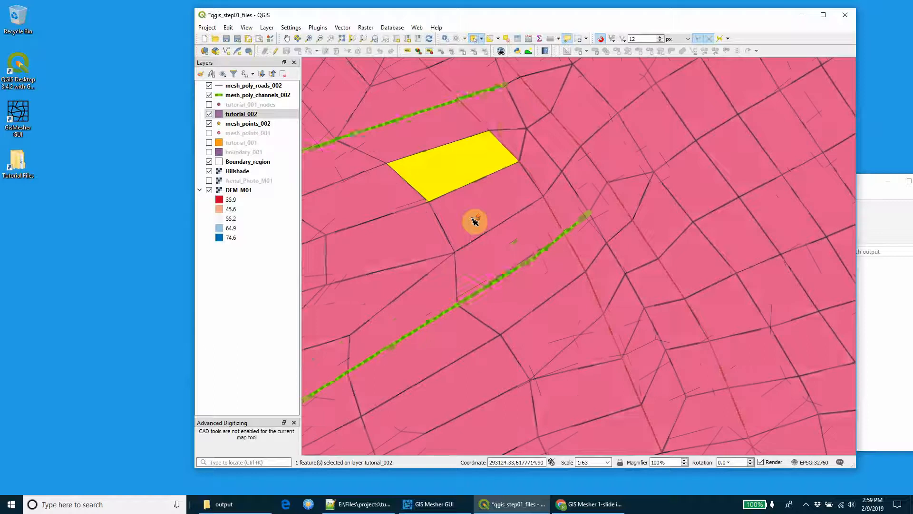
scroll(489, 220, down, 1)
scroll(493, 245, down, 1)
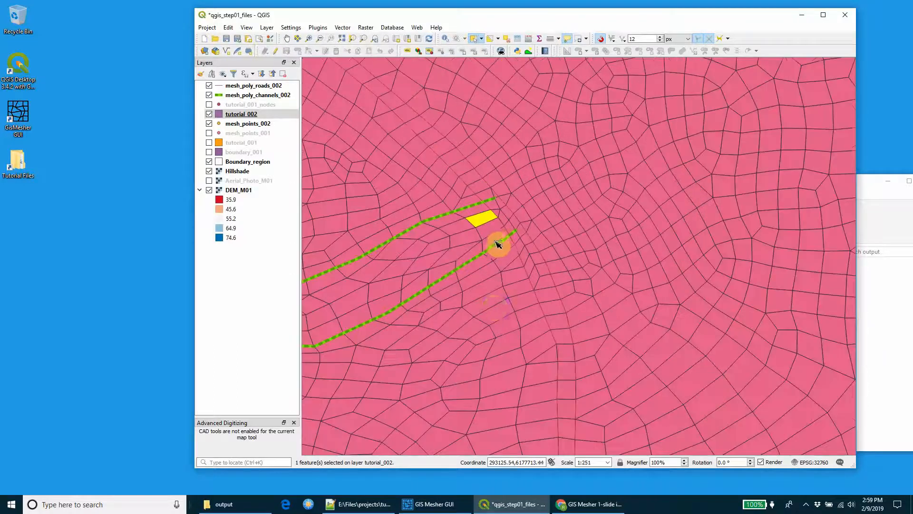
Clear the element selection and examine the mesh where the two channel lines end at the road.
drag(503, 295, 633, 220)
scroll(632, 221, down, 2)
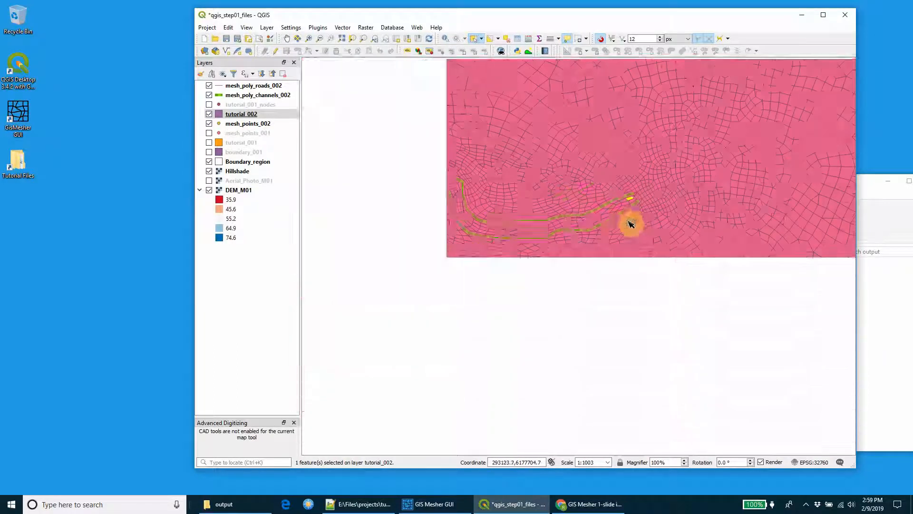
click(572, 416)
scroll(627, 183, up, 3)
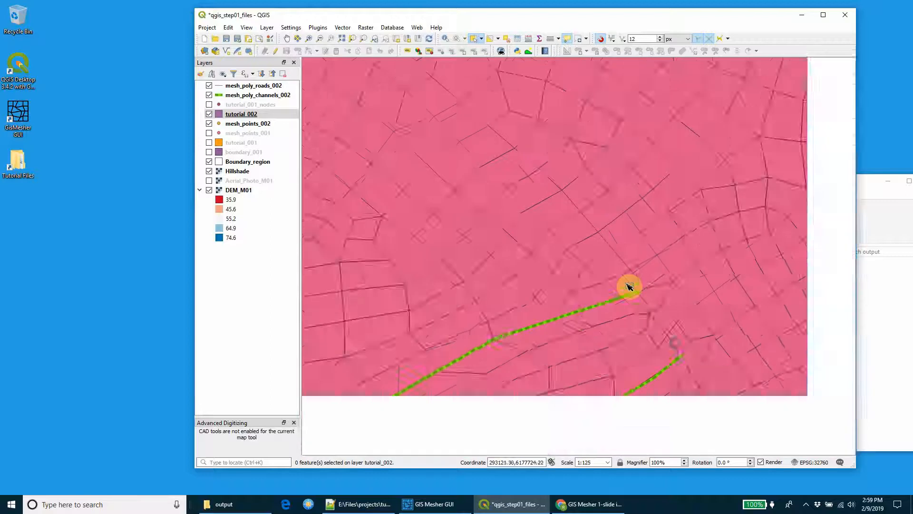
drag(629, 286, 548, 194)
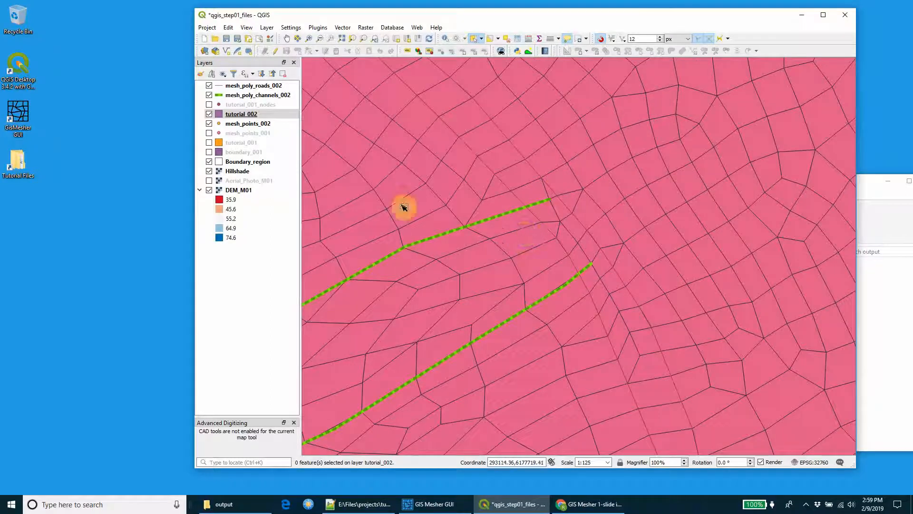
Hide the mesh_poly_roads_002, mesh_poly_channels_002 and tutorial_002 layers and view the terrain across the whole boundary region.
click(209, 96)
click(209, 86)
click(209, 114)
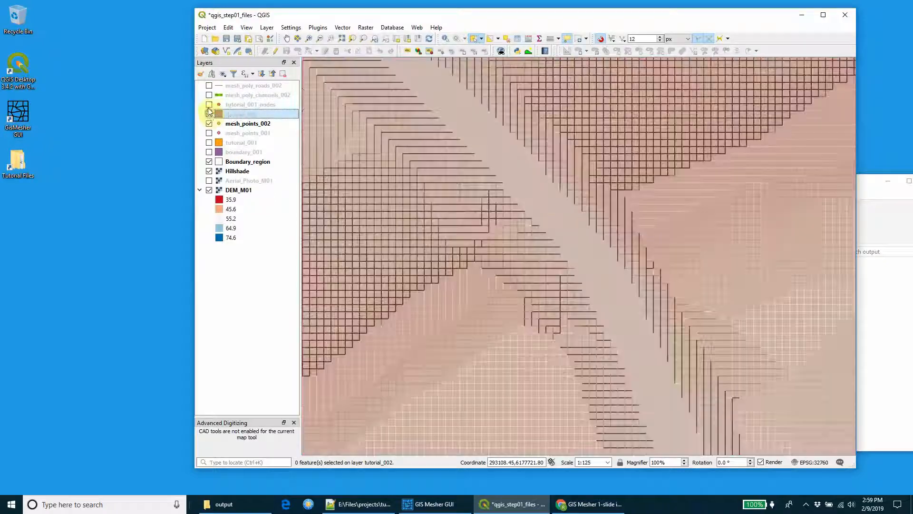
scroll(547, 197, down, 3)
scroll(544, 200, down, 2)
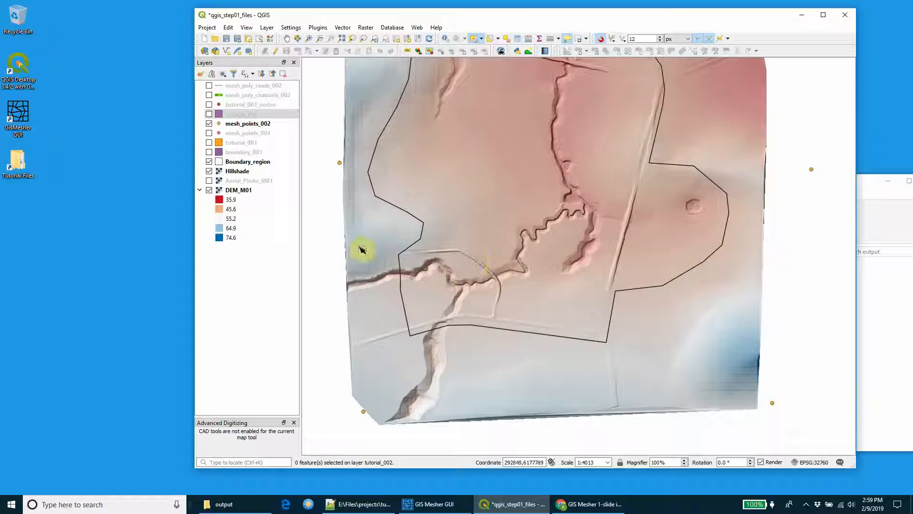
drag(475, 287, 463, 344)
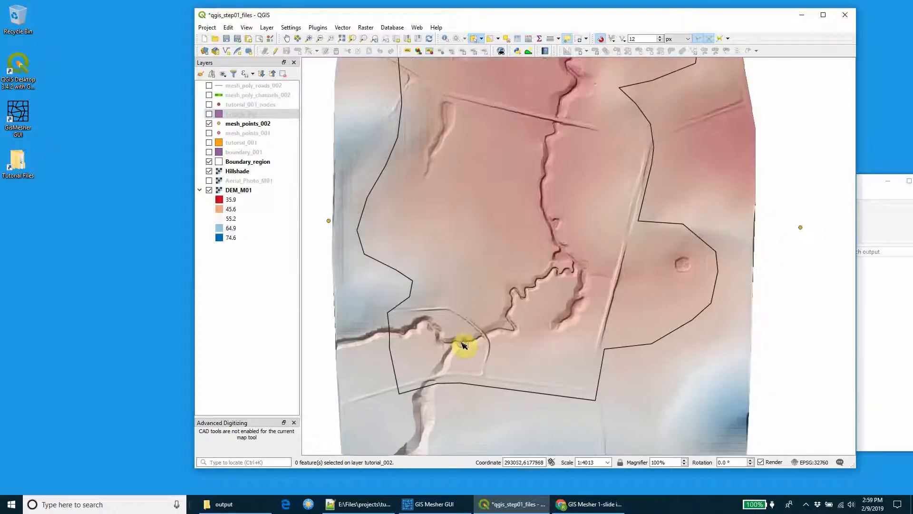
Switch to File Explorer and open the meshing\GIS folder to review its existing mesh point and polyline files.
drag(498, 18, 387, 18)
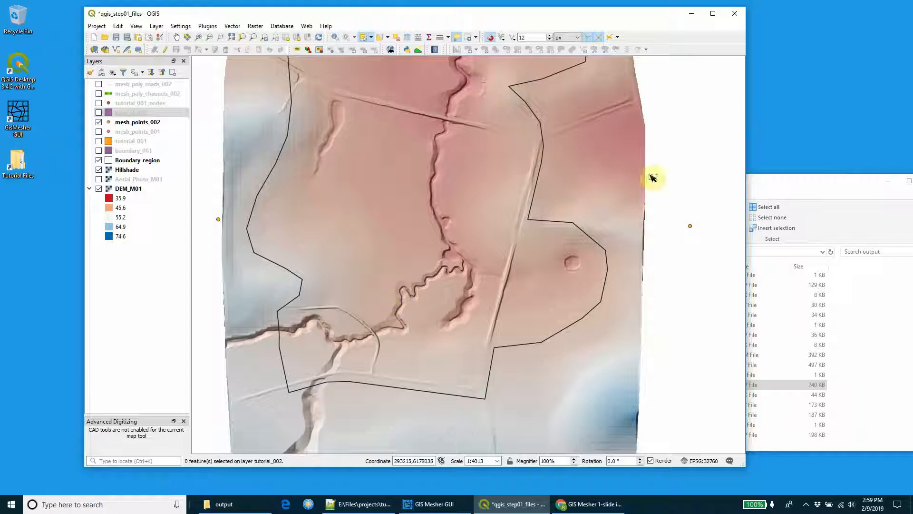
click(777, 185)
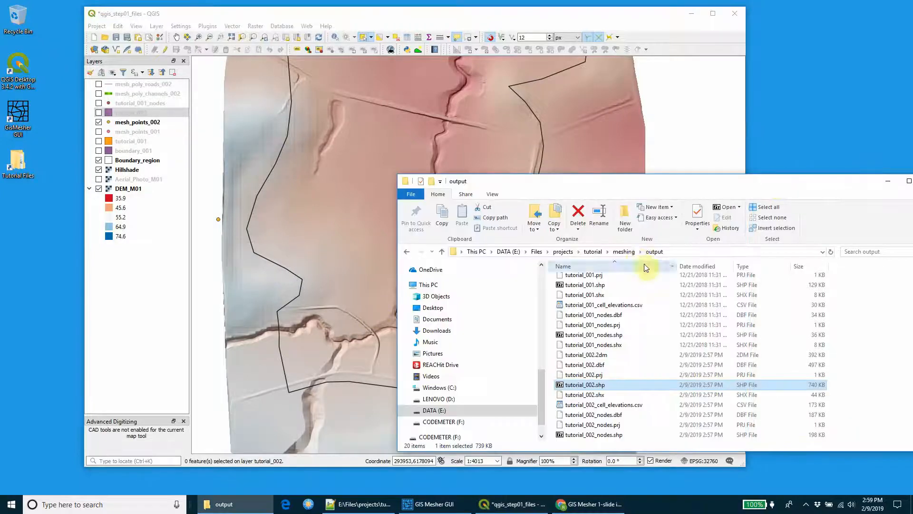
click(633, 252)
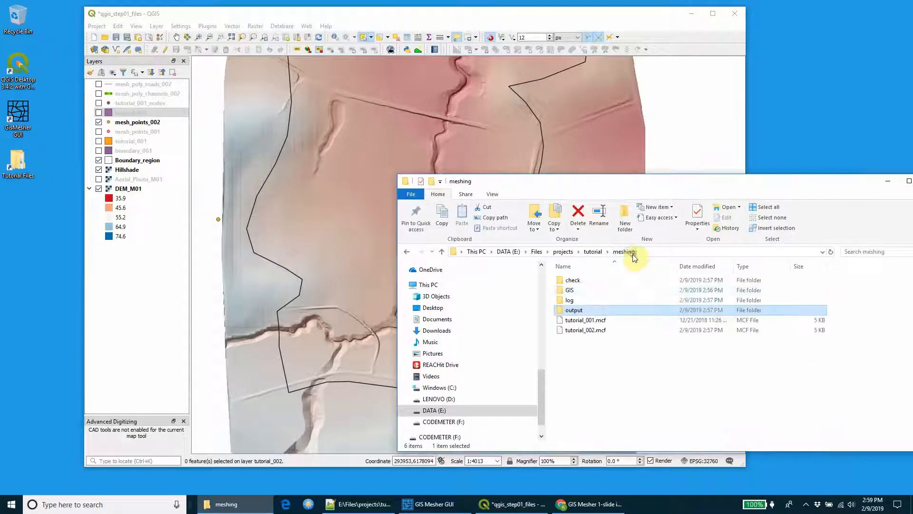
double_click(594, 288)
scroll(625, 361, down, 3)
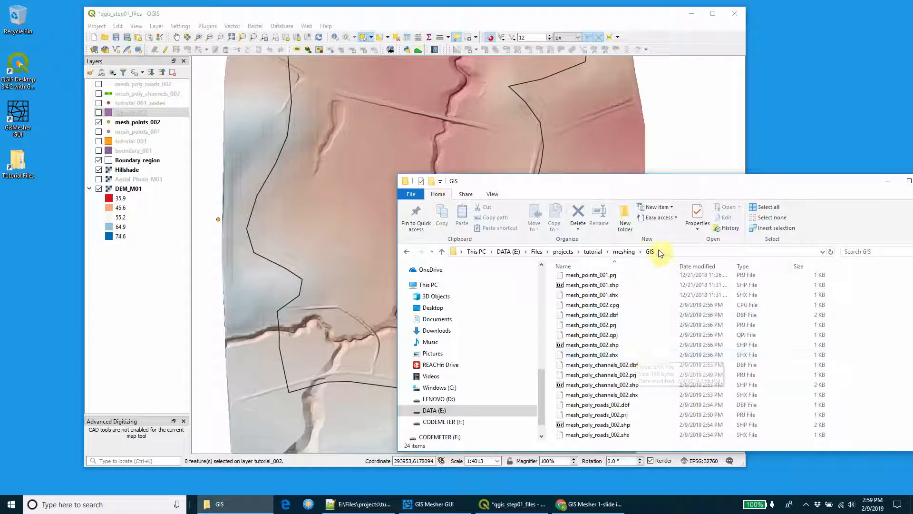
Open the tutorial\files\step02 folder and copy all the mesh_poly_channels_002B and mesh_poly_roads_002B files.
click(625, 251)
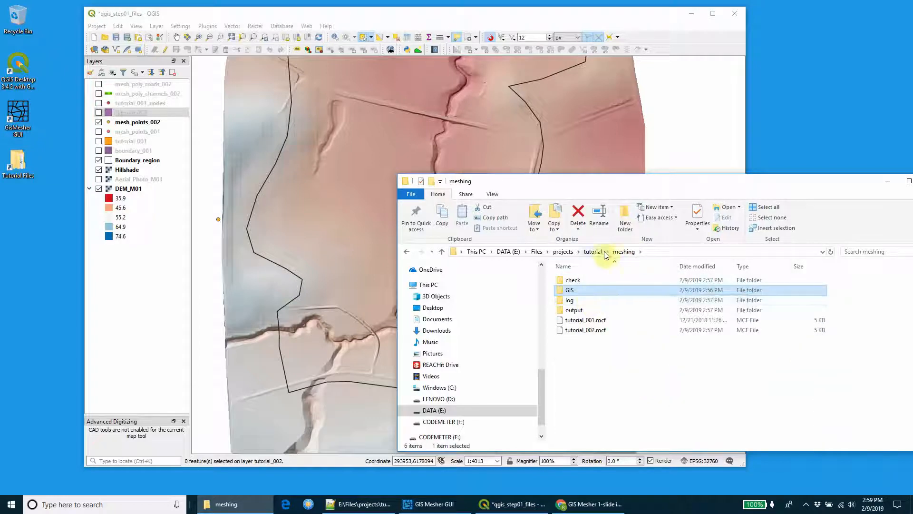
click(594, 251)
double_click(585, 302)
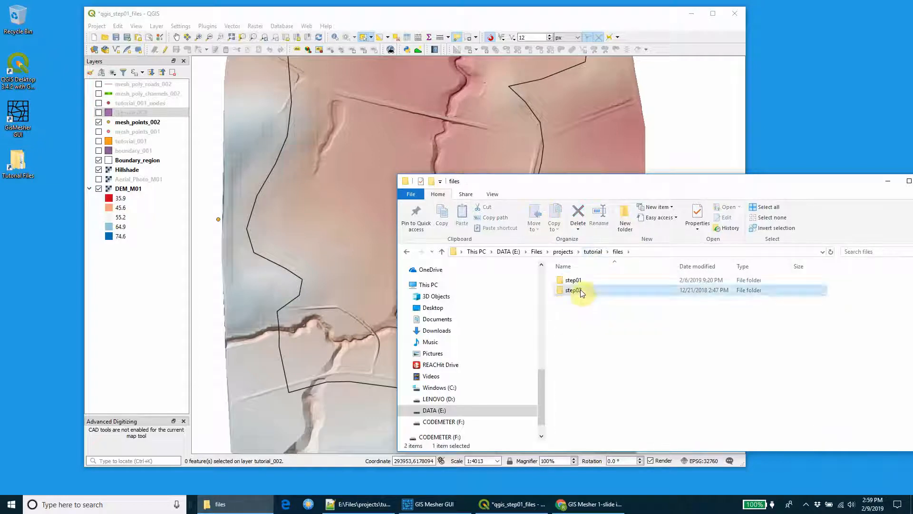
double_click(577, 289)
click(595, 280)
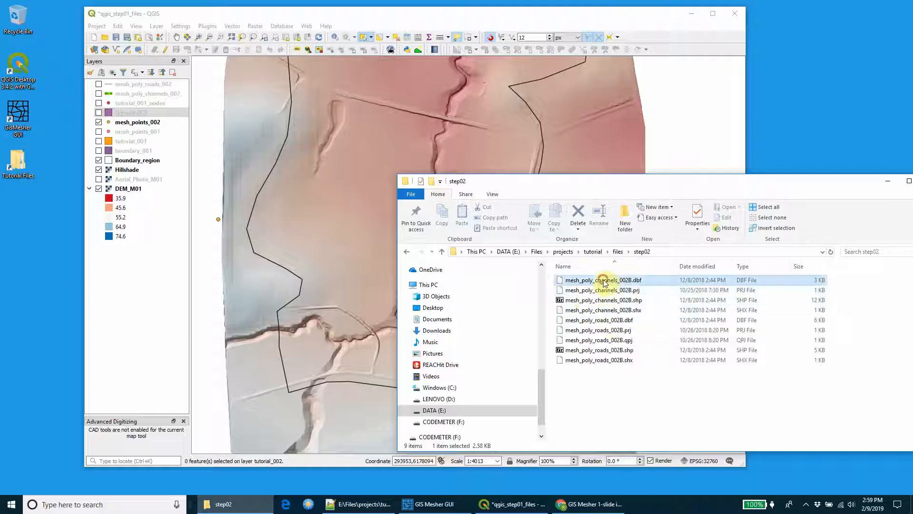
shift+click(603, 361)
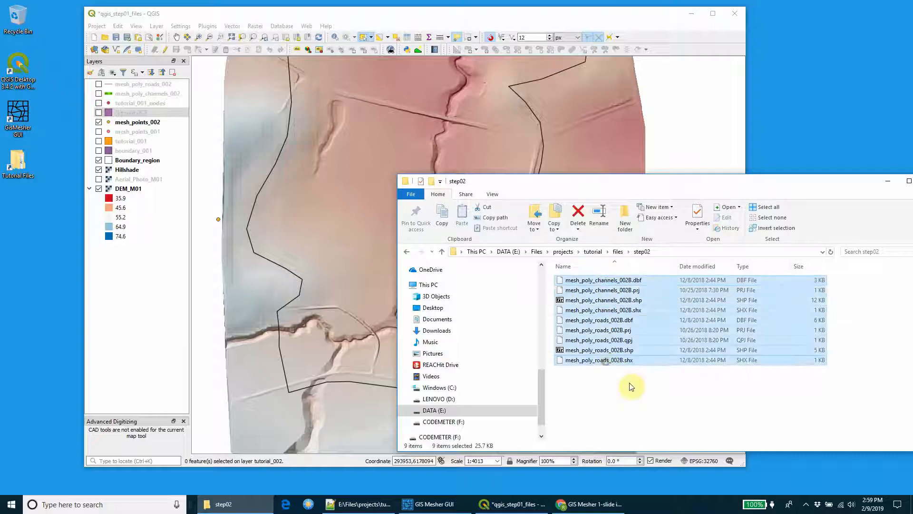
Paste the copied 002B files into the tutorial\meshing\GIS folder.
click(617, 252)
click(593, 253)
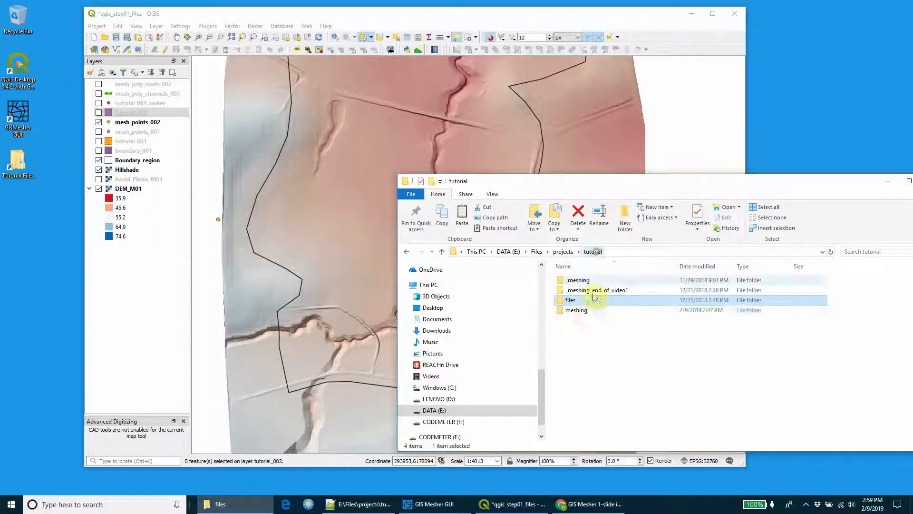
double_click(583, 312)
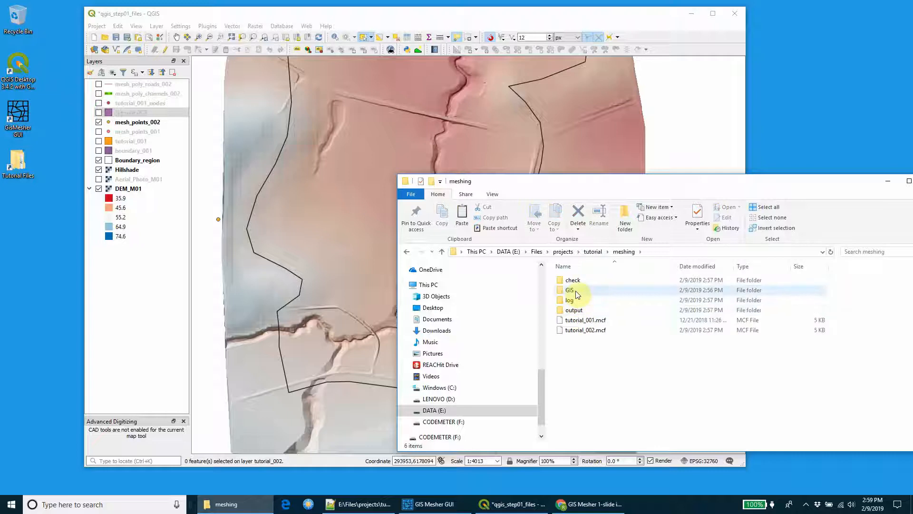
double_click(578, 291)
key(ctrl+v)
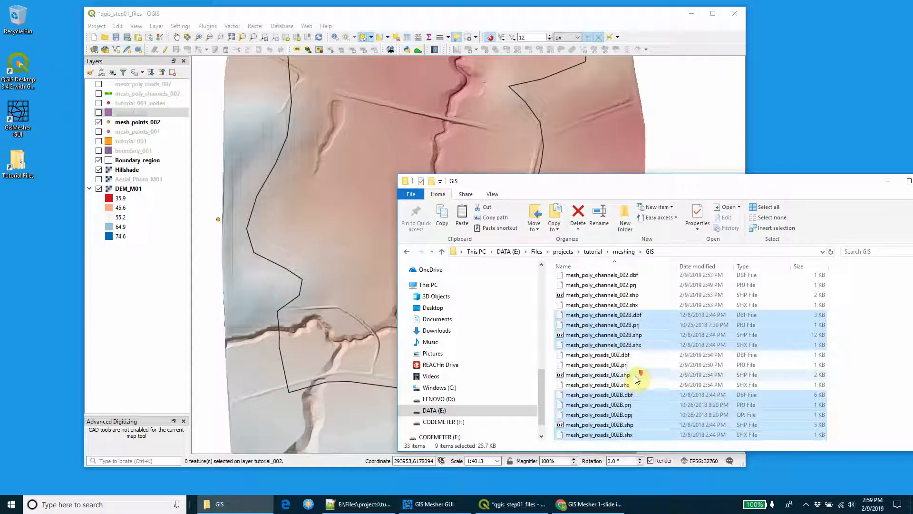
Add the pasted 002B files to the QGIS map, including mesh_poly_channels_002B.shp and mesh_poly_roads_002B.shp individually.
drag(623, 335, 236, 139)
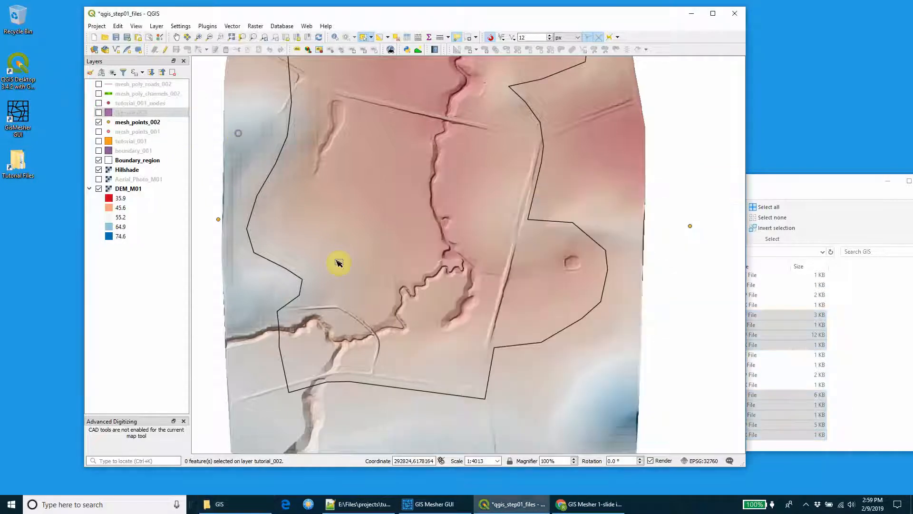
click(815, 178)
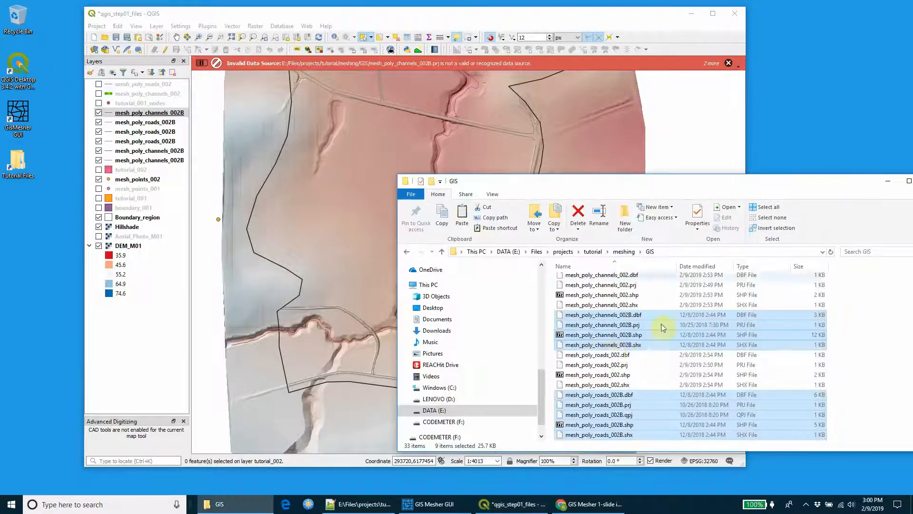
click(614, 335)
drag(614, 335, 285, 265)
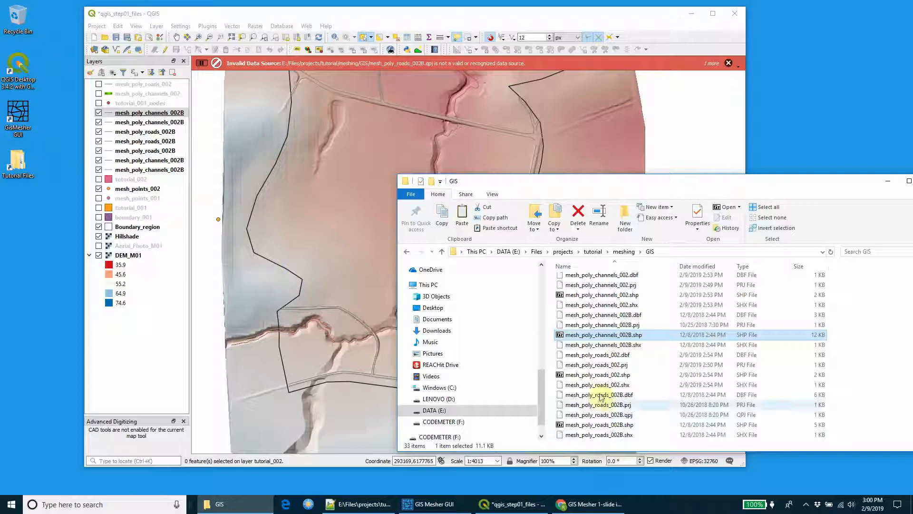
drag(612, 428, 272, 223)
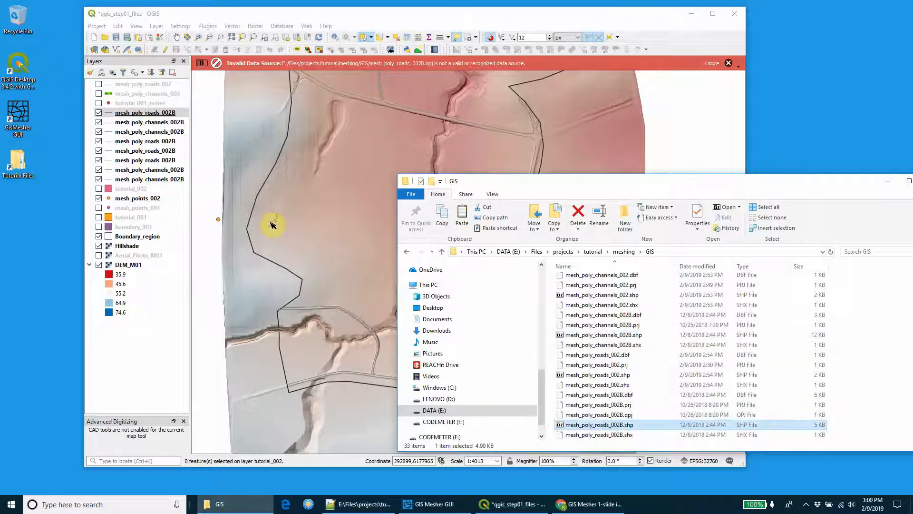
Remove the six duplicate 002B layers, keeping one mesh_poly_roads_002B and one mesh_poly_channels_002B layer.
click(158, 133)
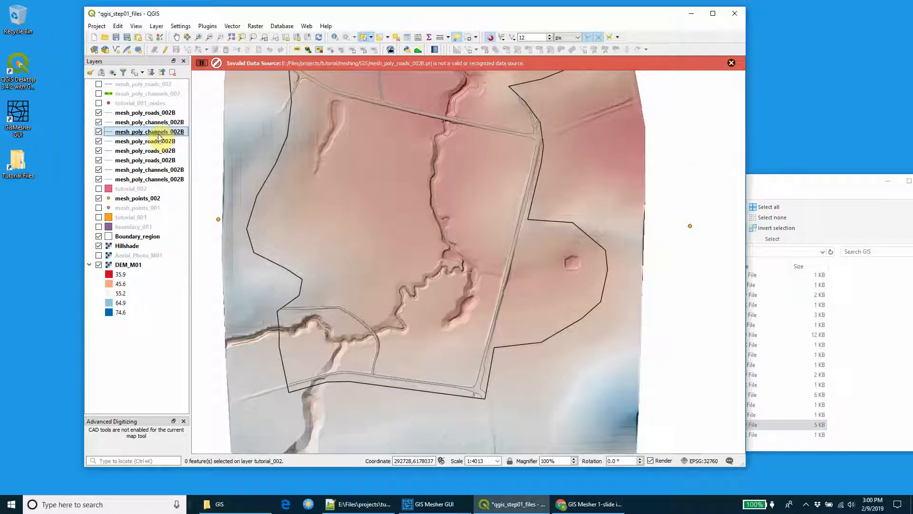
shift+click(157, 181)
right_click(157, 181)
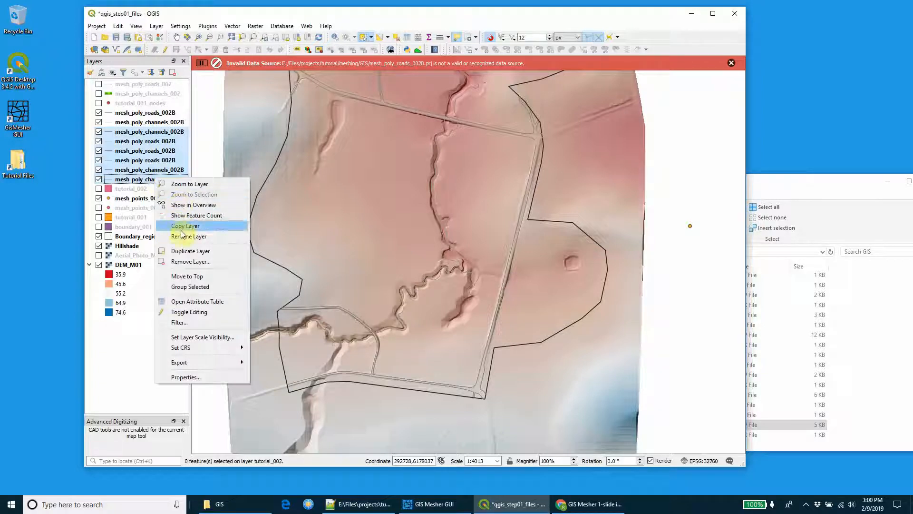
click(189, 262)
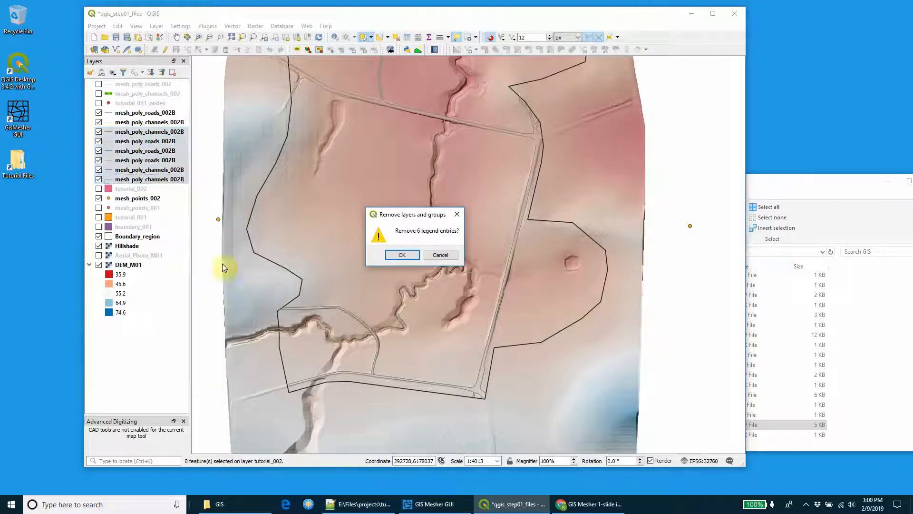
click(410, 256)
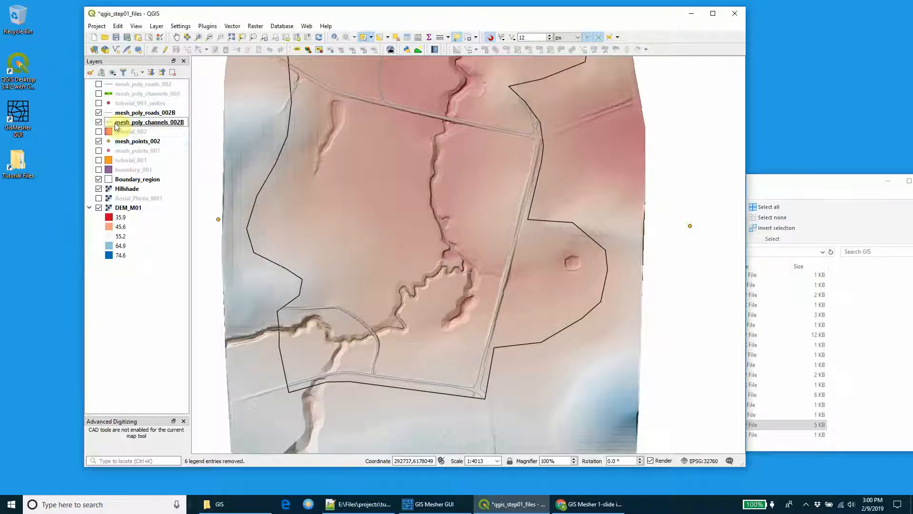
Style the mesh_poly_channels_002B layer with the Bridleway line symbol.
click(129, 114)
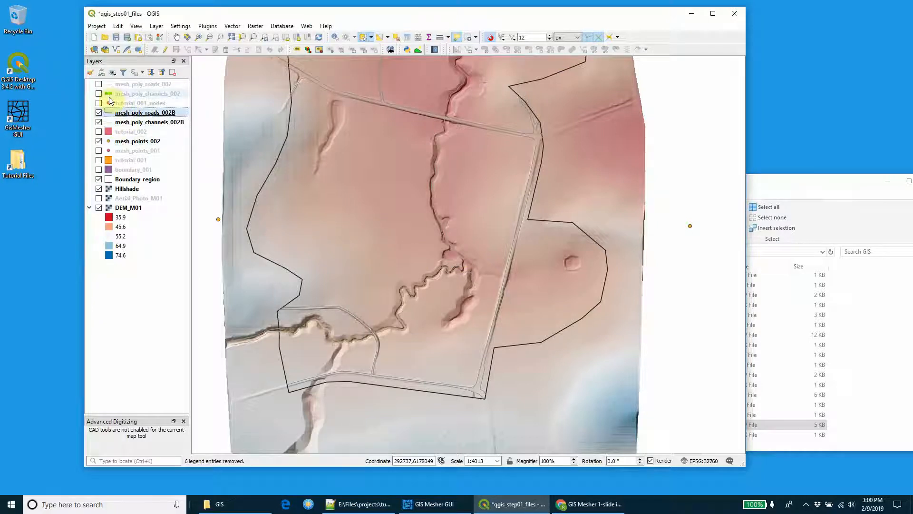
click(110, 124)
double_click(111, 122)
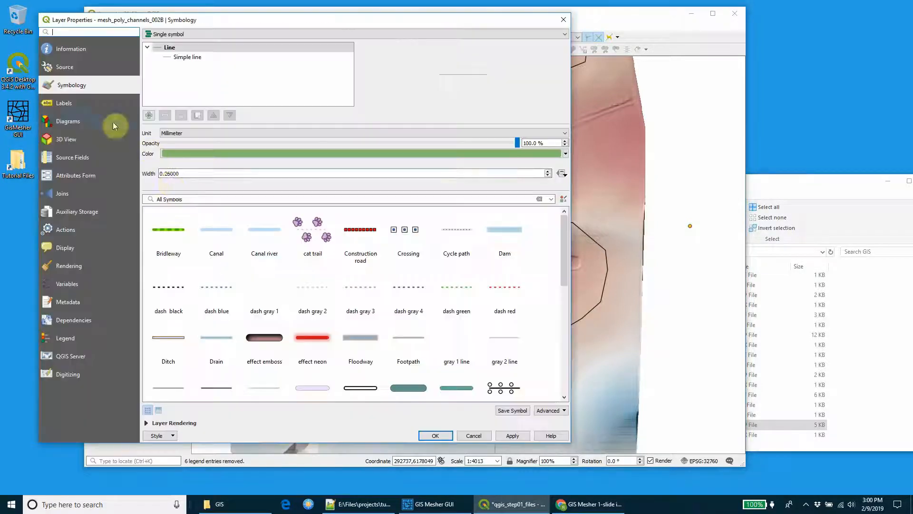
click(167, 224)
click(435, 436)
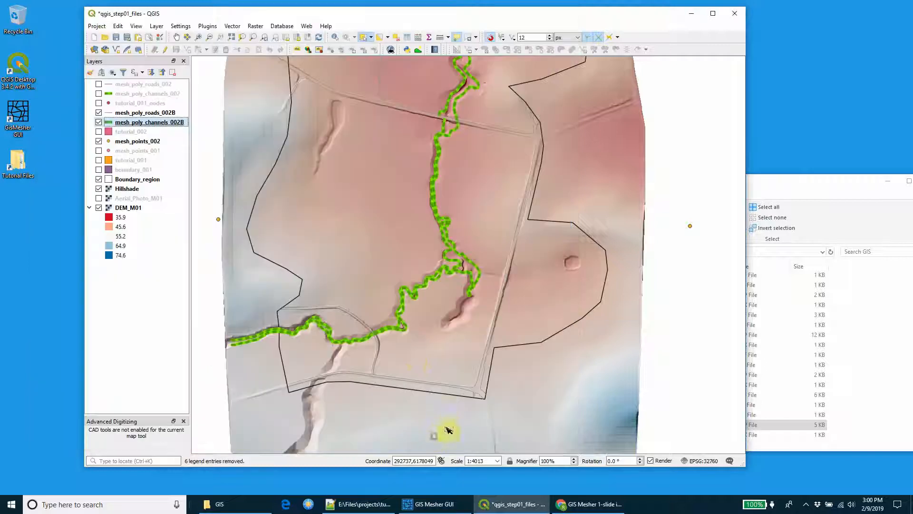
Style the mesh_poly_roads_002B layer with the Construction road line symbol.
click(110, 116)
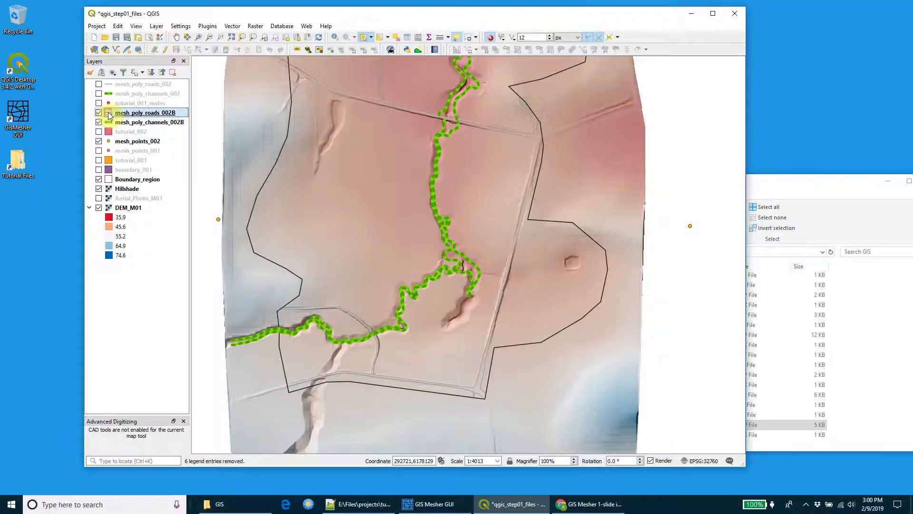
double_click(109, 116)
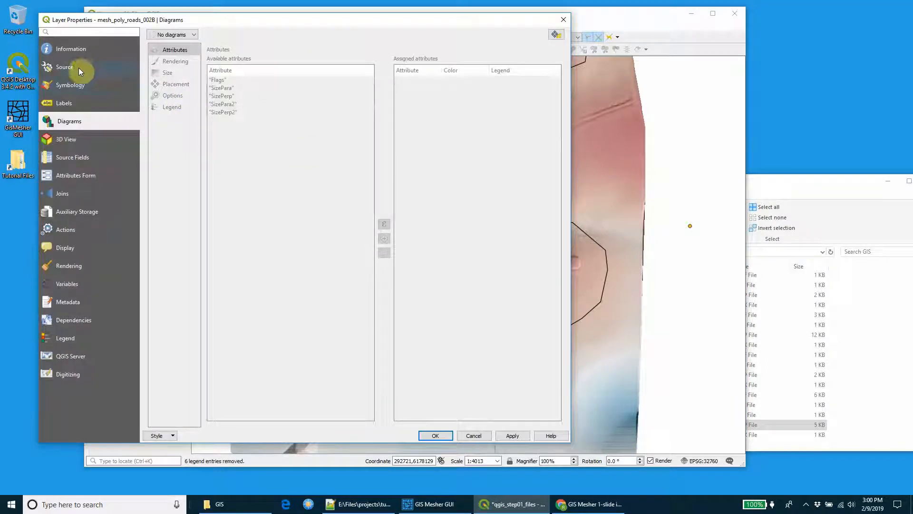
click(73, 82)
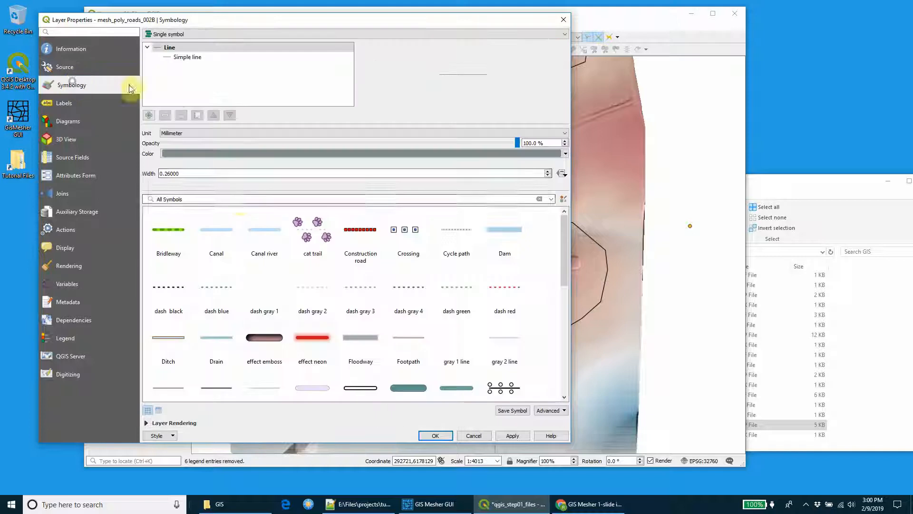
click(352, 237)
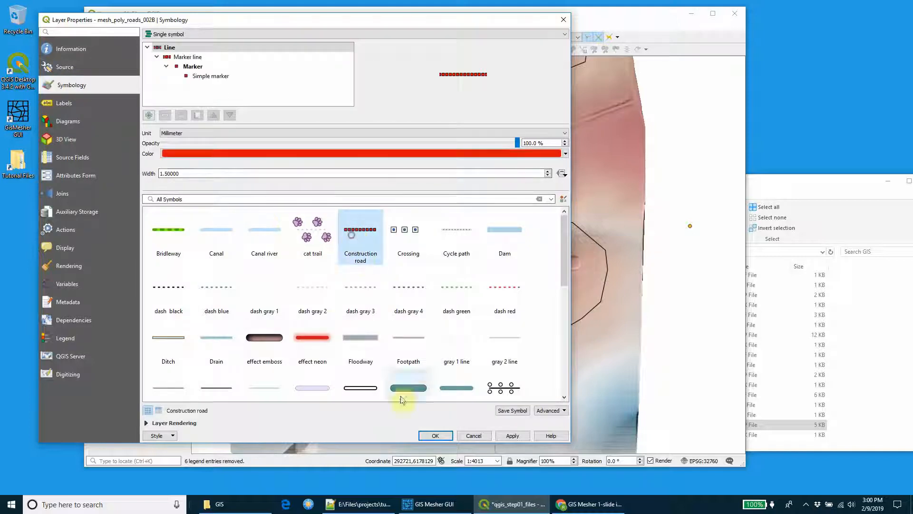
click(436, 435)
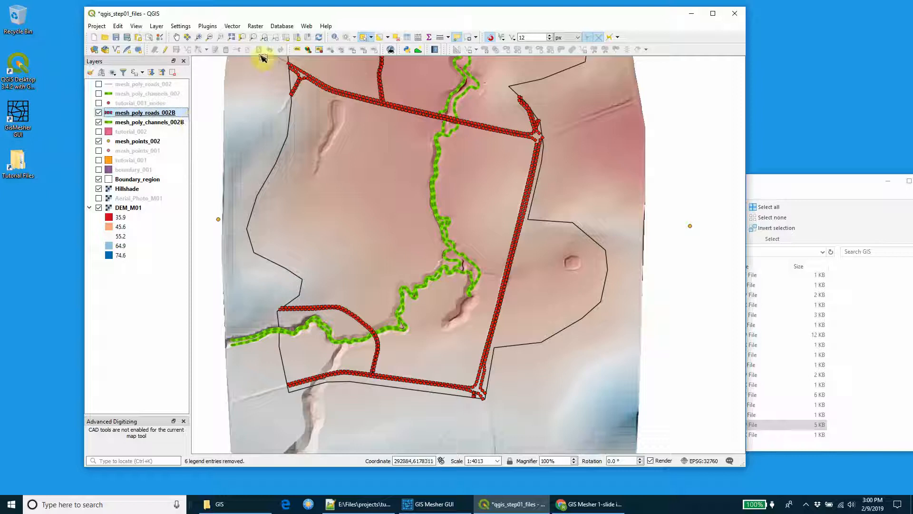
Examine how the channel lines end at the edge lines of the northern road crossing.
scroll(462, 143, up, 2)
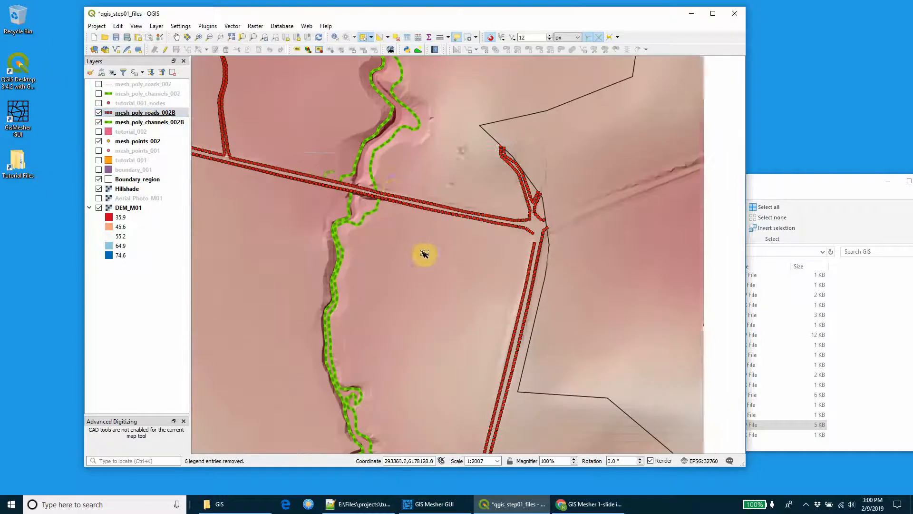
scroll(393, 190, up, 2)
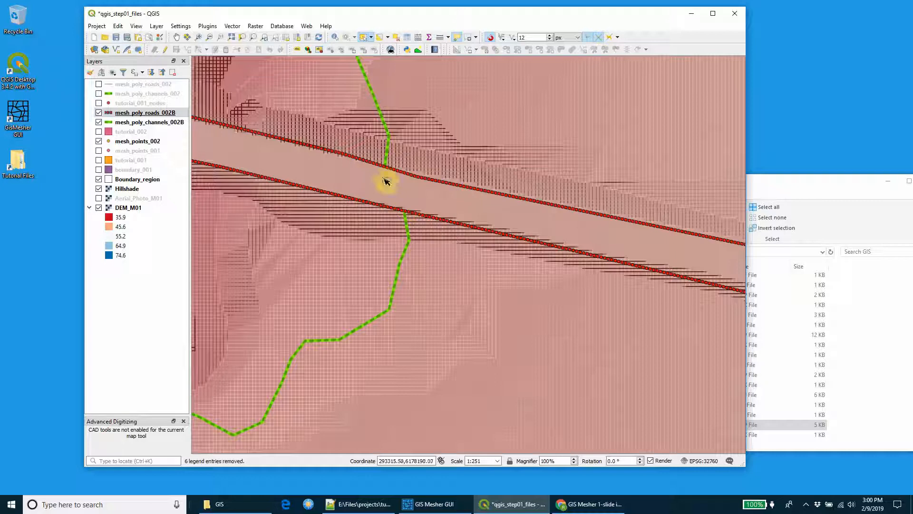
scroll(389, 164, down, 2)
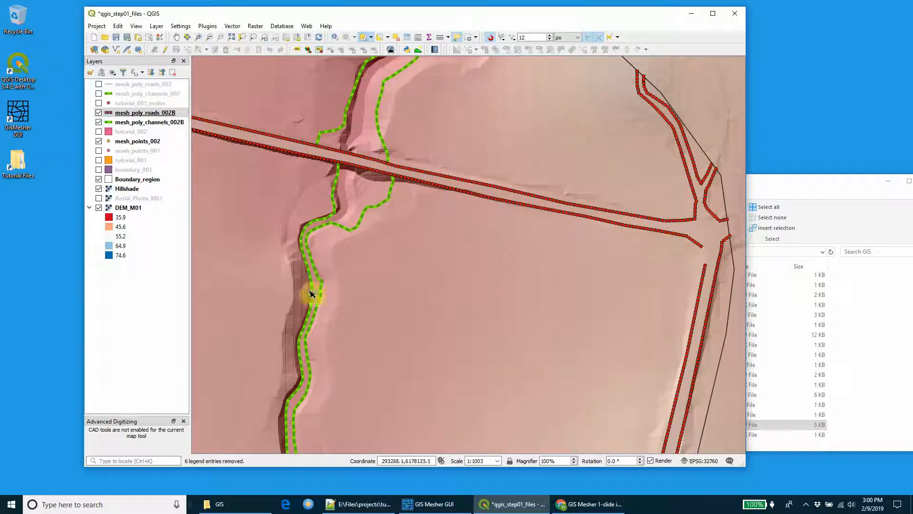
scroll(340, 319, down, 1)
drag(352, 267, 555, 301)
scroll(552, 369, down, 1)
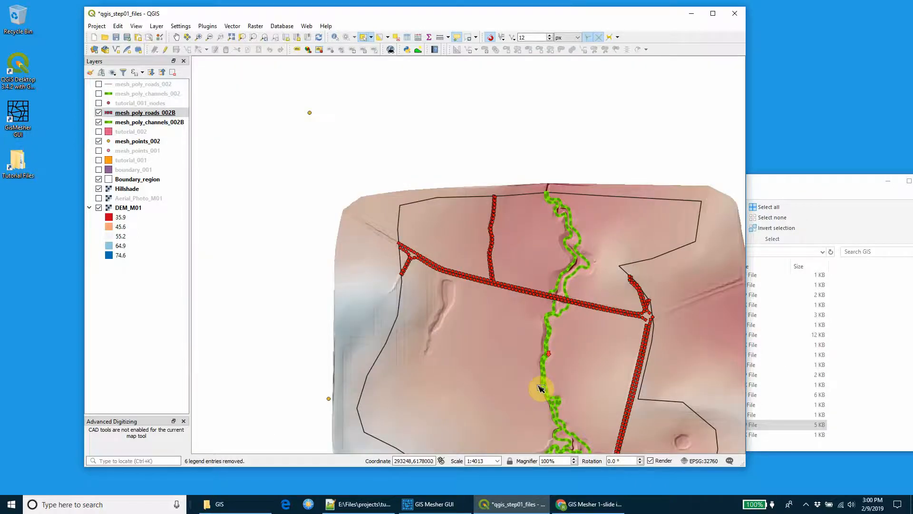
Examine the channel lines along the southern meanders and where they meet the curved road in the southwest.
drag(542, 402, 446, 208)
scroll(458, 248, up, 1)
scroll(459, 248, up, 1)
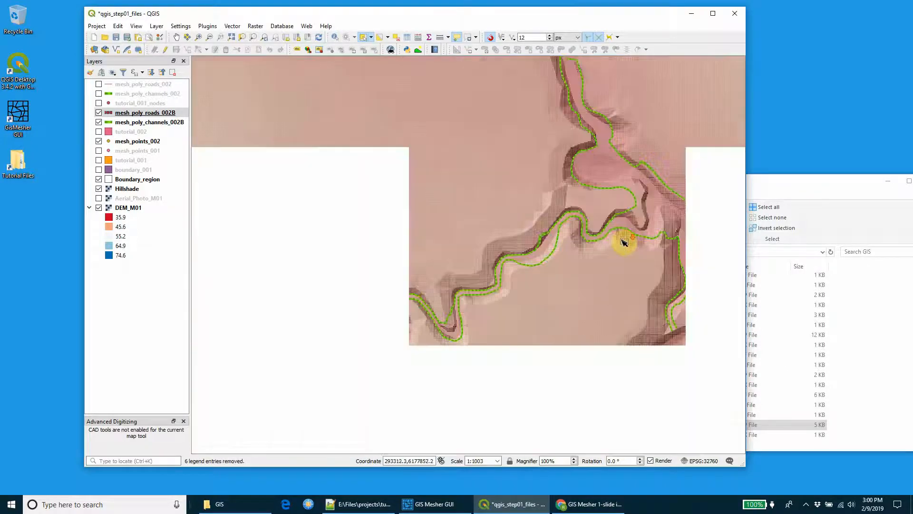
drag(624, 243, 422, 231)
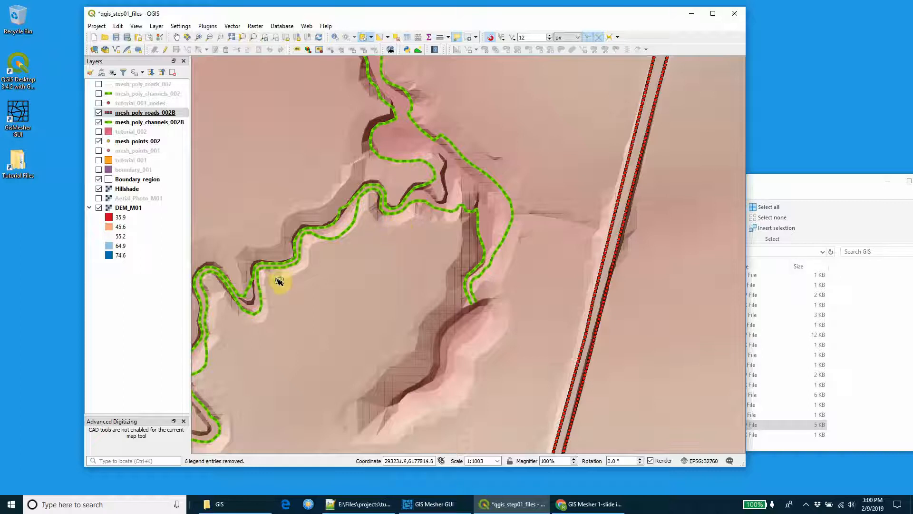
drag(307, 265, 510, 153)
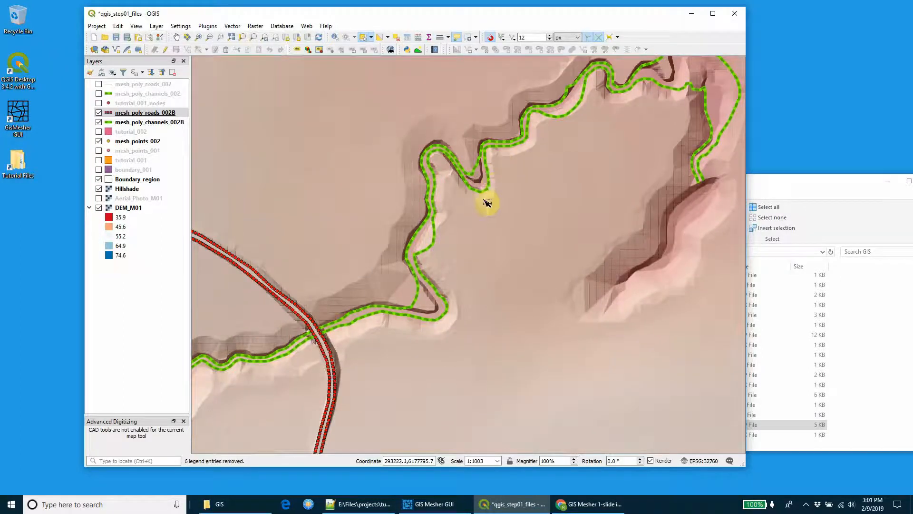
scroll(485, 200, down, 1)
scroll(473, 230, up, 2)
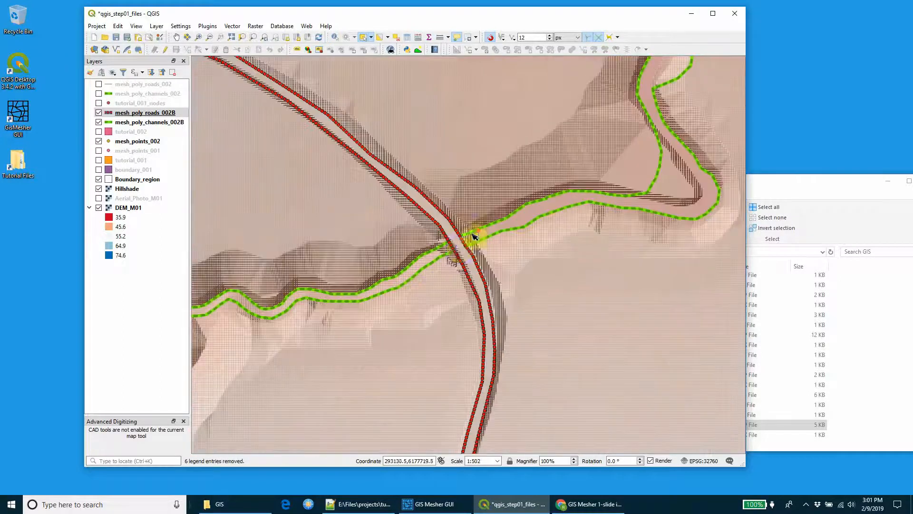
Inspect the channel and curved road crossing and review the mesh size attributes of the mesh_poly_channels_002B layer.
scroll(466, 247, up, 1)
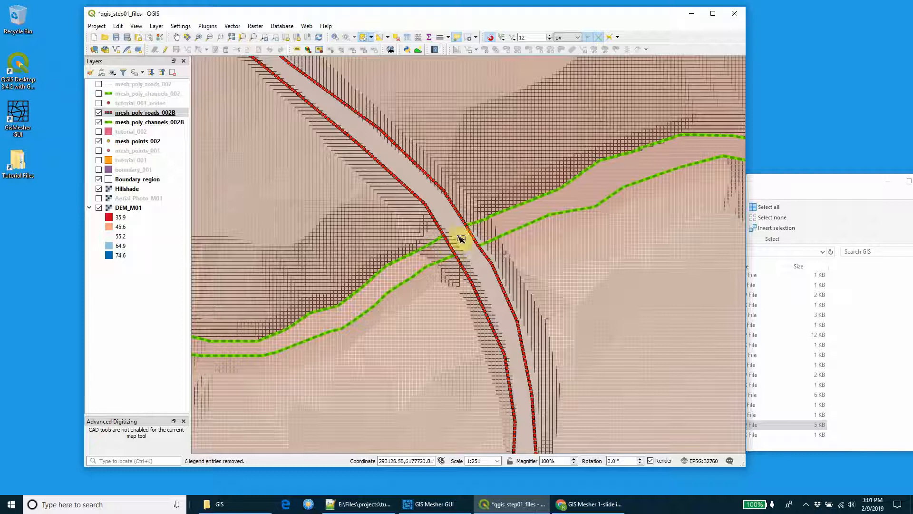
scroll(473, 257, down, 1)
scroll(477, 264, down, 1)
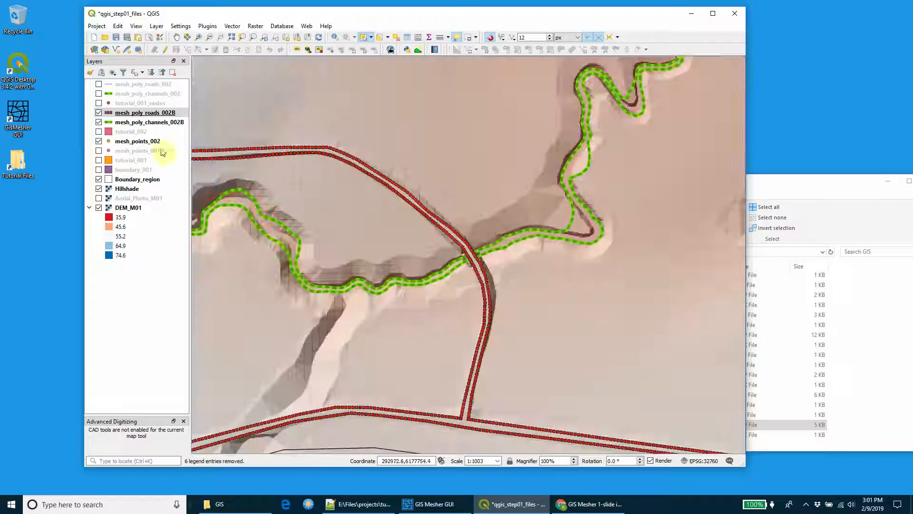
right_click(126, 121)
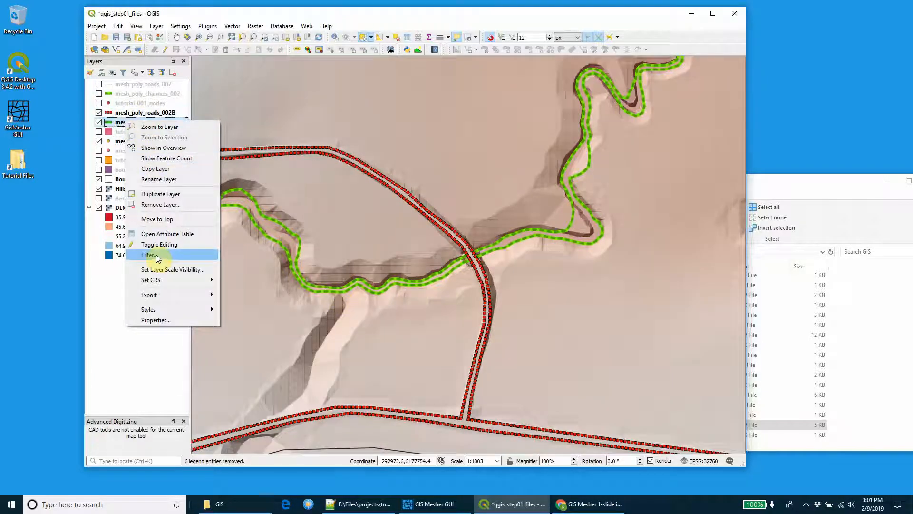
click(162, 234)
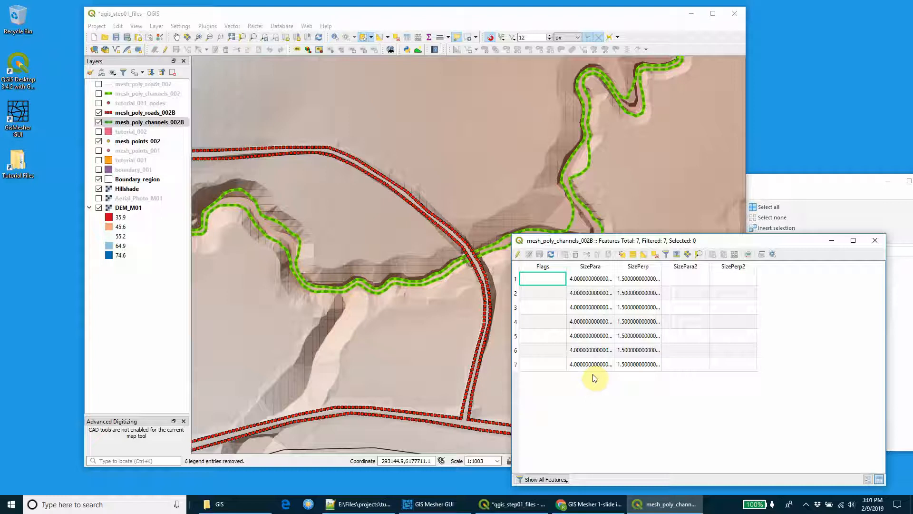
click(877, 240)
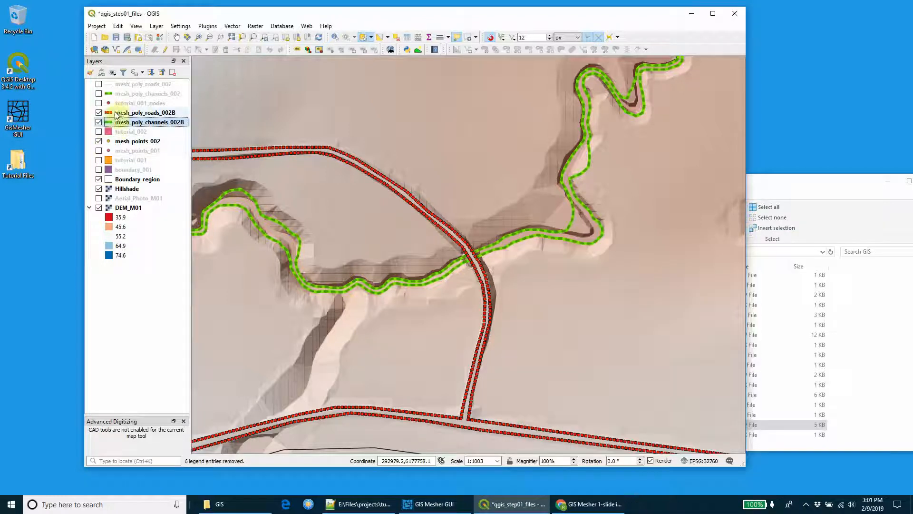
Review the attribute table of the mesh_poly_roads_002B layer.
right_click(119, 113)
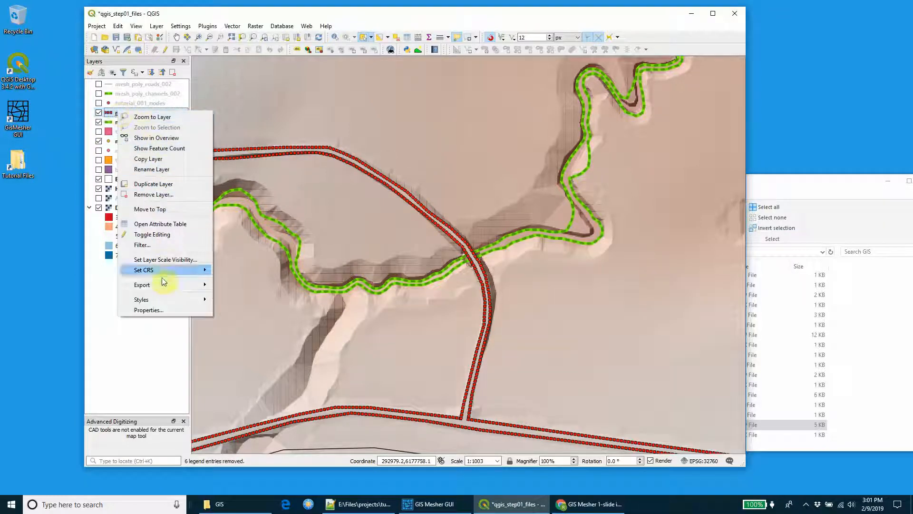
click(159, 224)
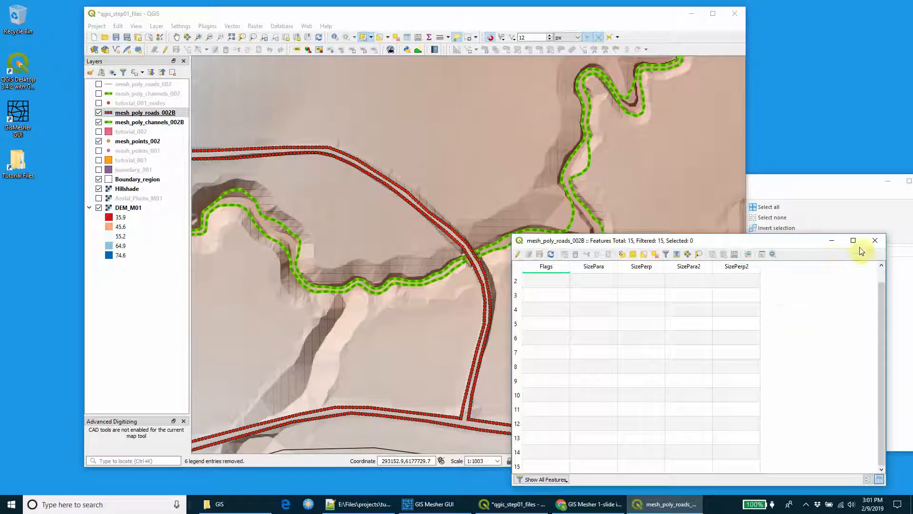
click(875, 240)
Hide the mesh_poly_roads_002B and mesh_poly_channels_002B layers.
scroll(614, 205, down, 1)
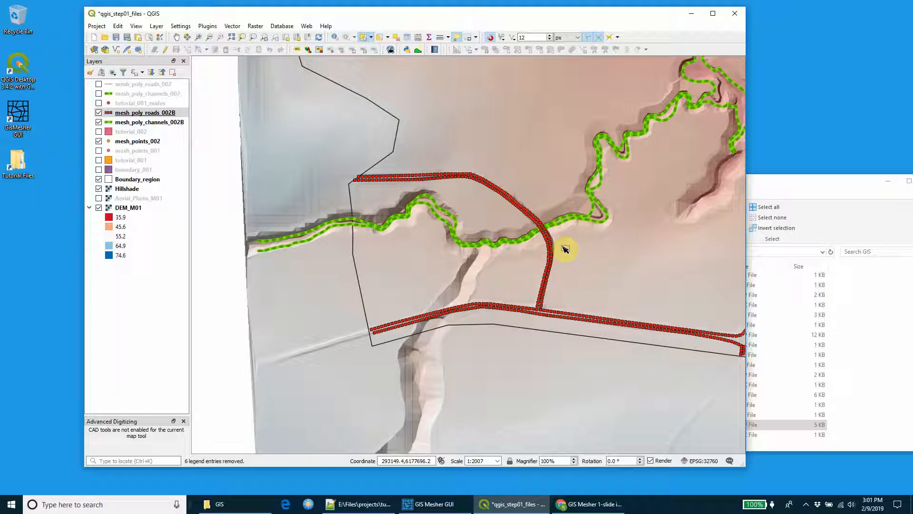
scroll(473, 273, down, 2)
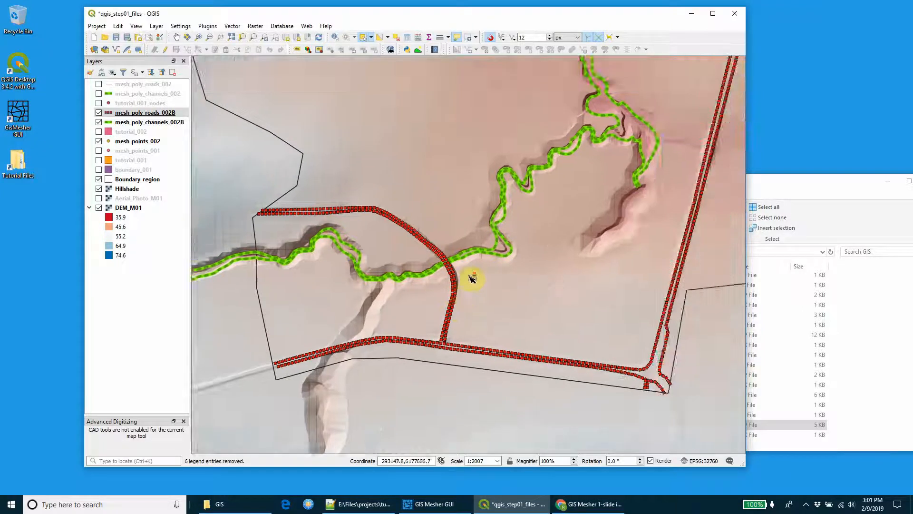
click(99, 112)
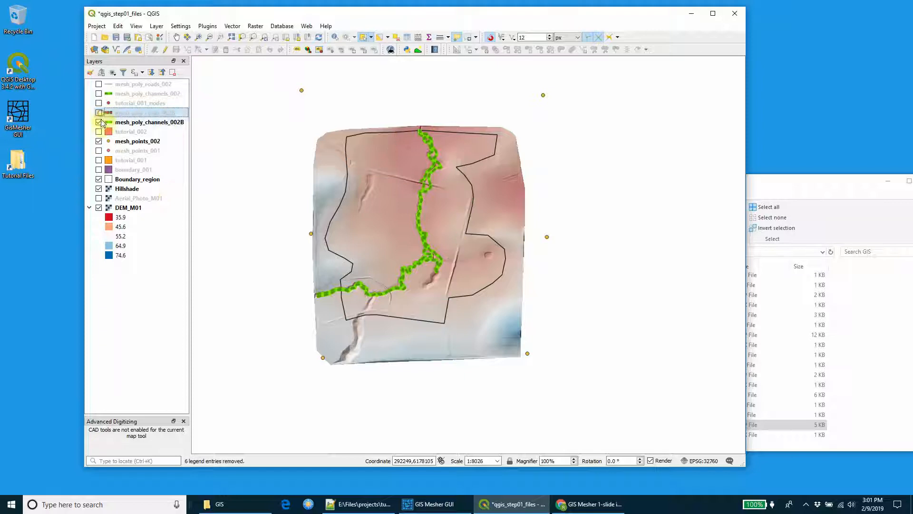
click(98, 121)
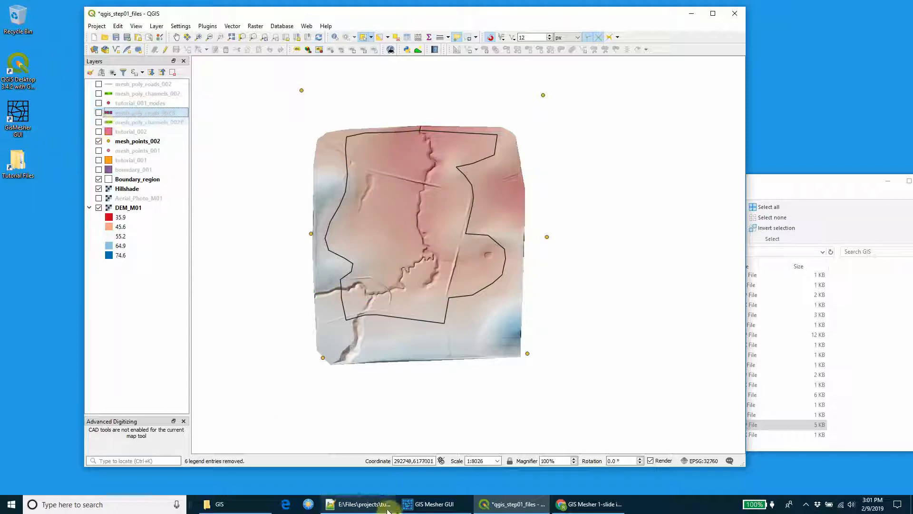
In Notepad++, point the mesh polyline commands of tutorial_002.mcf to mesh_poly_roads_002B.shp and mesh_poly_channels_002B.shp, and save the file.
click(406, 505)
click(365, 505)
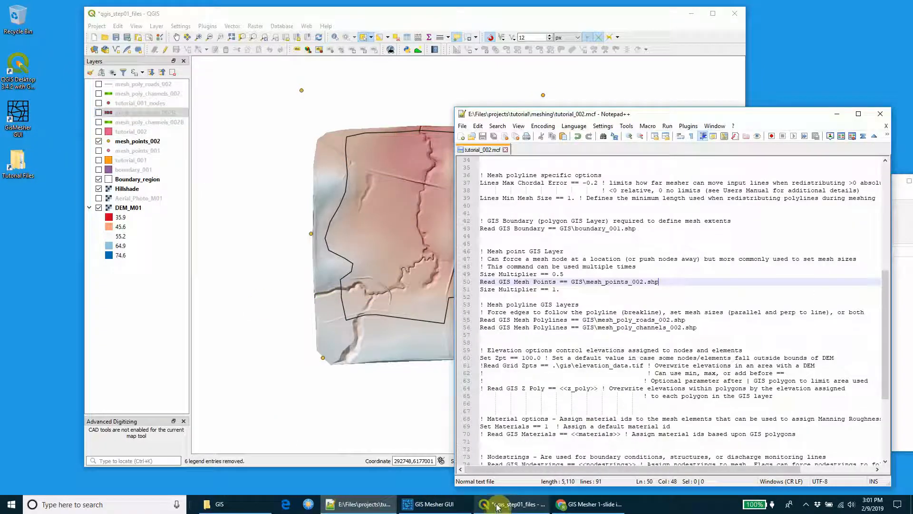
scroll(632, 305, down, 1)
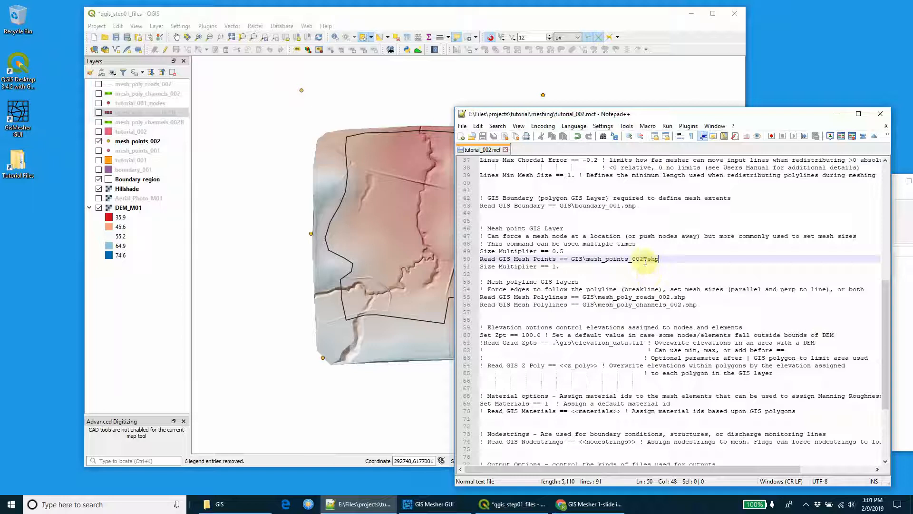
click(670, 297)
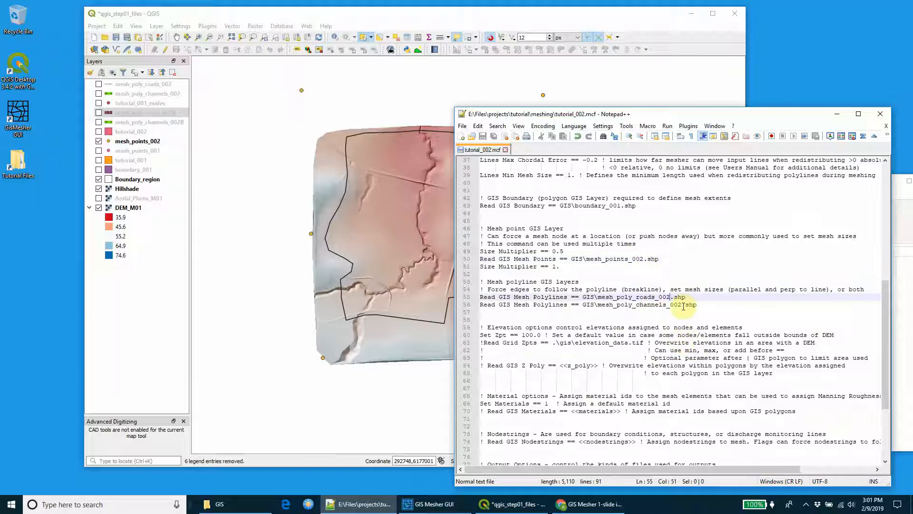
click(683, 305)
text(B)
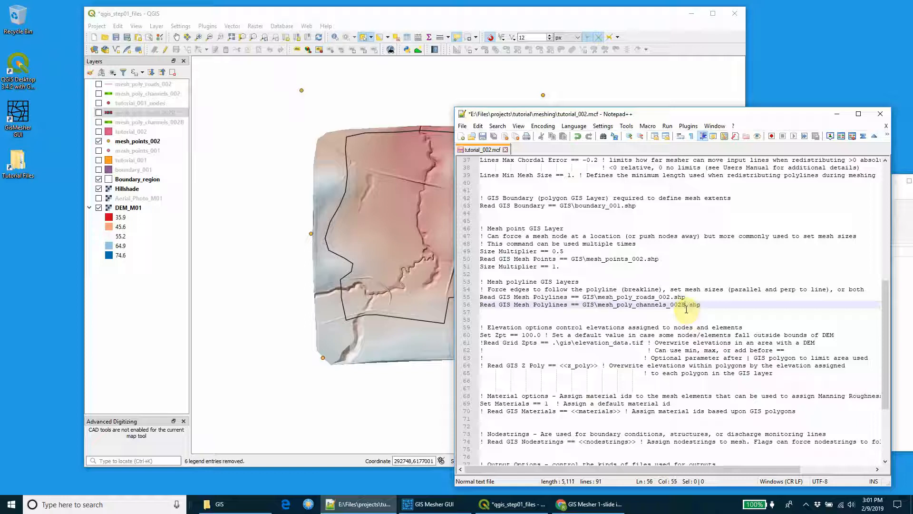
click(672, 297)
text(B)
key(ctrl+s)
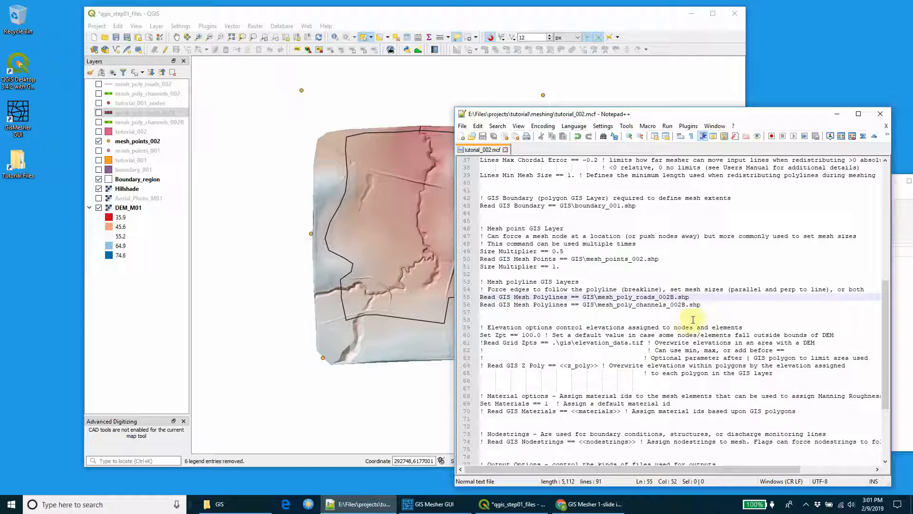
Switch to GIS Mesher GUI, run tutorial_002.mcf, and move the QGIS window clear of the run output.
click(429, 505)
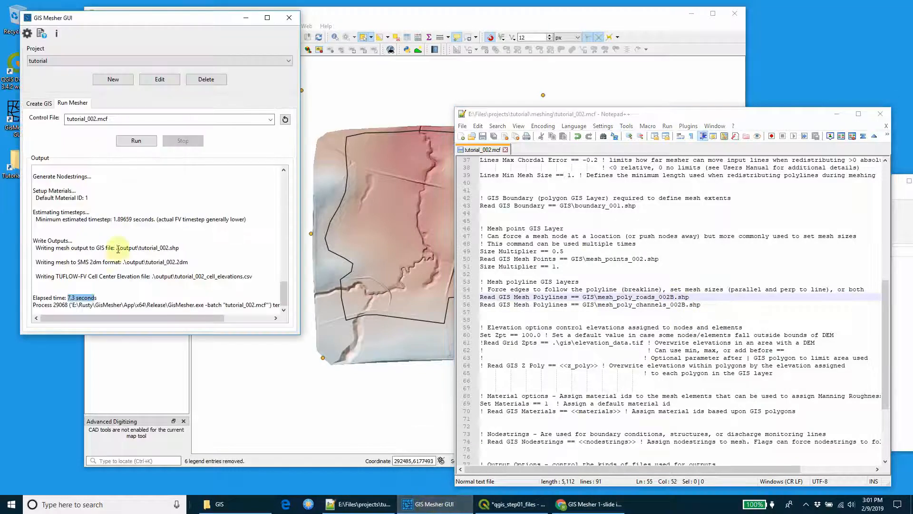
click(136, 140)
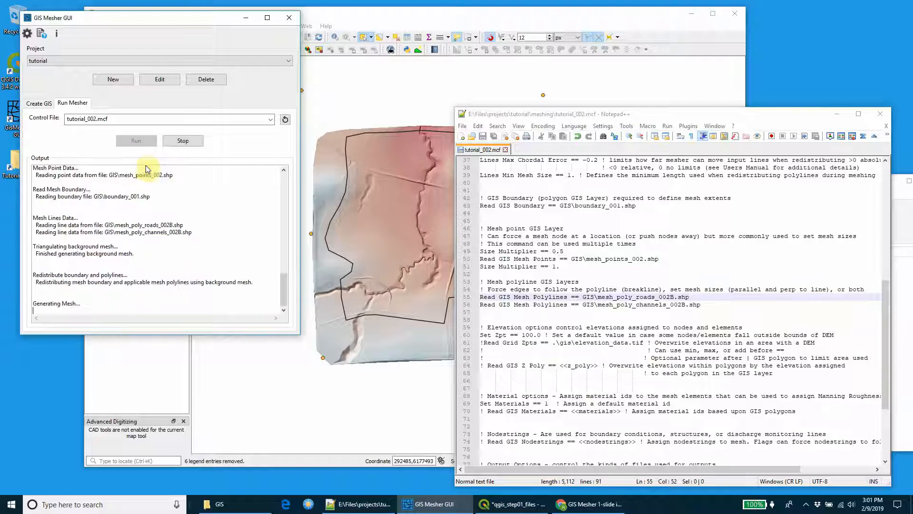
click(338, 14)
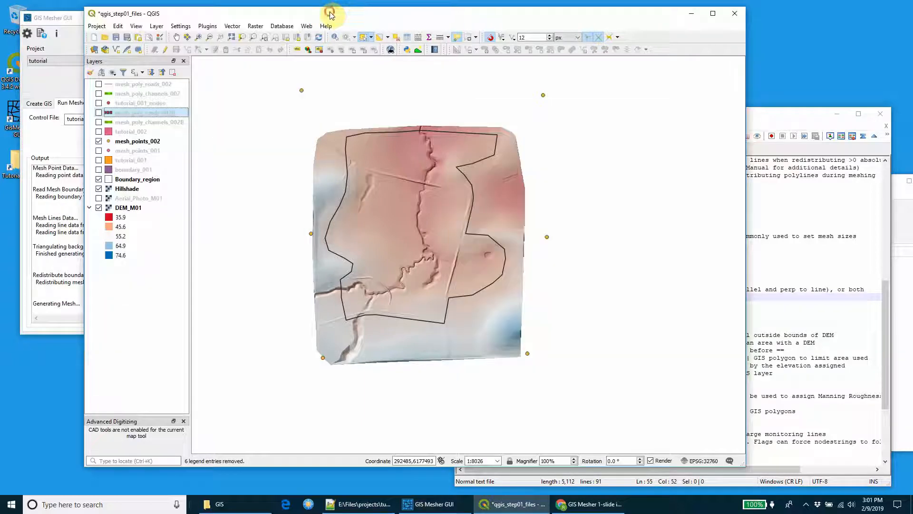
drag(330, 14, 456, 18)
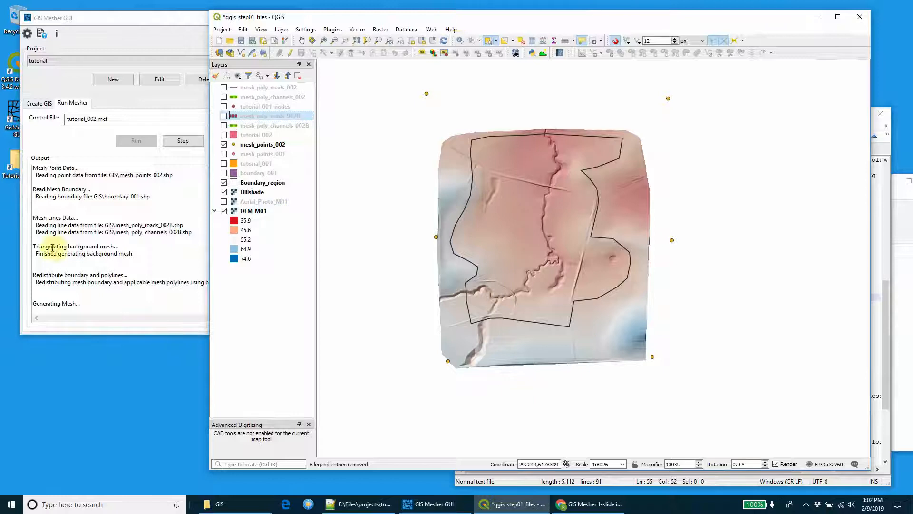
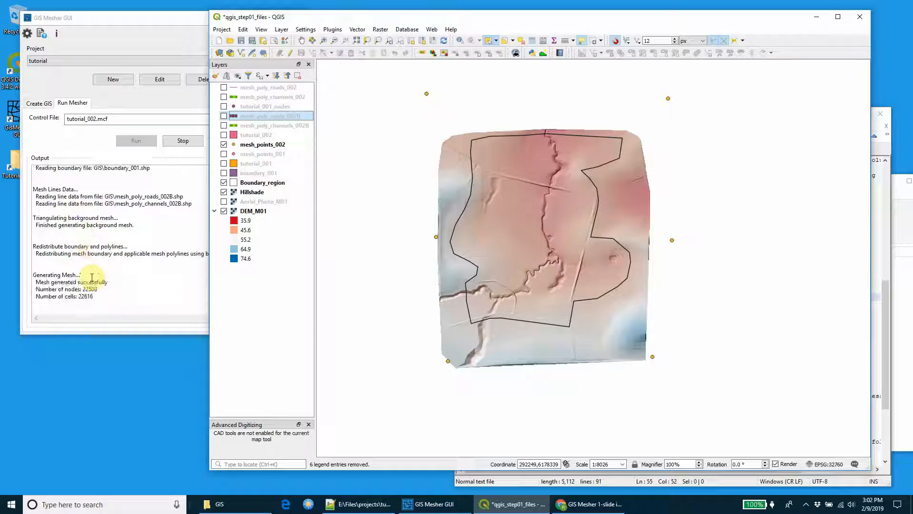
Bring the mesher's pending error dialog forward and move it so it can be read beside the run output.
click(128, 246)
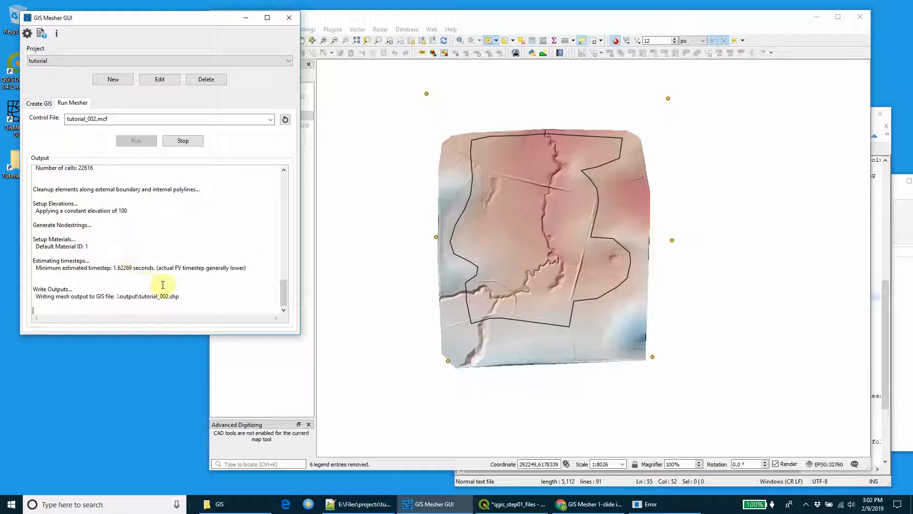
click(647, 504)
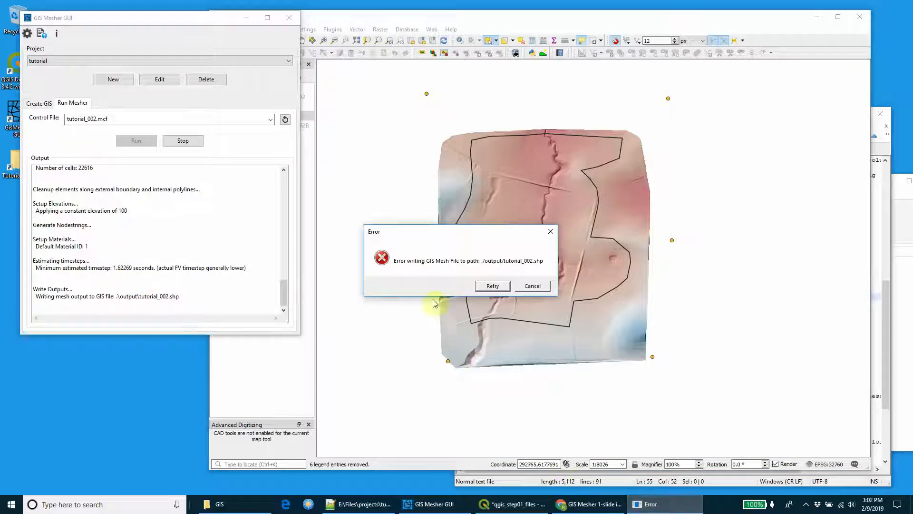
drag(431, 237, 405, 137)
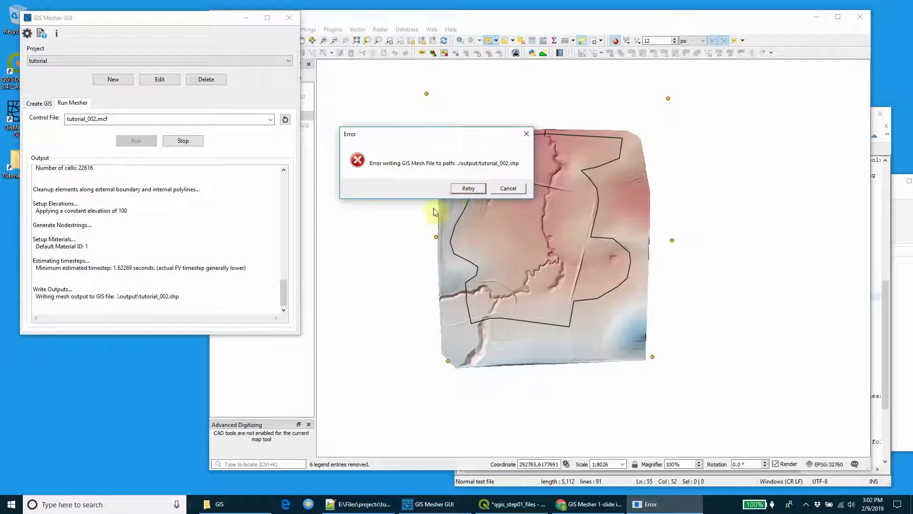
Remove the old tutorial_002 mesh layer from the QGIS project.
click(380, 23)
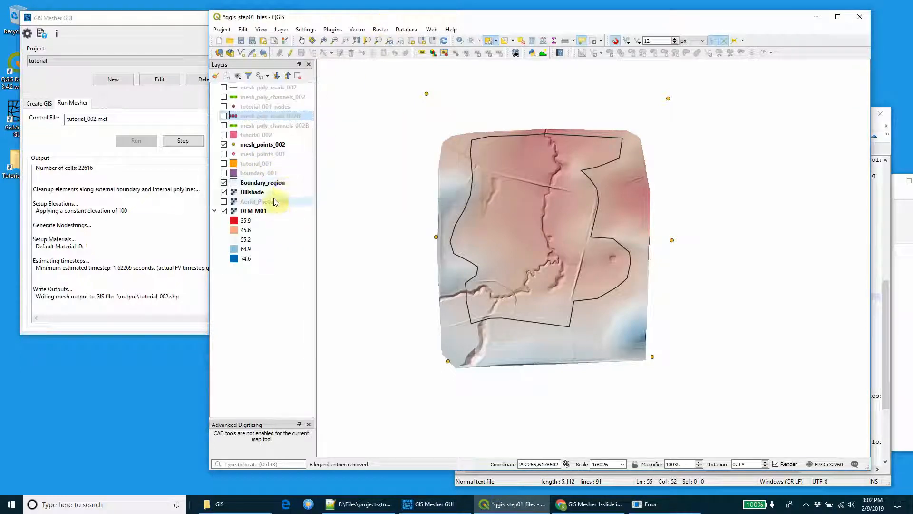
right_click(253, 135)
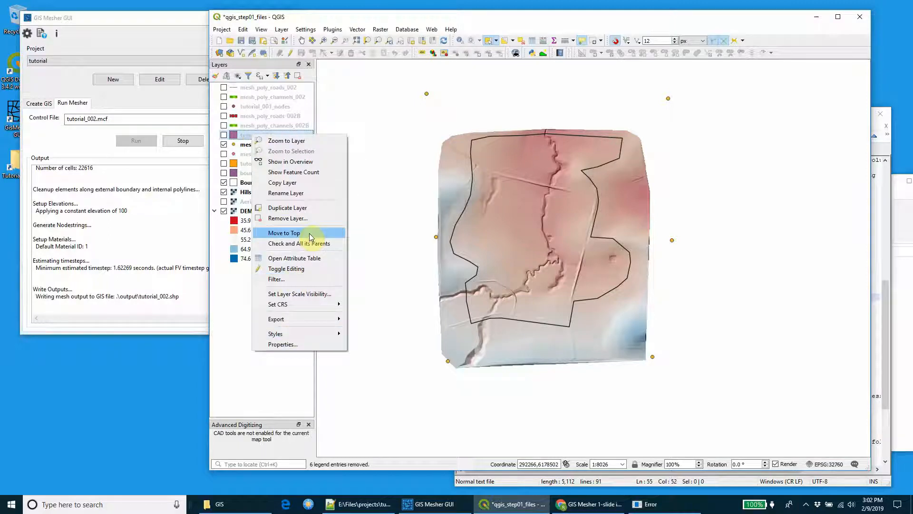
click(308, 218)
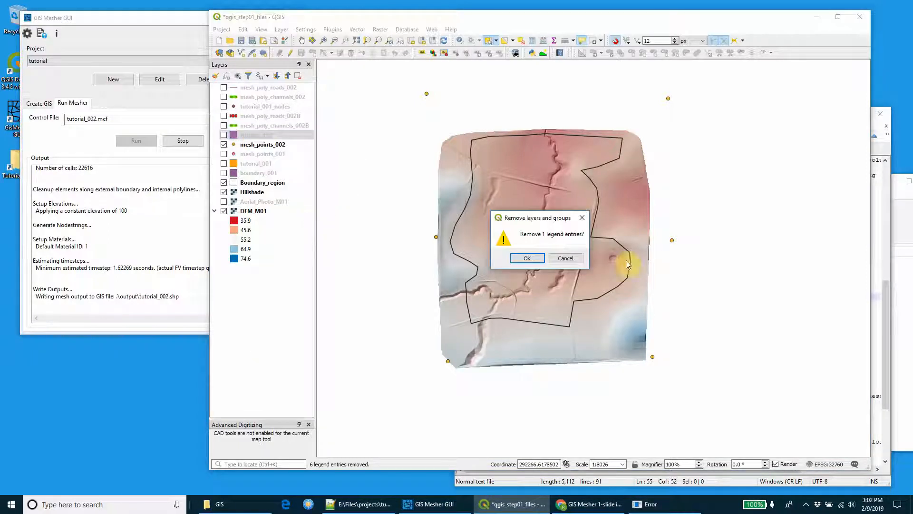
click(527, 258)
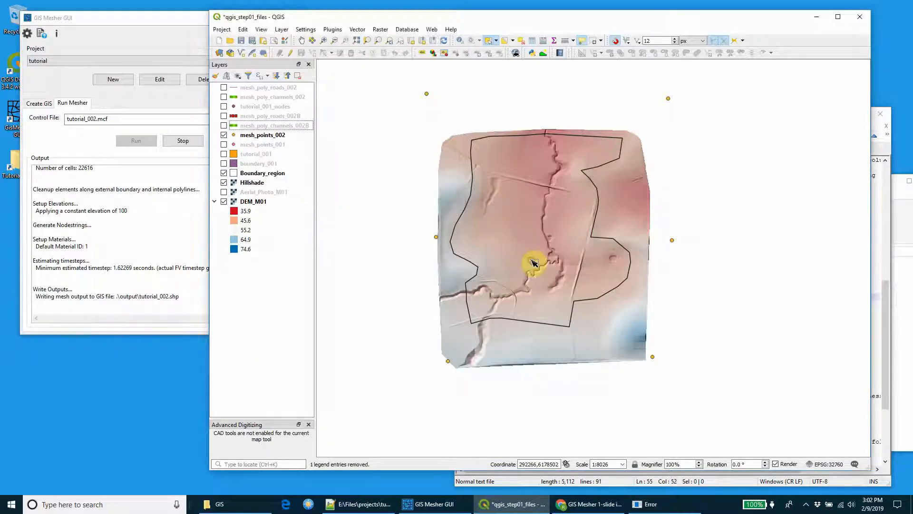
Minimize QGIS, retry writing the tutorial_002.shp mesh file, and review the end of the mesher output.
click(816, 21)
click(468, 189)
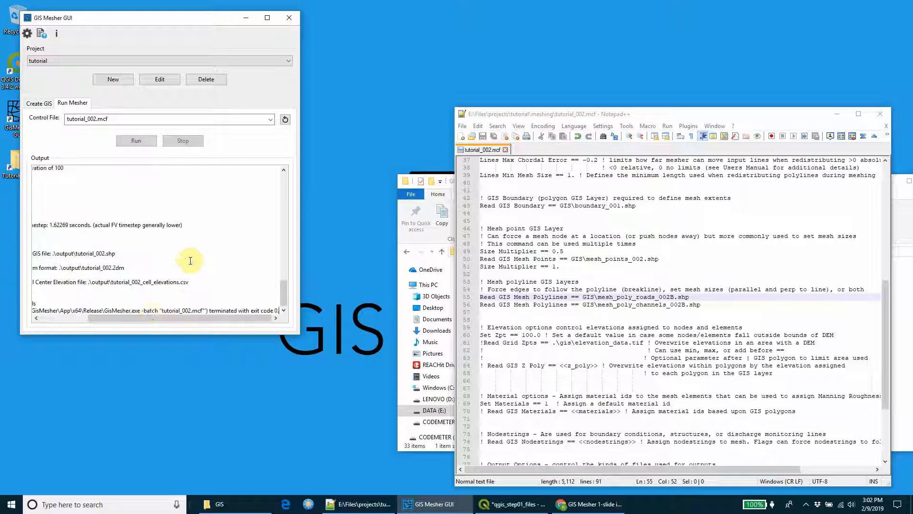
drag(151, 316, 103, 317)
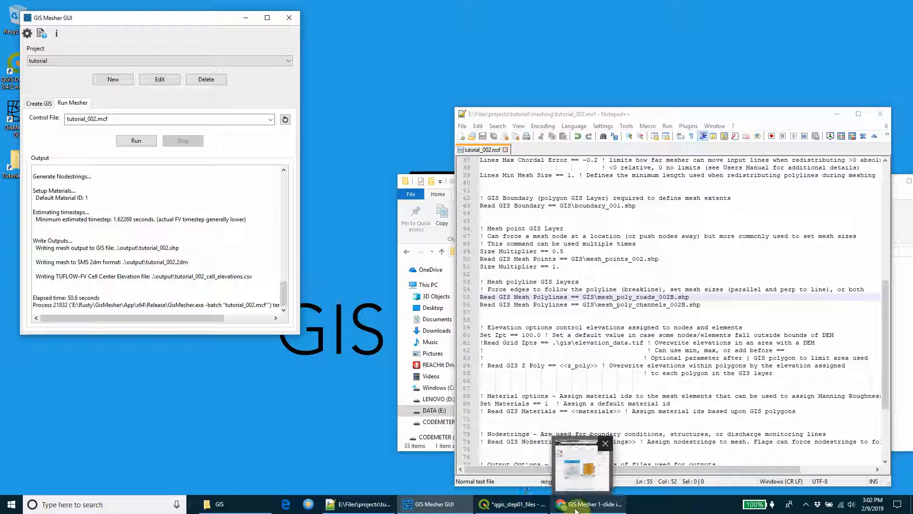
Bring QGIS back up and open the tutorial project's meshing output folder in File Explorer.
mouse_move(528, 503)
click(525, 506)
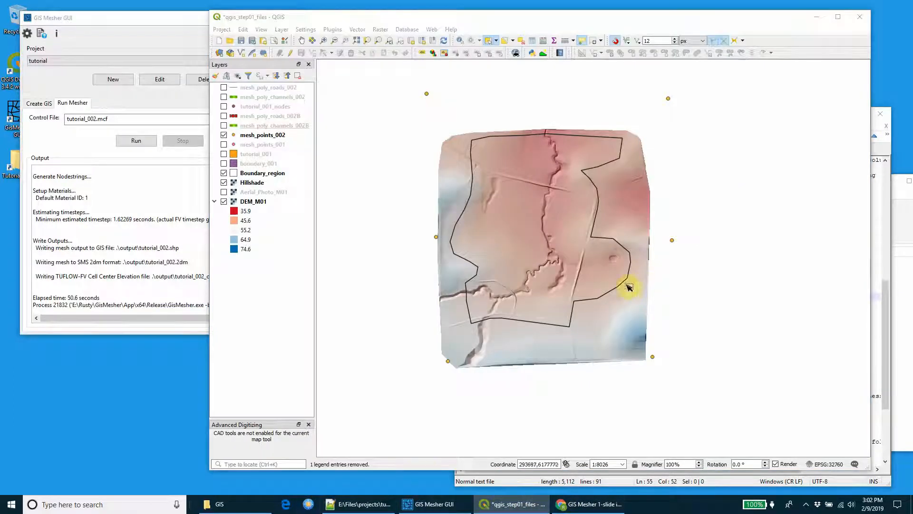
click(308, 505)
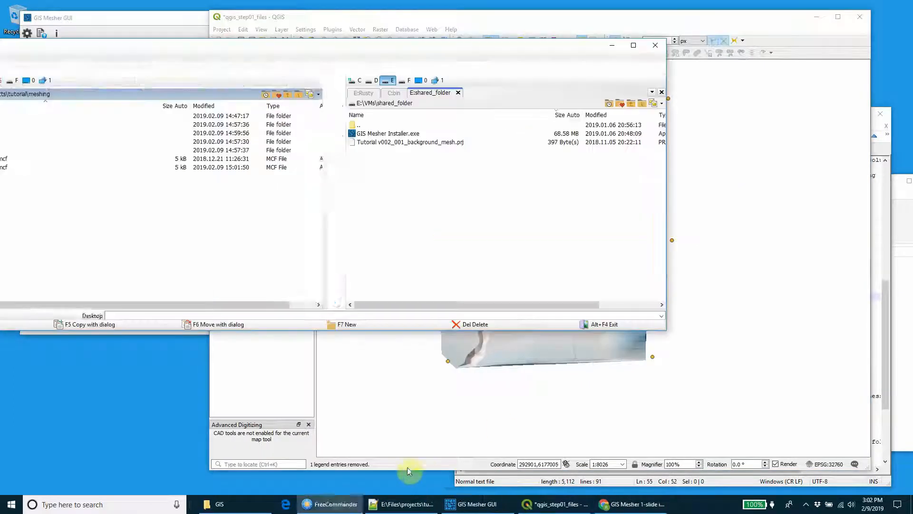
click(654, 45)
click(217, 505)
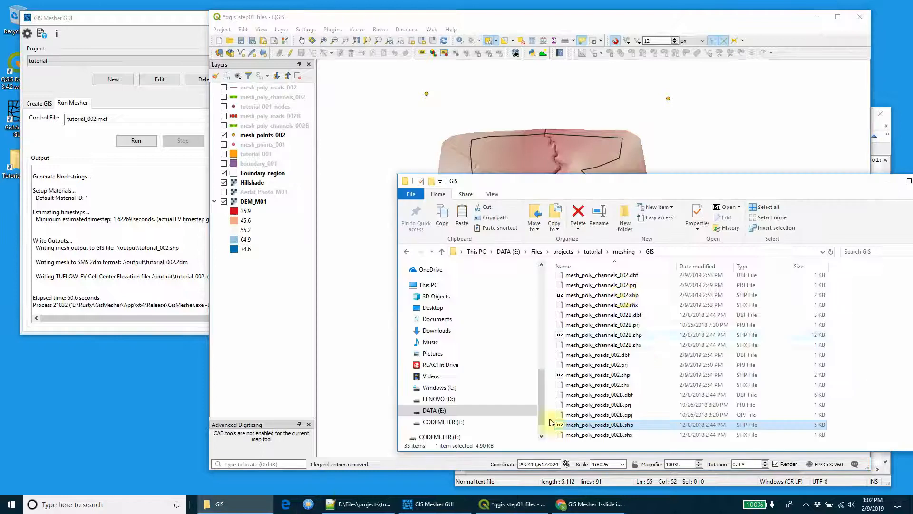
click(624, 257)
click(587, 310)
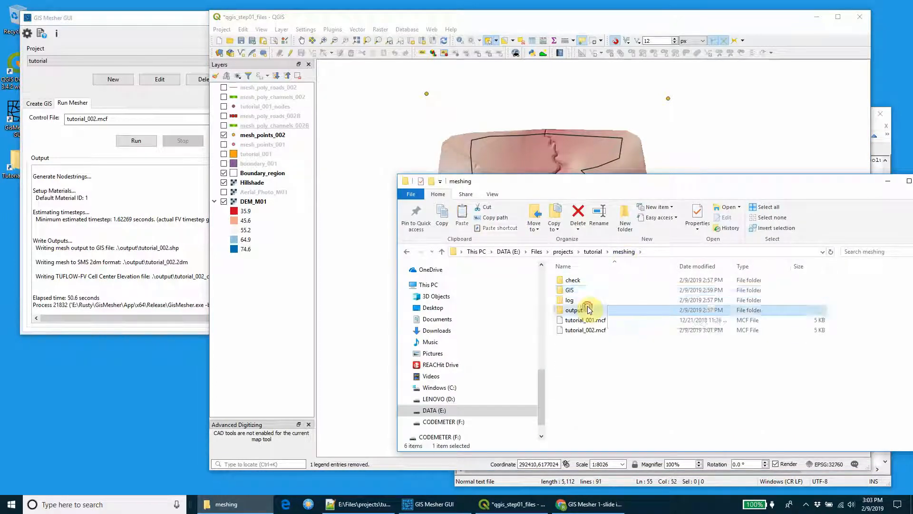
double_click(588, 310)
Load the regenerated tutorial_002.shp from the output folder into QGIS and move the QGIS window clear of File Explorer.
scroll(628, 356, down, 1)
click(601, 375)
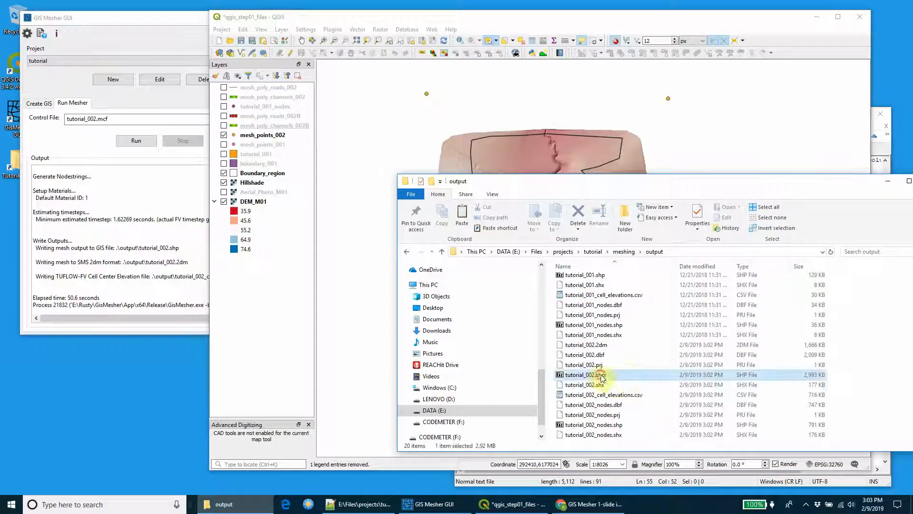
drag(601, 376, 316, 195)
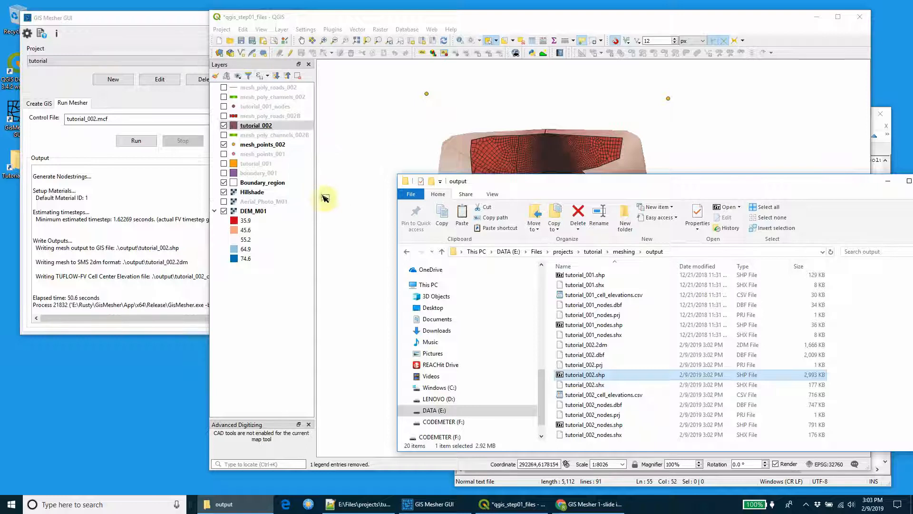
drag(500, 21, 418, 21)
Place the tutorial_002 layer below mesh_poly_channels_002B and show the 002B channel and road polyline layers.
scroll(464, 204, up, 2)
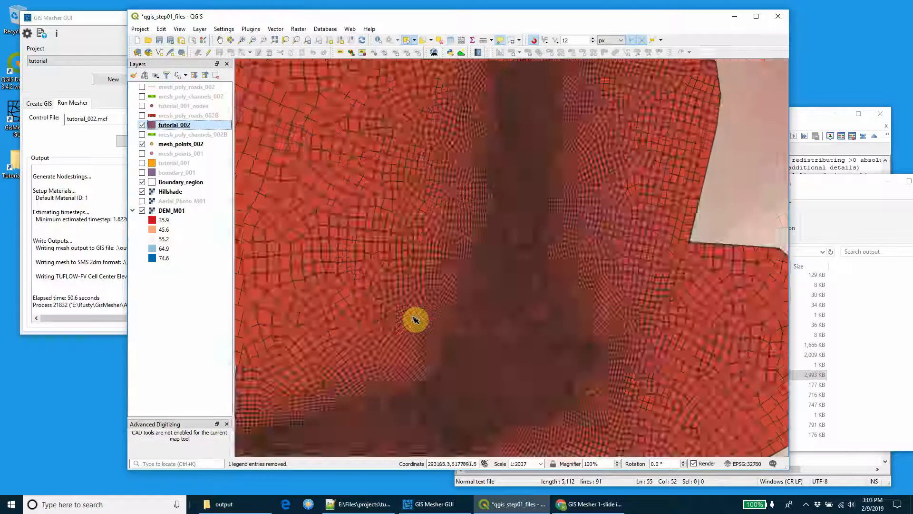
drag(183, 126, 167, 138)
click(141, 125)
click(141, 115)
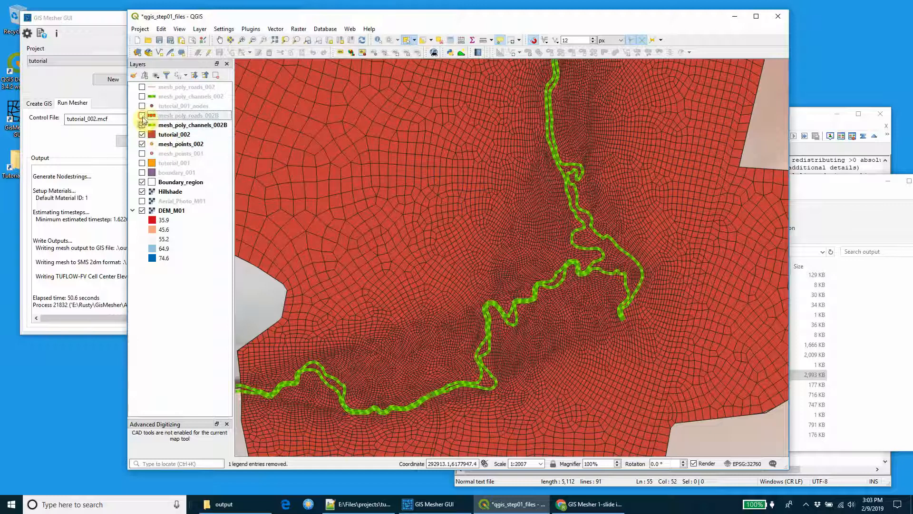
scroll(575, 262, down, 2)
scroll(515, 318, up, 3)
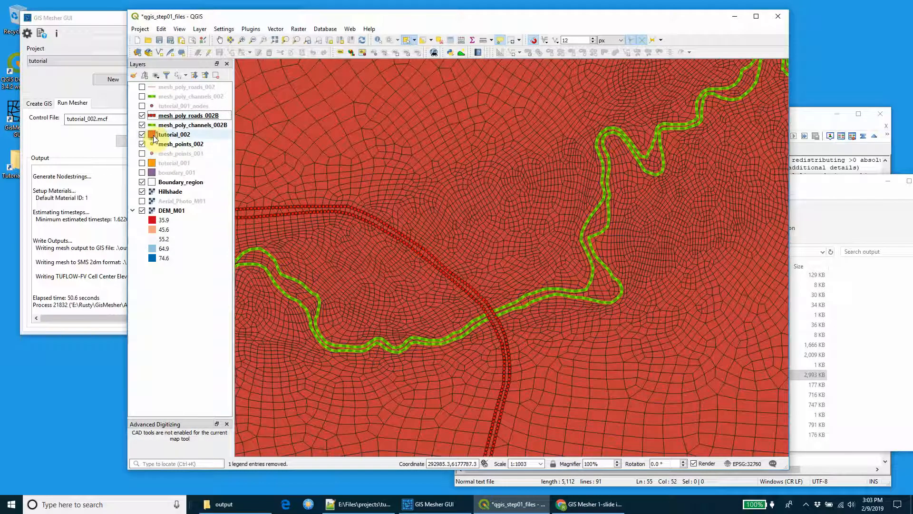
Give the tutorial_002 mesh's simple fill a transparent fill color so only the cell outlines are drawn.
click(154, 139)
double_click(159, 138)
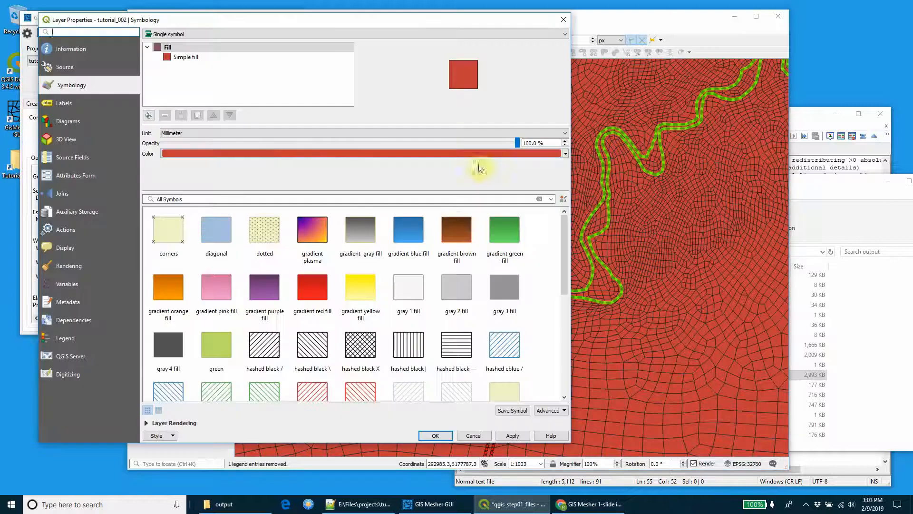
click(188, 57)
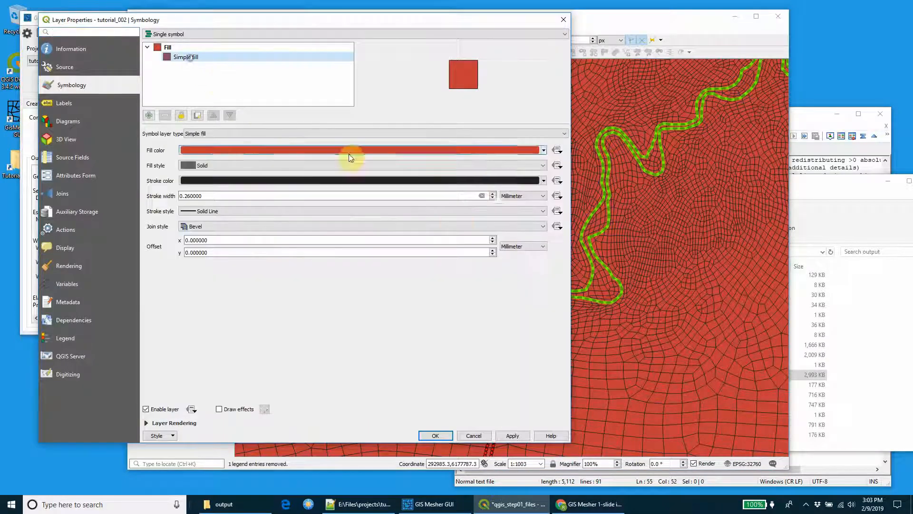
click(544, 150)
click(243, 165)
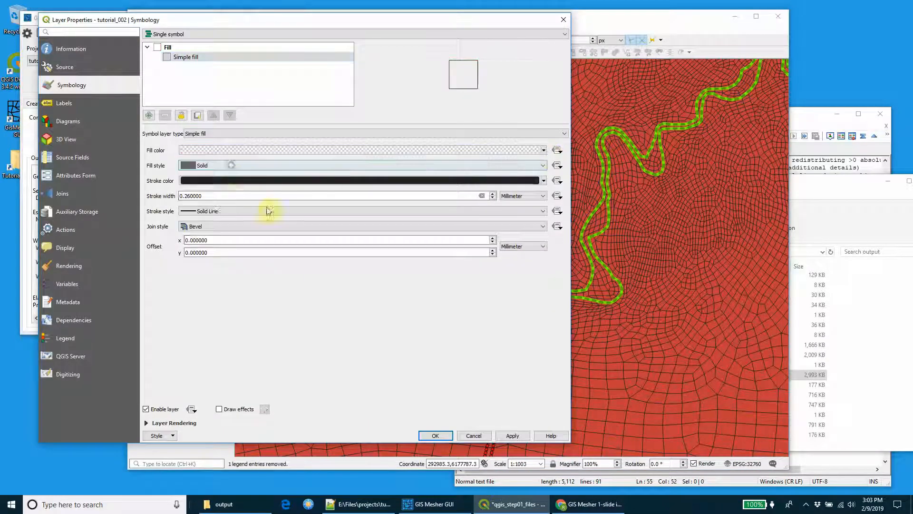
click(436, 436)
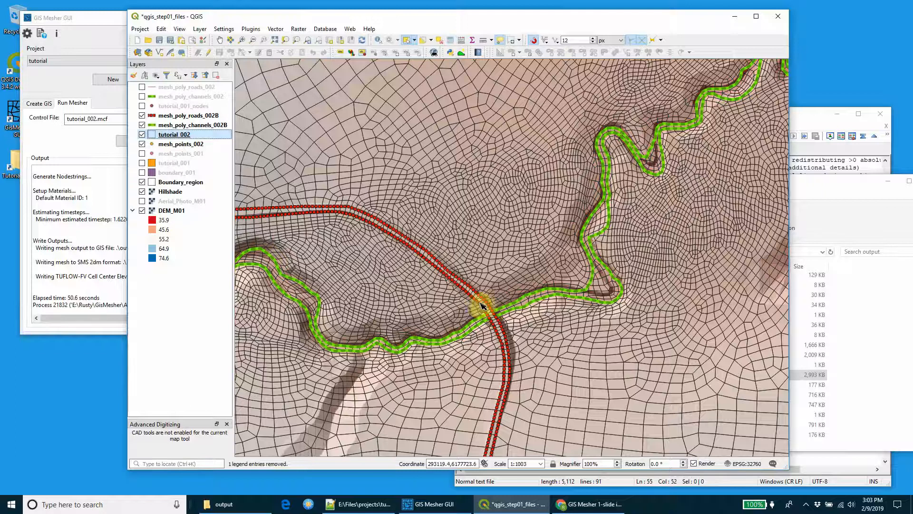
Examine how the mesh cells follow the winding channel lines and the long road on the eastern side.
scroll(492, 323, up, 1)
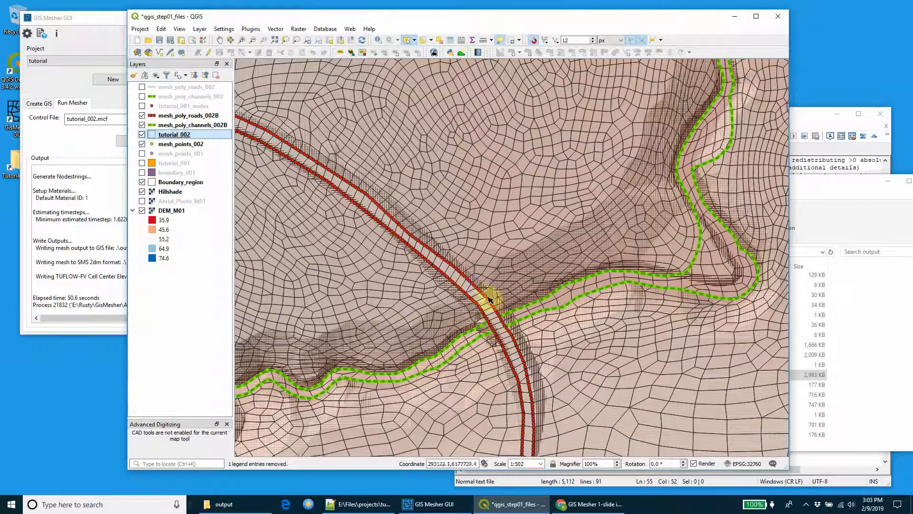
drag(645, 291, 470, 390)
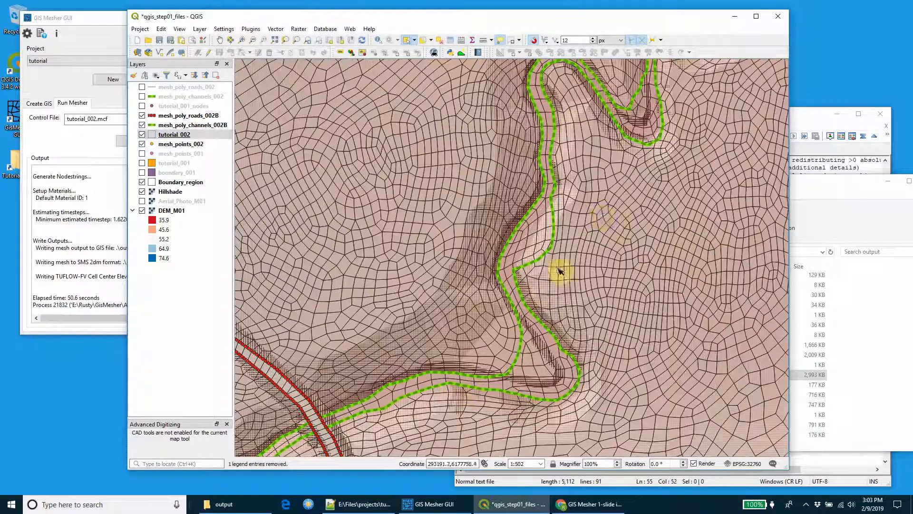
drag(606, 210, 460, 394)
scroll(650, 249, down, 1)
drag(668, 239, 403, 359)
drag(460, 194, 338, 289)
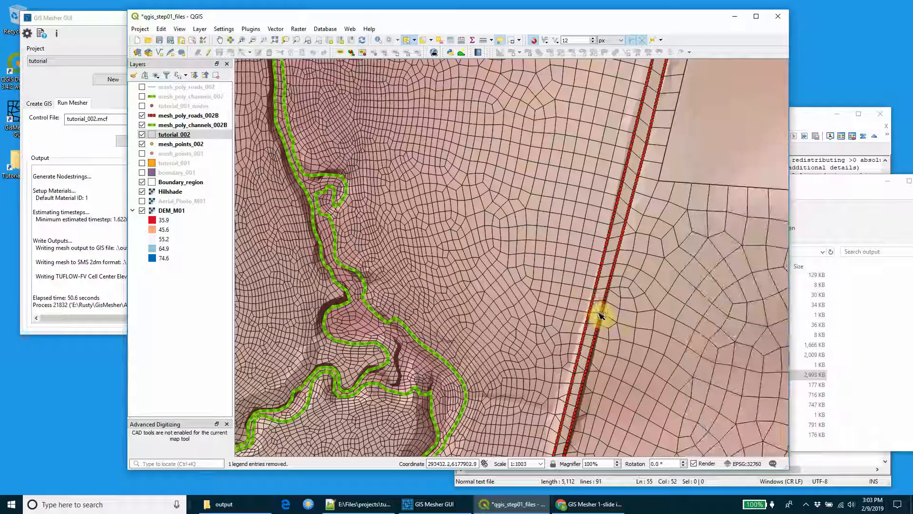
scroll(622, 181, down, 2)
scroll(508, 212, up, 2)
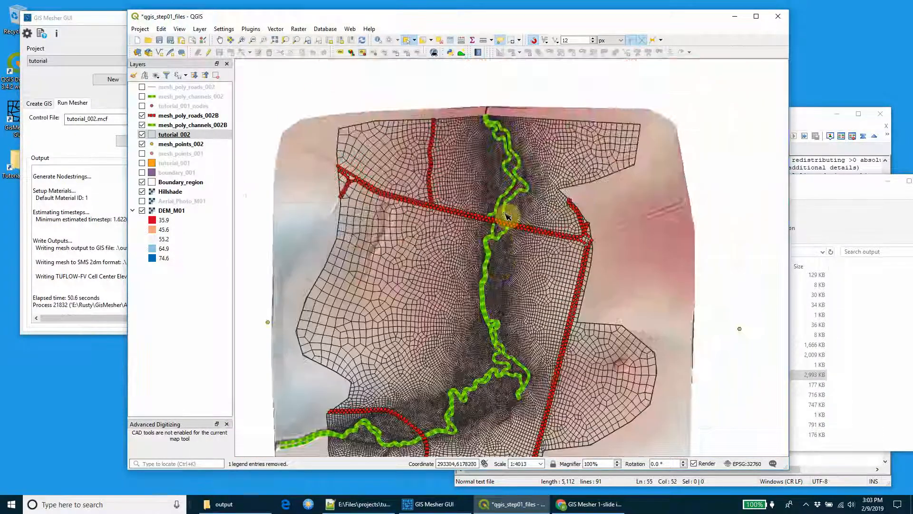
Inspect the mesh at the northern road-channel crossing, down the channel banks, and around the southwestern roads.
scroll(507, 217, up, 2)
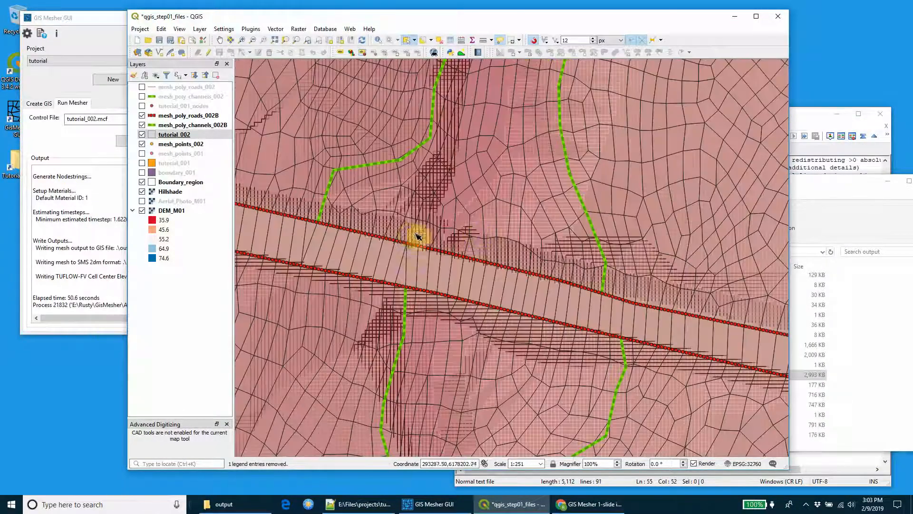
scroll(409, 235, down, 1)
drag(402, 241, 607, 296)
scroll(603, 293, down, 1)
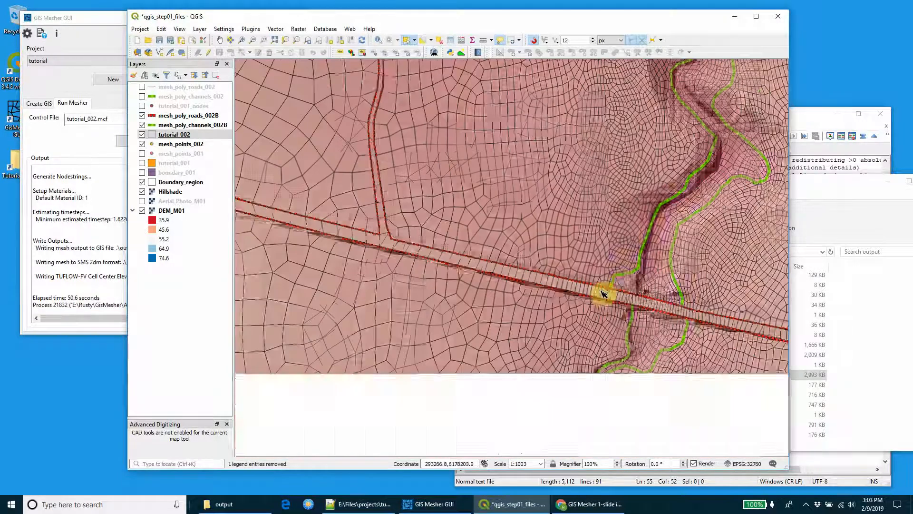
drag(592, 338, 540, 123)
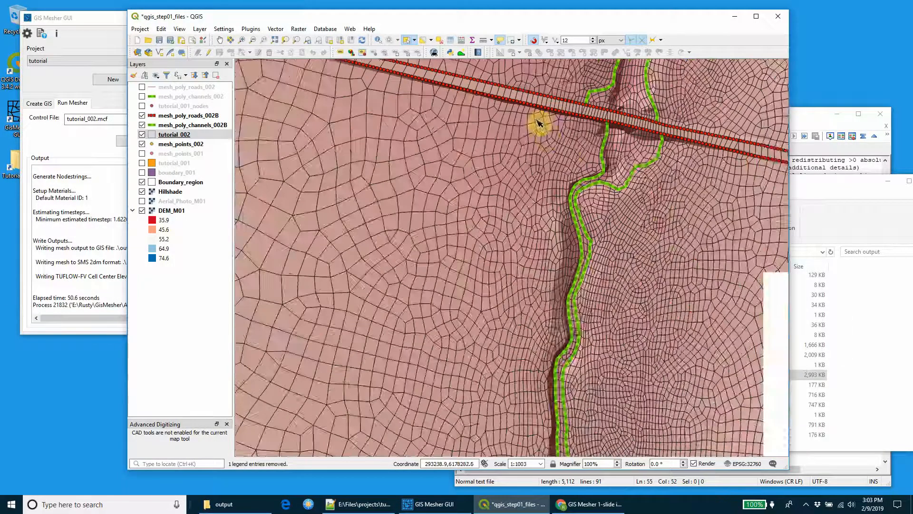
scroll(566, 257, up, 2)
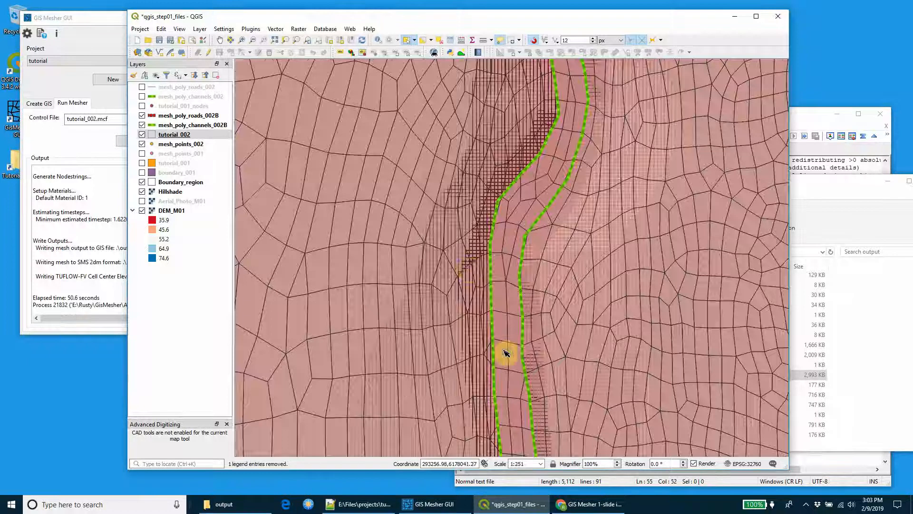
scroll(504, 350, down, 3)
scroll(505, 352, down, 1)
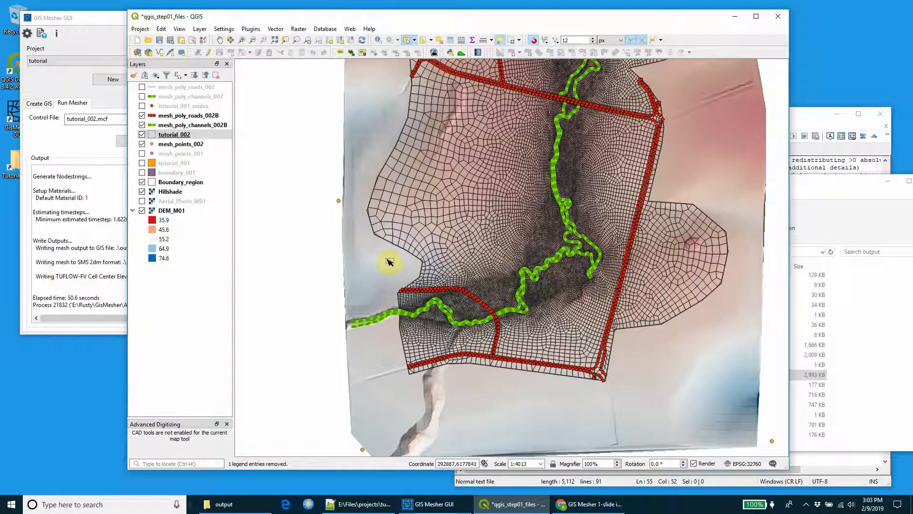
scroll(391, 267, up, 1)
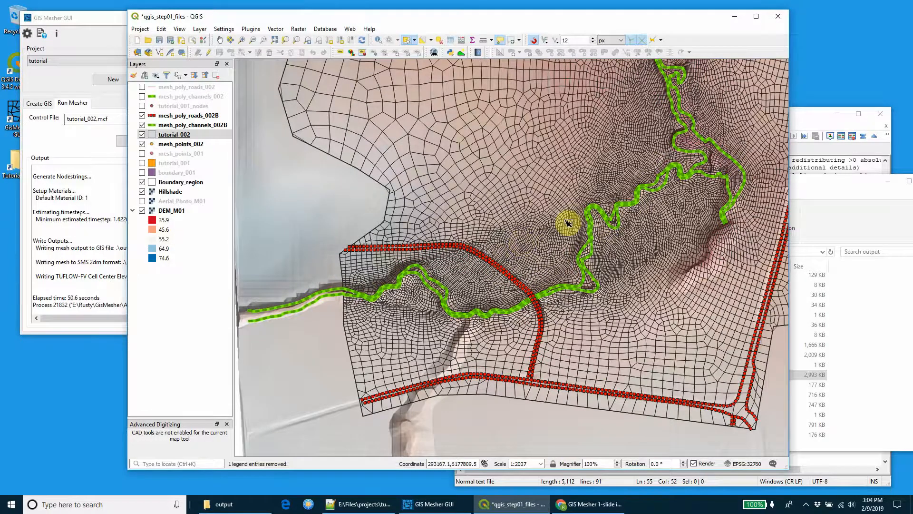
scroll(566, 224, down, 1)
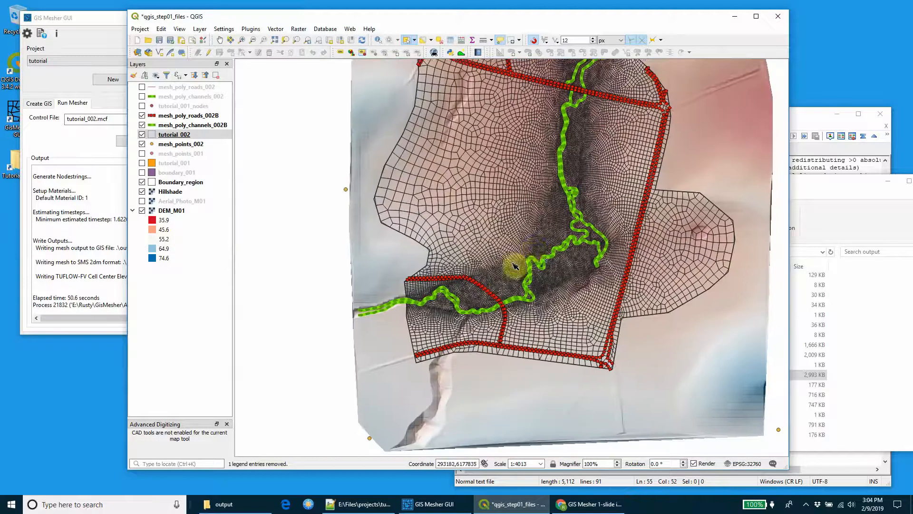
Hide the mesh_poly_roads_002B, mesh_poly_channels_002B and tutorial_002 layers to expose the DEM and hillshade inside the boundary.
drag(514, 265, 451, 312)
click(142, 116)
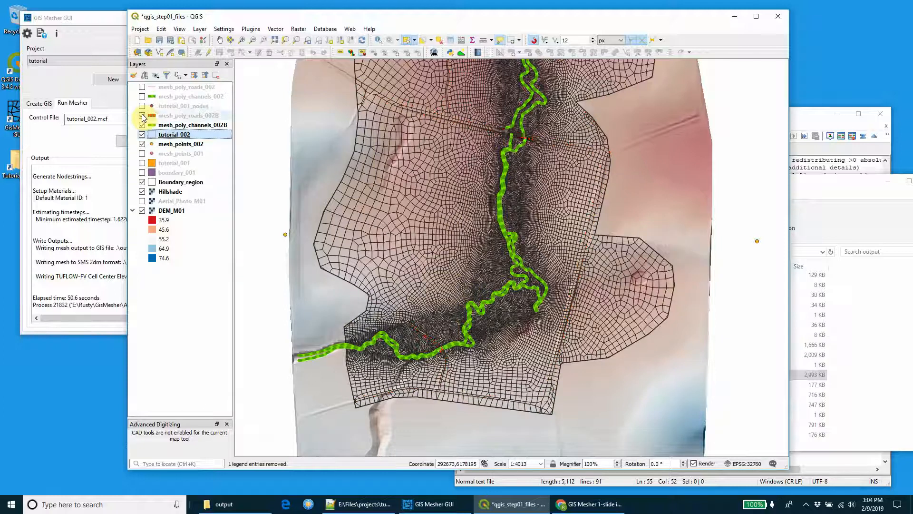
click(143, 125)
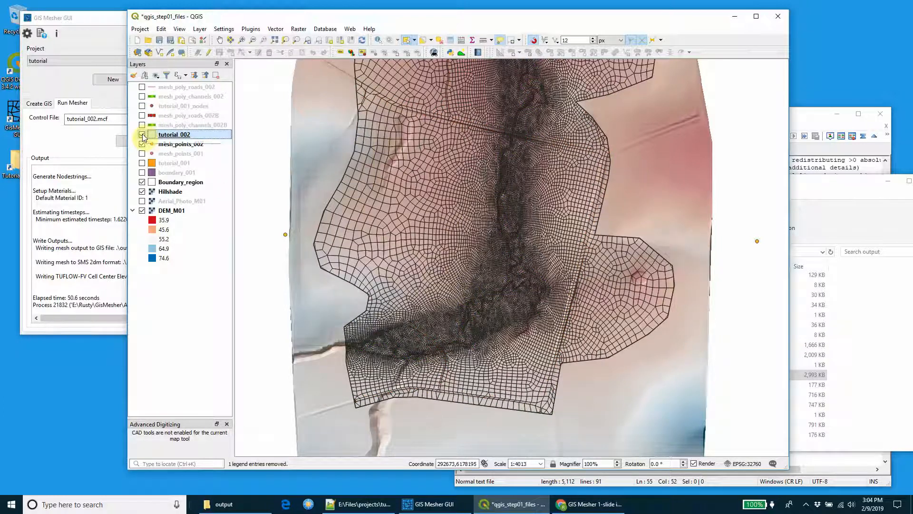
click(142, 135)
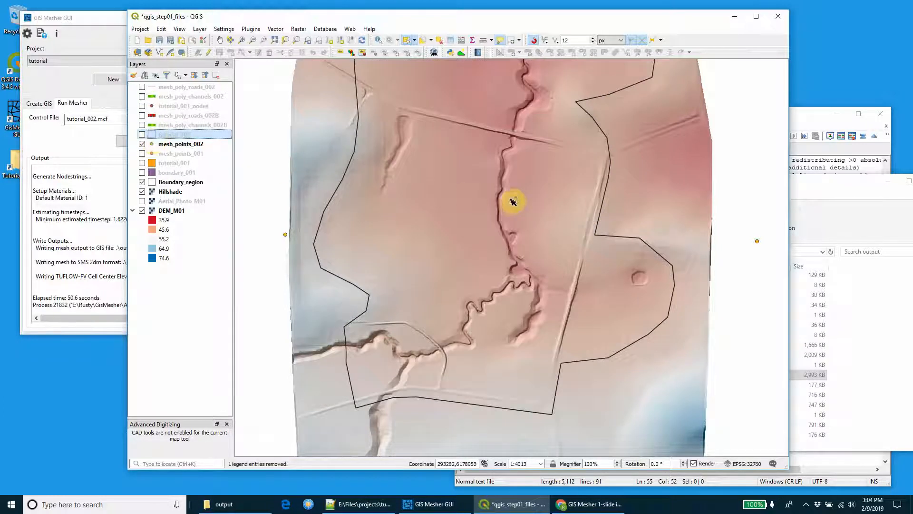
drag(516, 204, 469, 239)
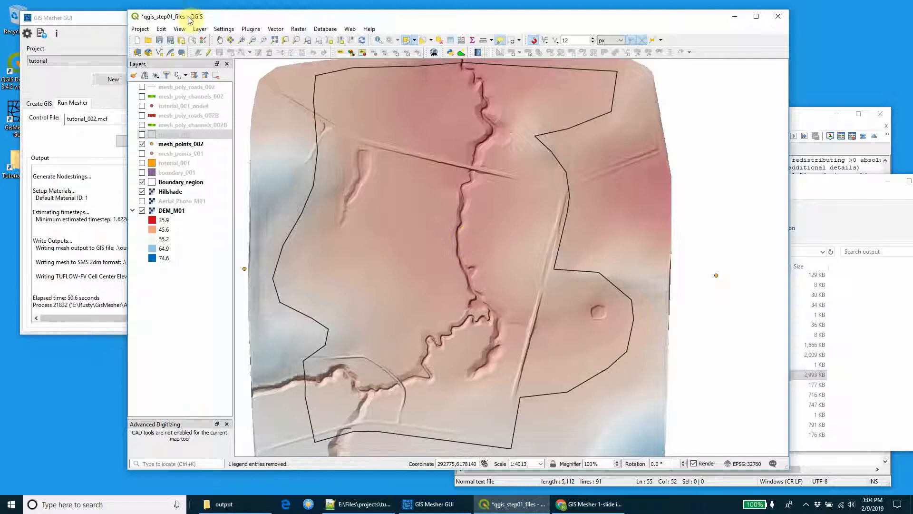
Enlarge the QGIS window and move the File Explorer output window aside so both can be used together.
drag(189, 19, 169, 12)
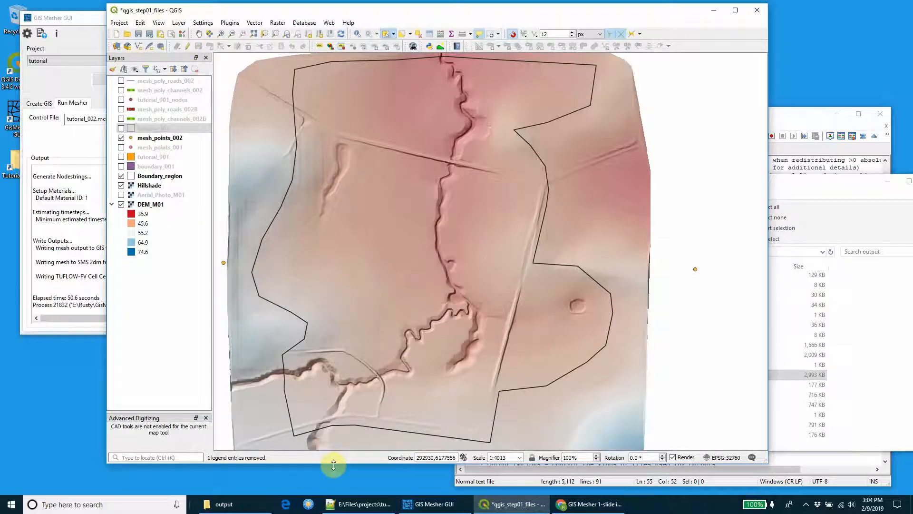
drag(333, 465, 345, 482)
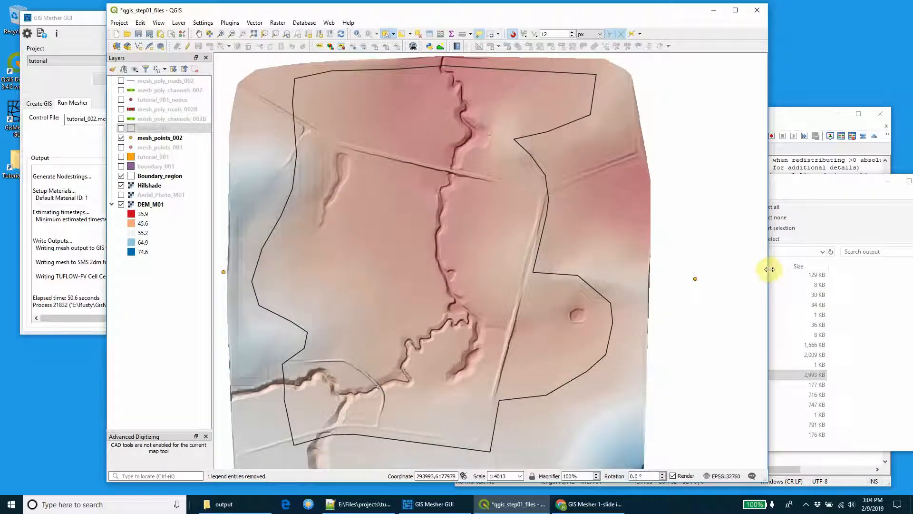
drag(770, 269, 784, 268)
click(815, 189)
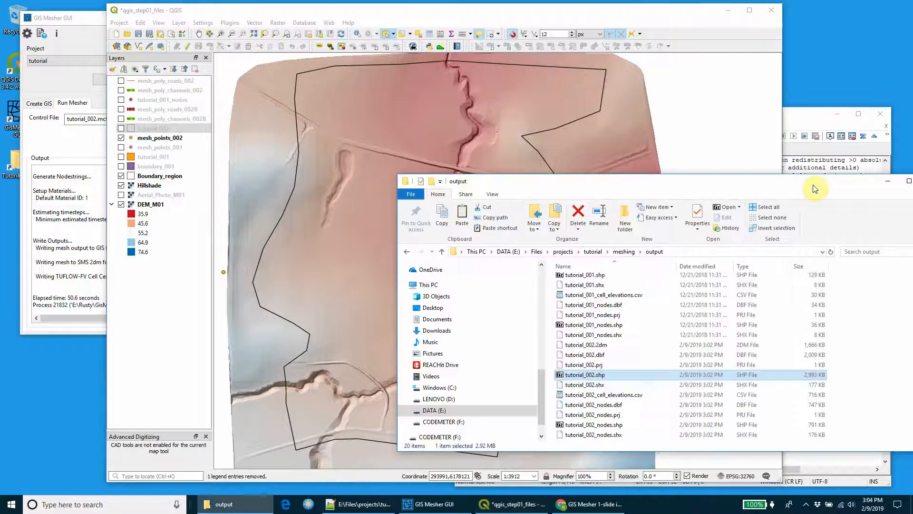
drag(787, 187, 819, 188)
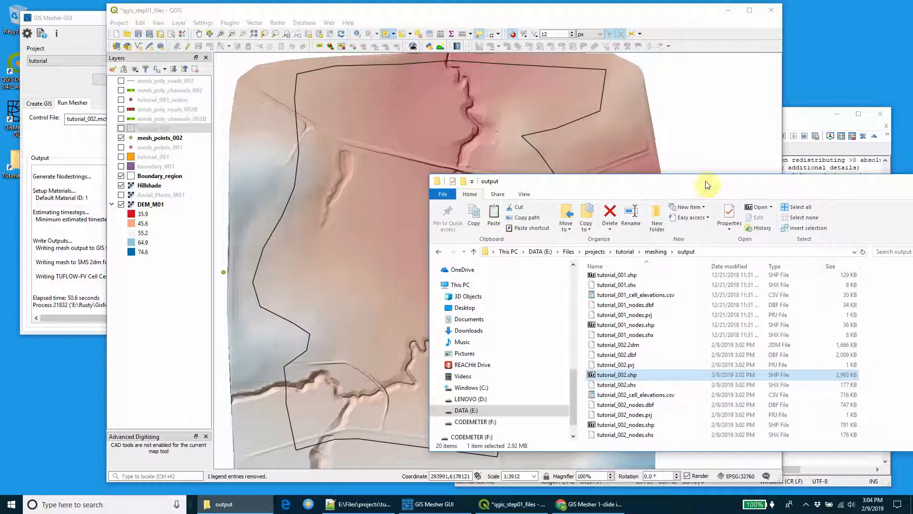
drag(683, 180, 745, 168)
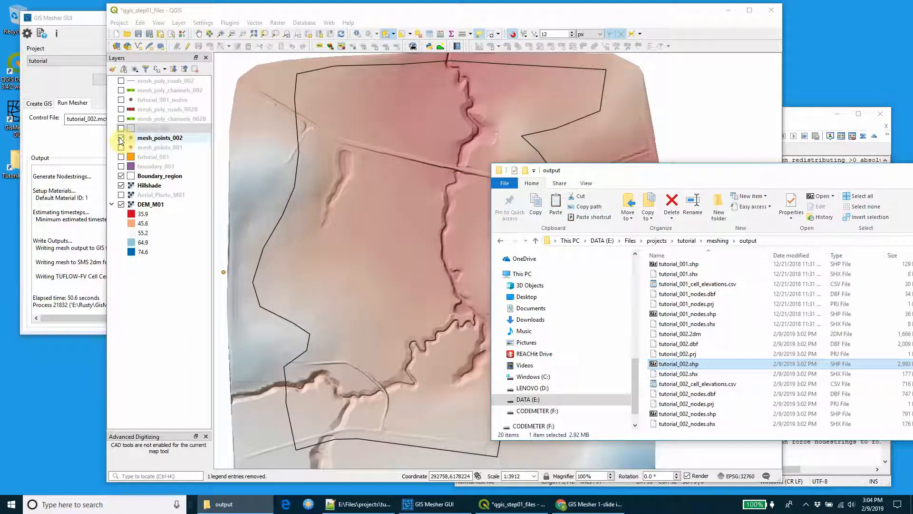
Hide the Boundary_region layer and open tutorial_002_log.txt from the meshing log folder in Notepad++.
click(121, 176)
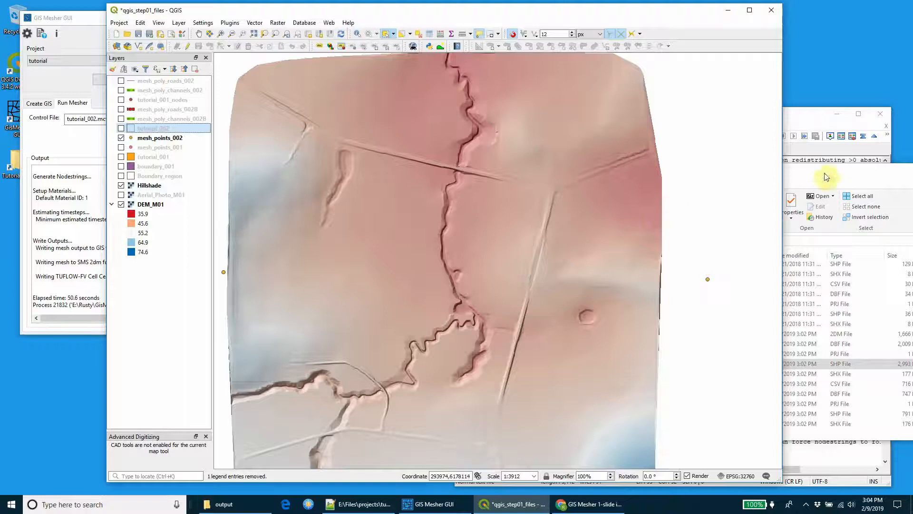
click(826, 177)
click(718, 240)
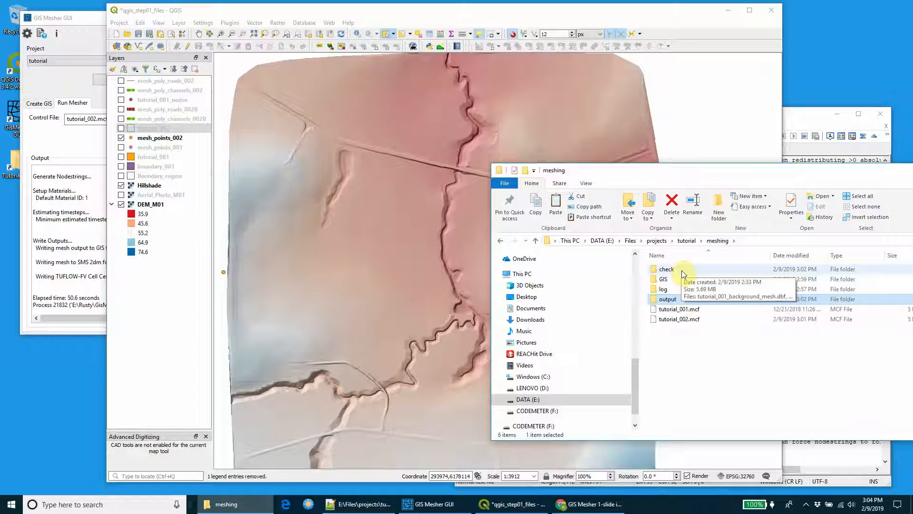
double_click(666, 289)
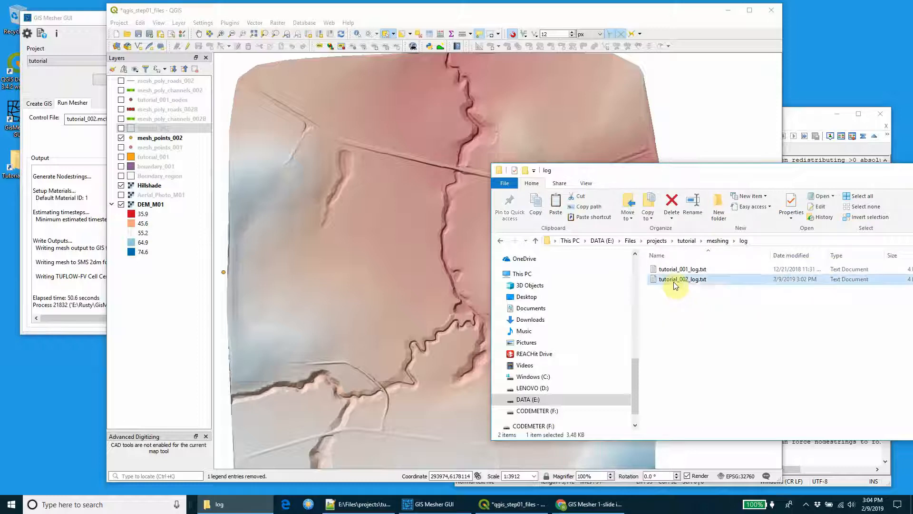
right_click(673, 281)
click(703, 341)
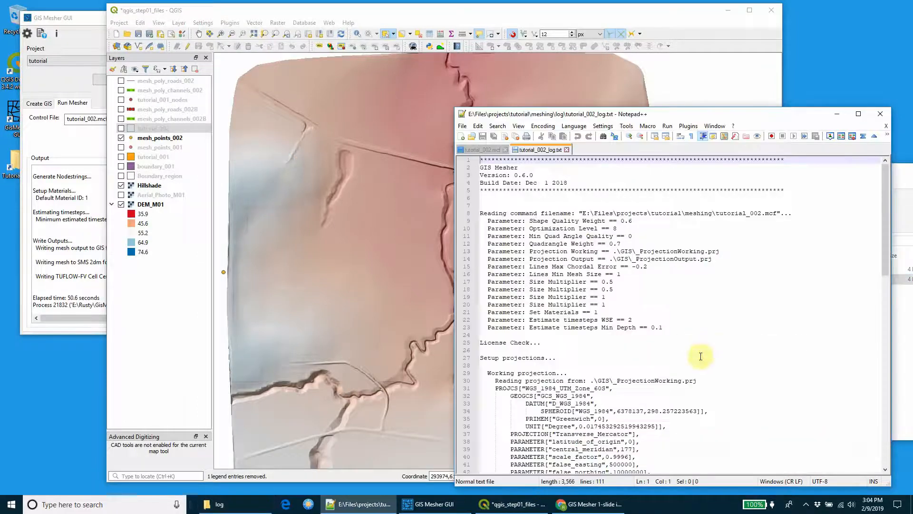
Review the log's input files, mesh generation results and written output files, close the log and minimize Notepad++.
scroll(618, 240, down, 6)
scroll(618, 240, down, 8)
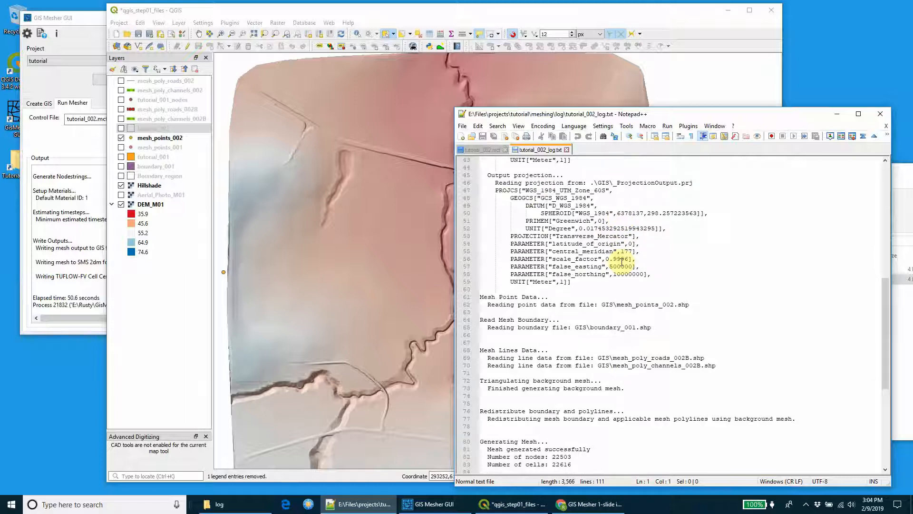
scroll(622, 261, down, 8)
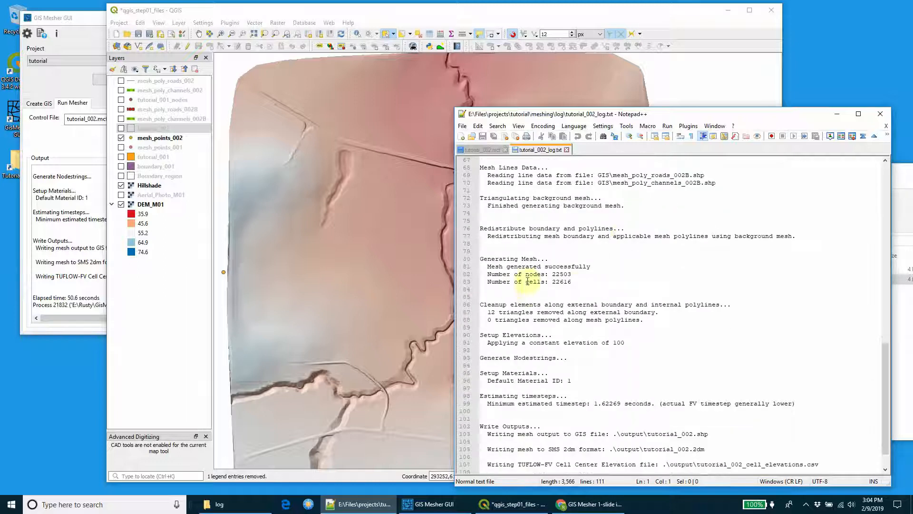
scroll(628, 300, down, 2)
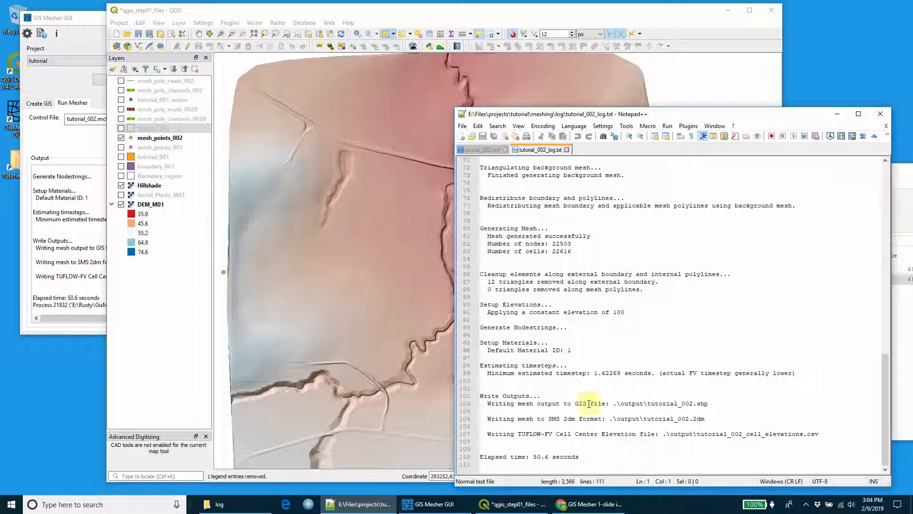
drag(612, 404, 709, 403)
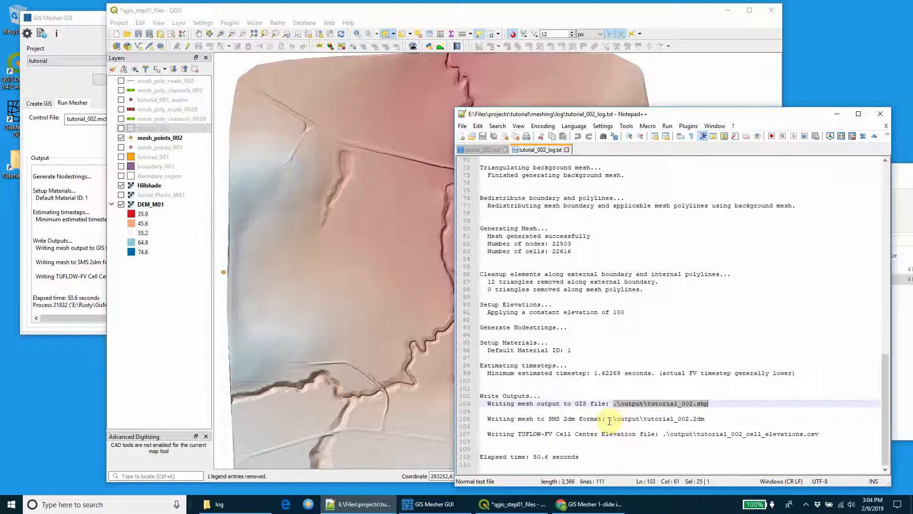
click(712, 402)
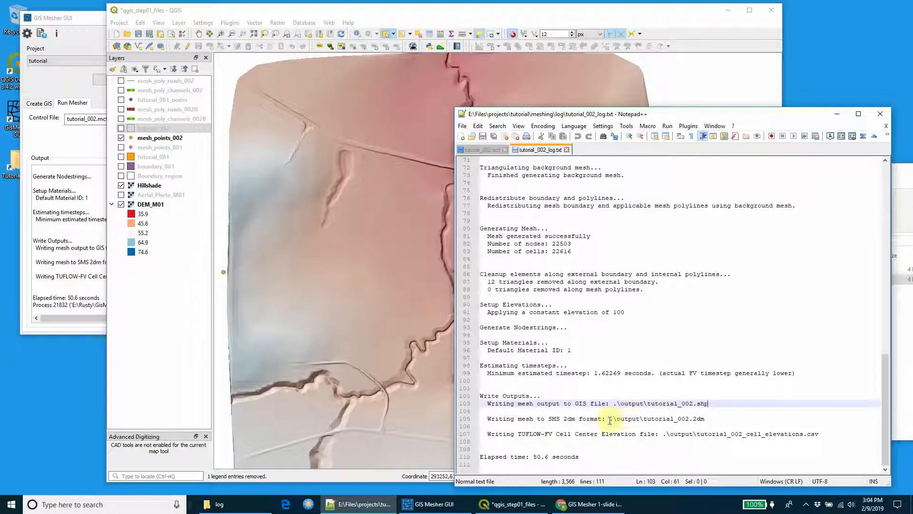
drag(609, 421, 673, 420)
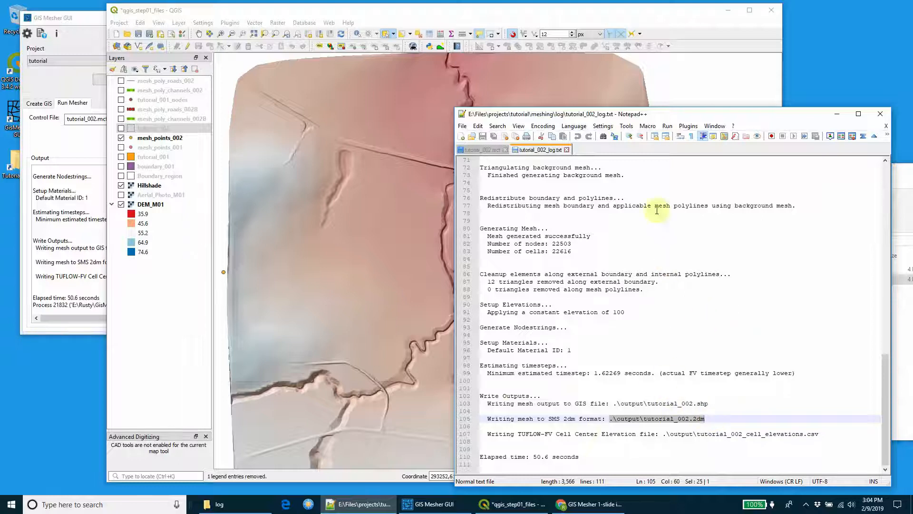
click(568, 149)
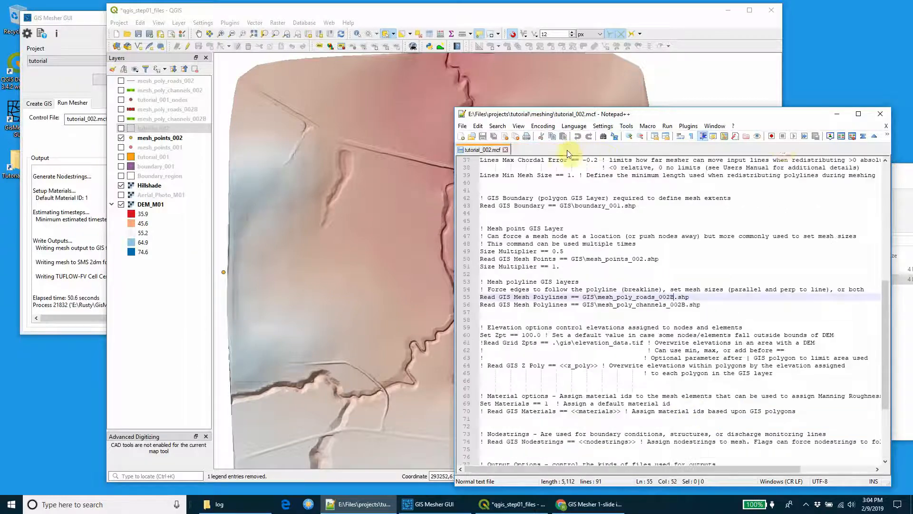
click(837, 115)
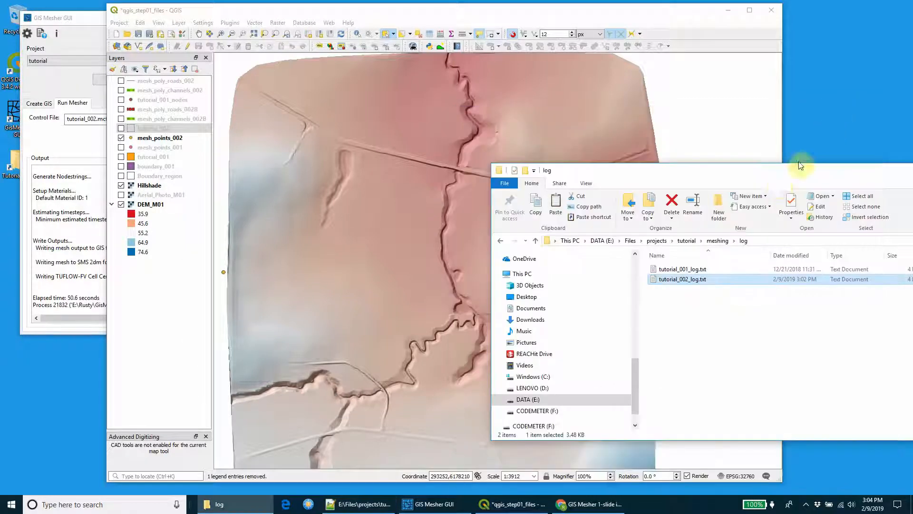
Open the meshing check folder in File Explorer and add tutorial_002_redistributed_lines.shp to the QGIS map.
click(718, 241)
double_click(681, 269)
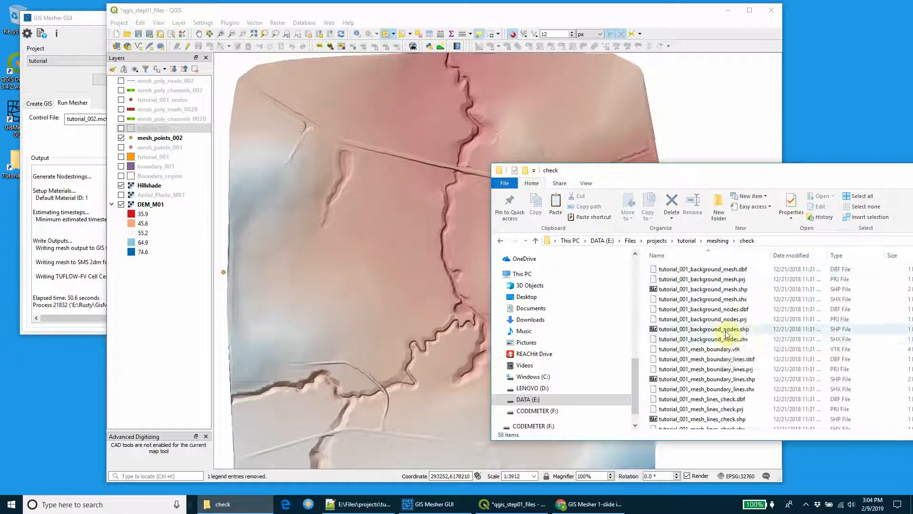
drag(788, 174, 647, 205)
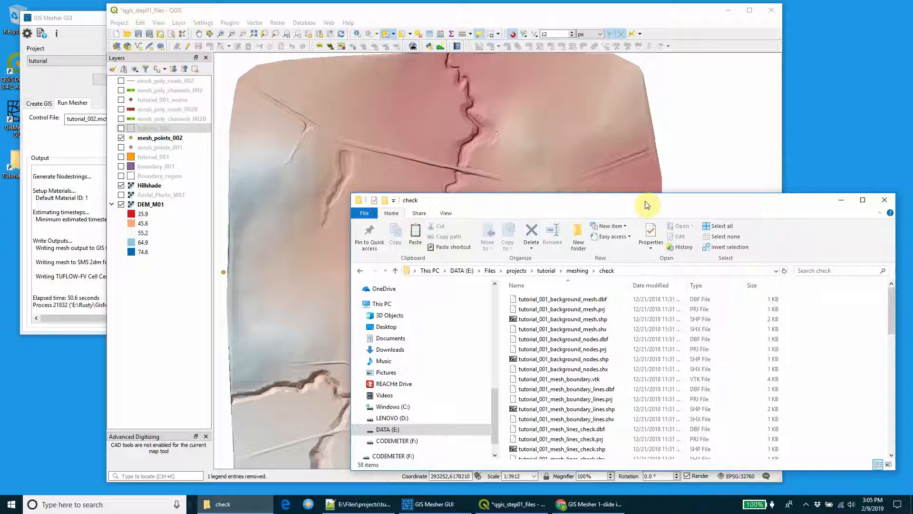
drag(354, 195, 424, 183)
scroll(638, 333, down, 3)
scroll(666, 390, down, 8)
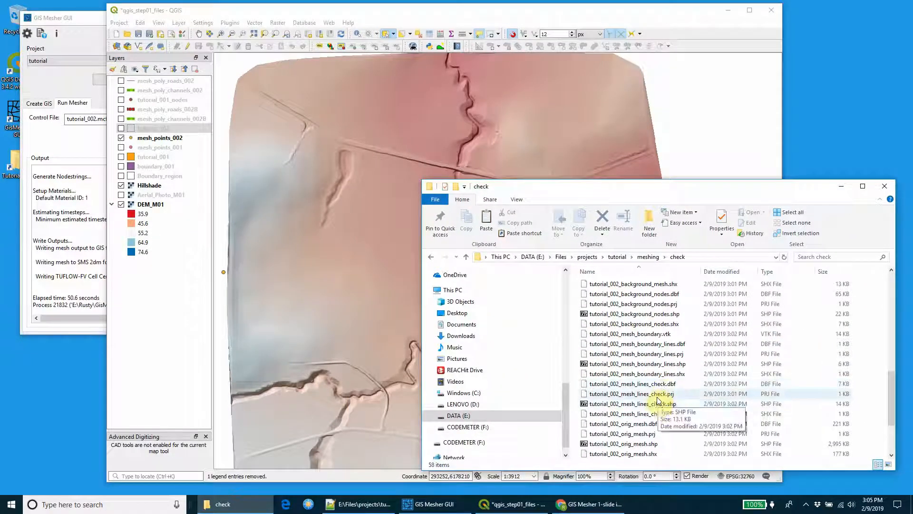
scroll(658, 419, down, 3)
mouse_move(658, 444)
mouse_down()
mouse_move(333, 286)
mouse_move(261, 219)
mouse_up()
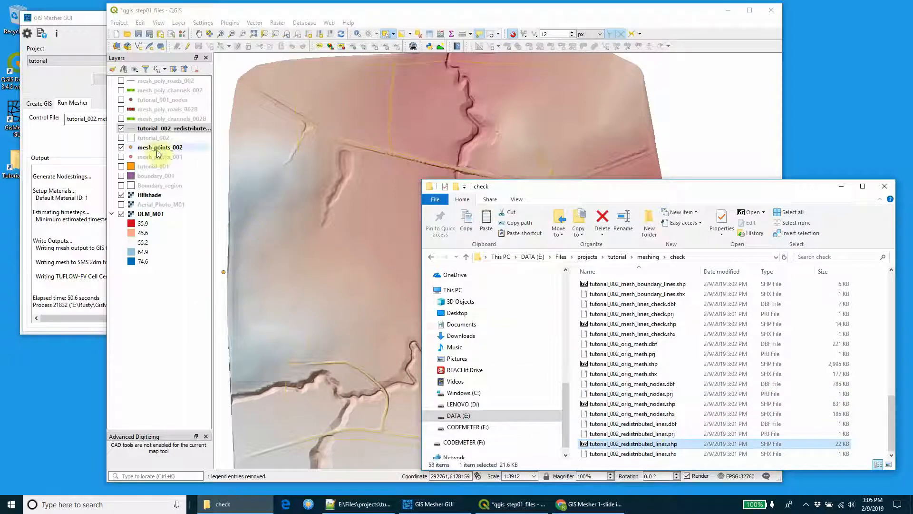
Add a marker line symbol layer with markers on every vertex to the tutorial_002_redistributed_lines layer's symbology.
click(152, 131)
click(132, 131)
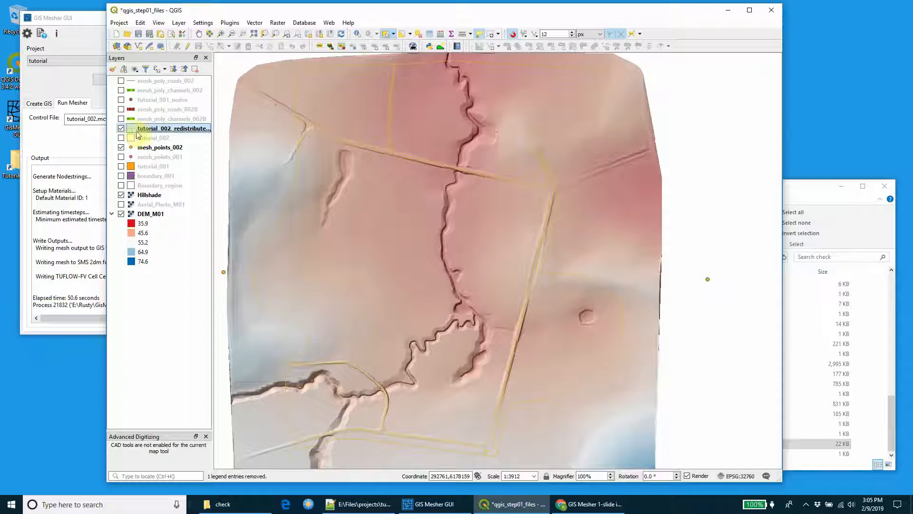
double_click(137, 131)
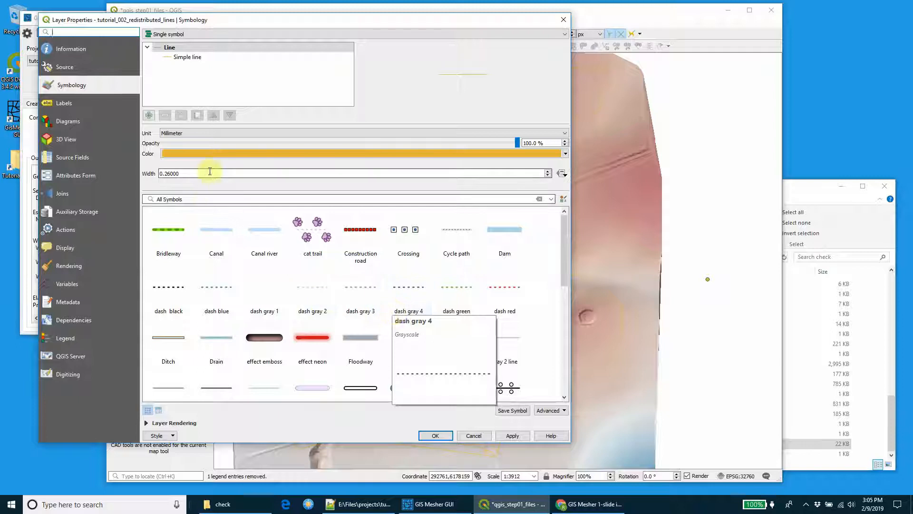
click(149, 116)
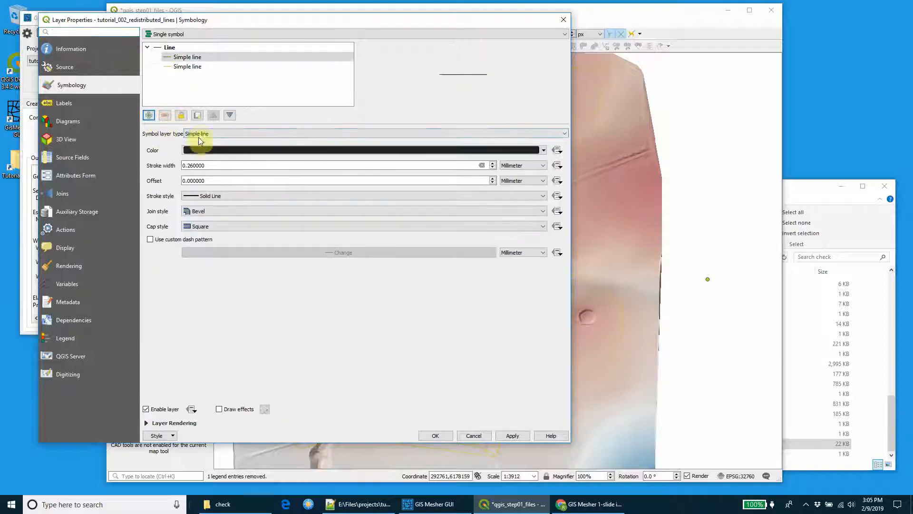
click(199, 133)
click(207, 158)
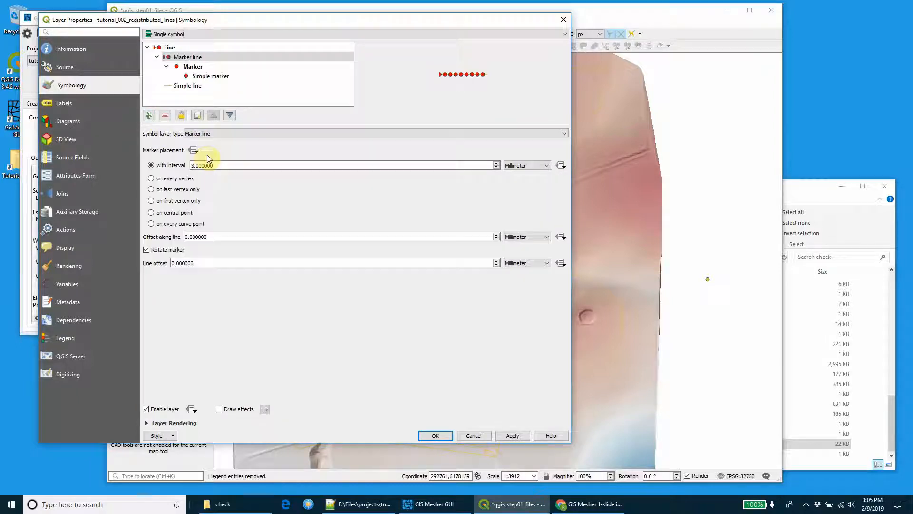
click(164, 178)
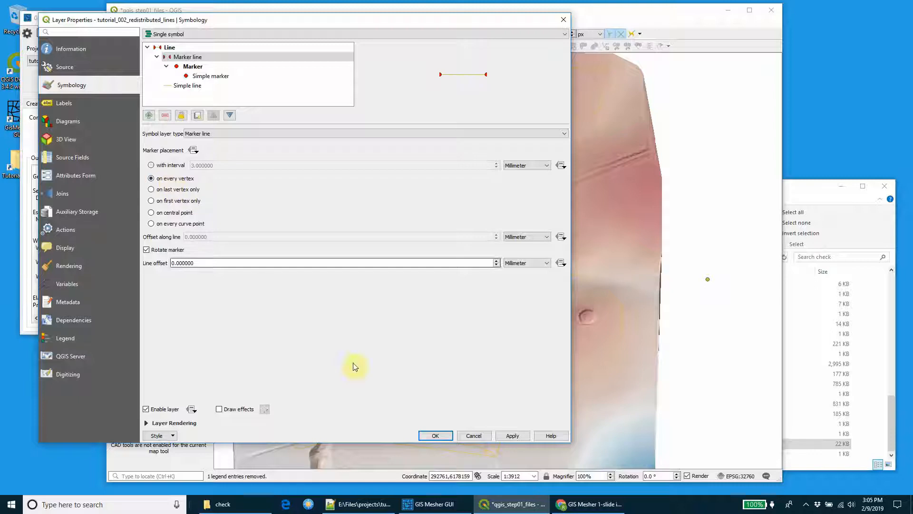
click(435, 435)
Compare the redistributed line vertices with the tutorial_002 mesh at the northern road-channel crossing, leaving both layers hidden.
scroll(457, 176, up, 2)
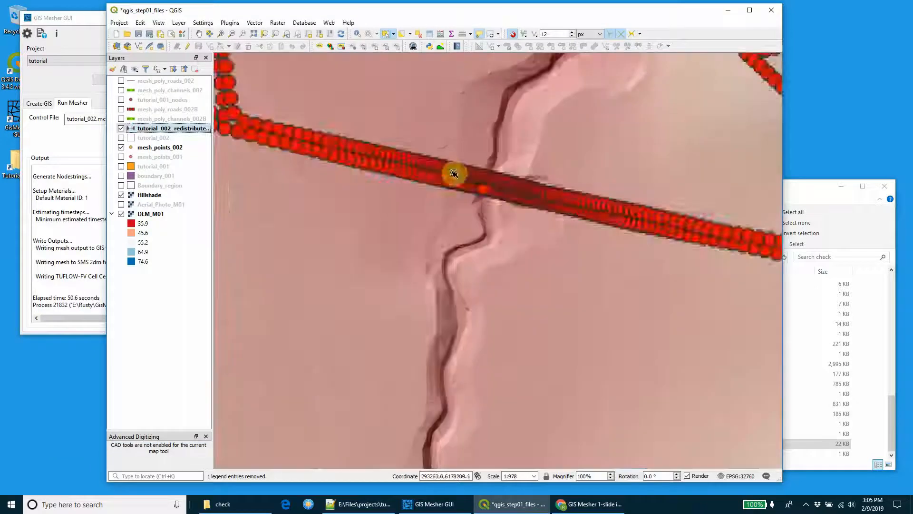
scroll(495, 193, up, 2)
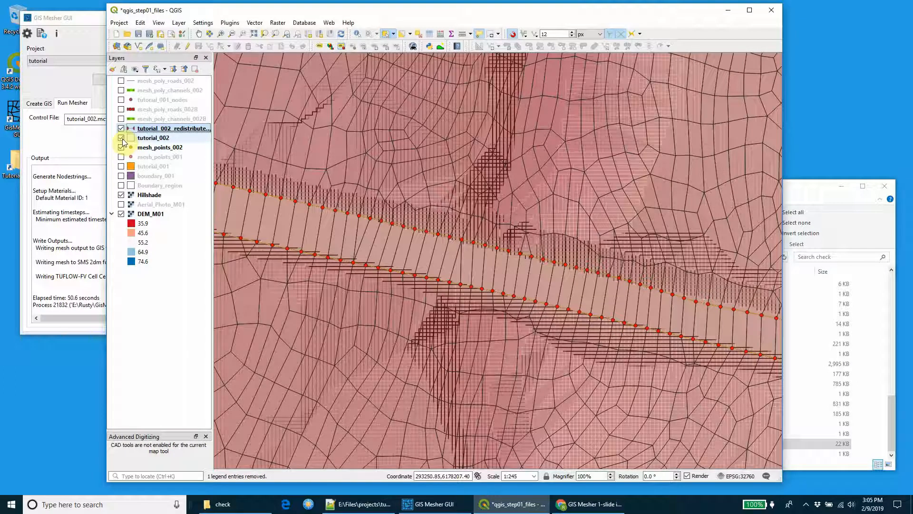
click(121, 138)
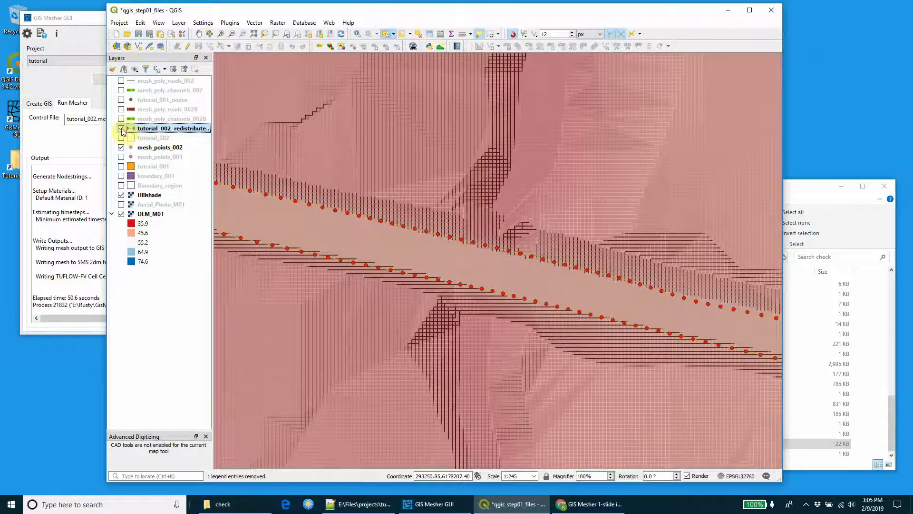
click(121, 129)
Add tutorial_002_background_mesh.shp and tutorial_002_background_nodes.shp from the check folder to the QGIS map.
click(811, 192)
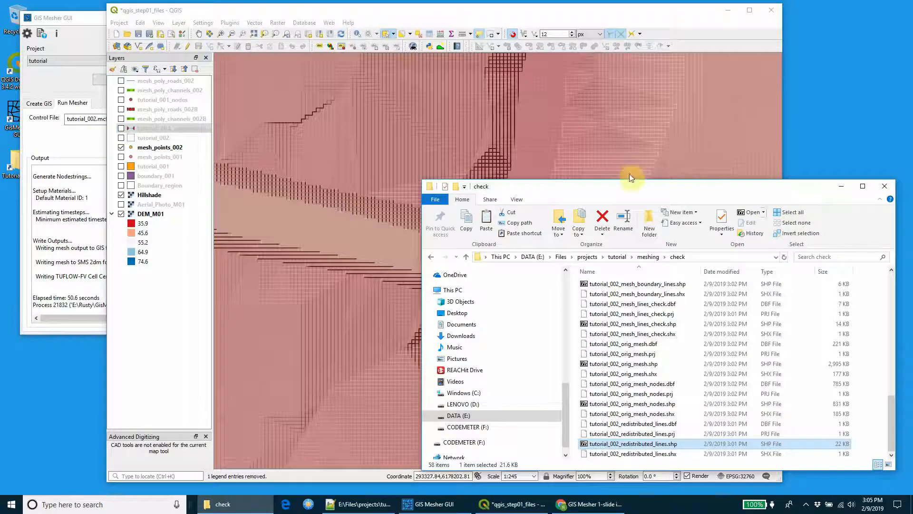
scroll(363, 110, down, 3)
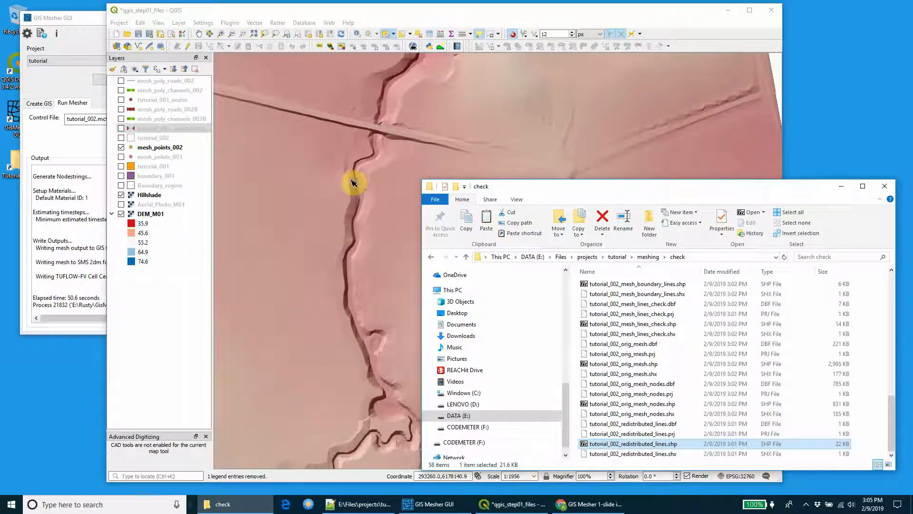
scroll(355, 174, down, 1)
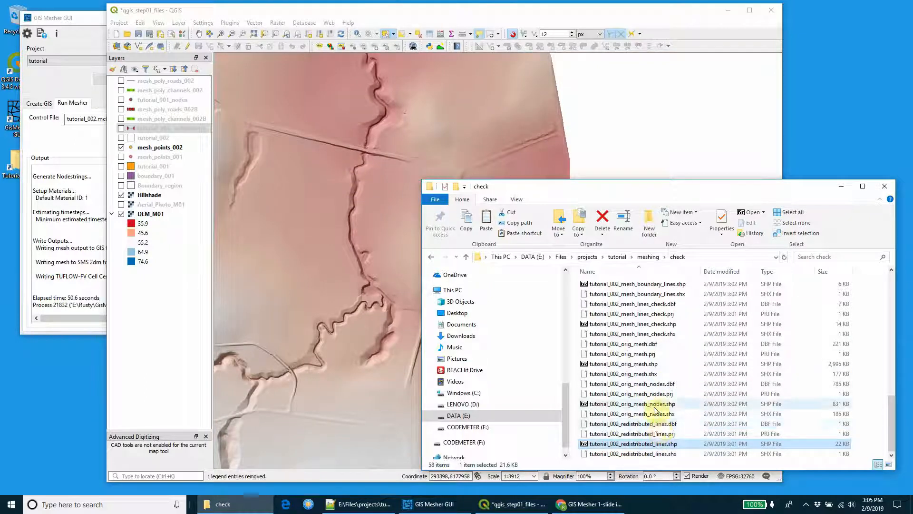
scroll(656, 403, up, 1)
scroll(656, 404, up, 1)
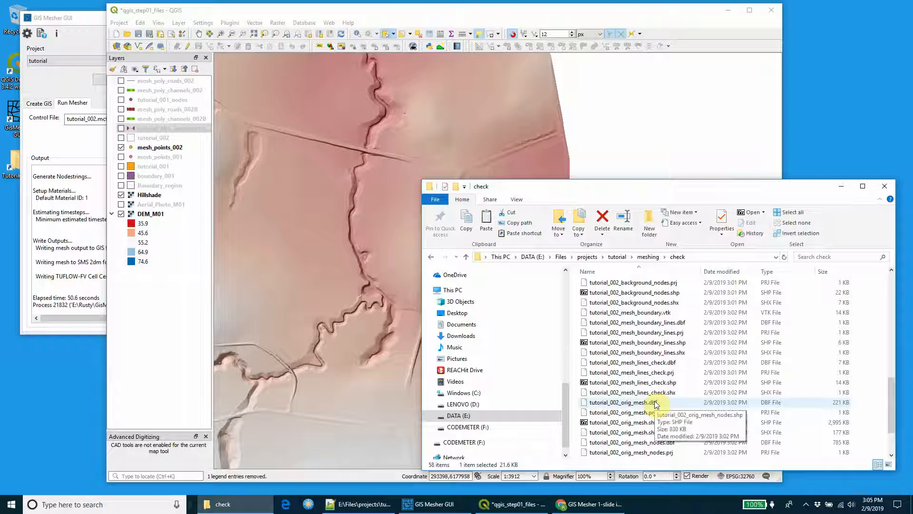
scroll(656, 404, down, 2)
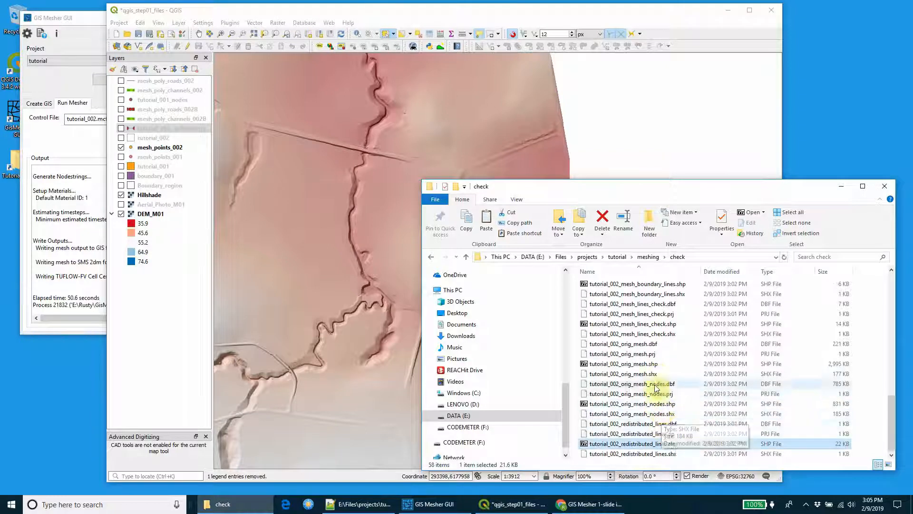
scroll(656, 386, up, 2)
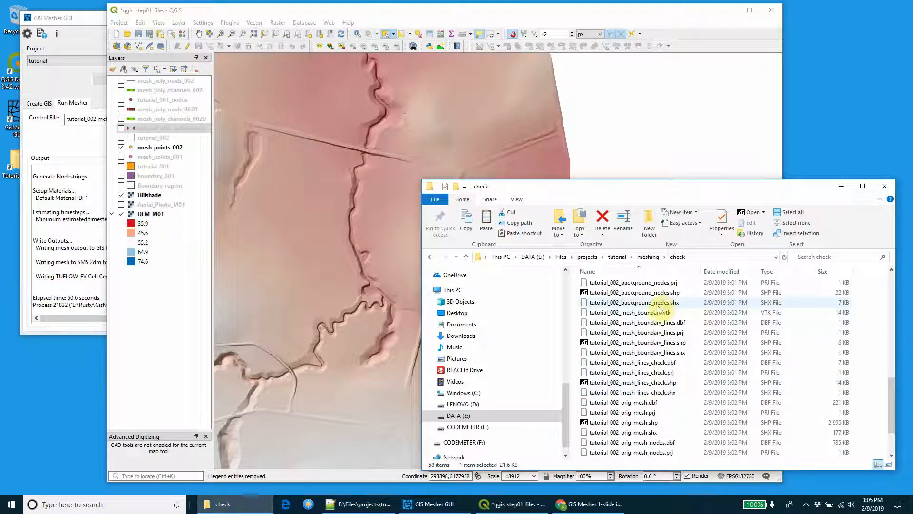
scroll(657, 351, up, 2)
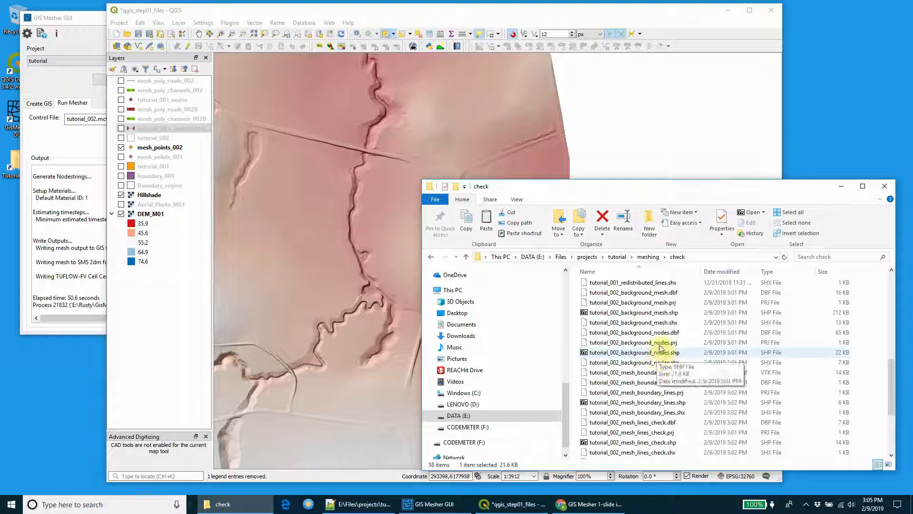
drag(618, 312, 370, 275)
drag(669, 356, 263, 108)
Examine the background mesh triangles and nodes along the channel and across the full model extent.
scroll(254, 187, down, 1)
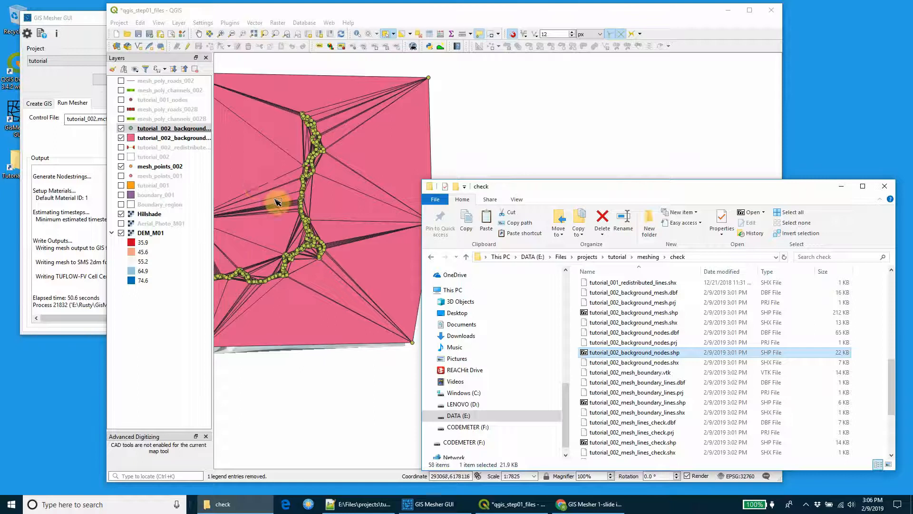
drag(286, 208, 419, 208)
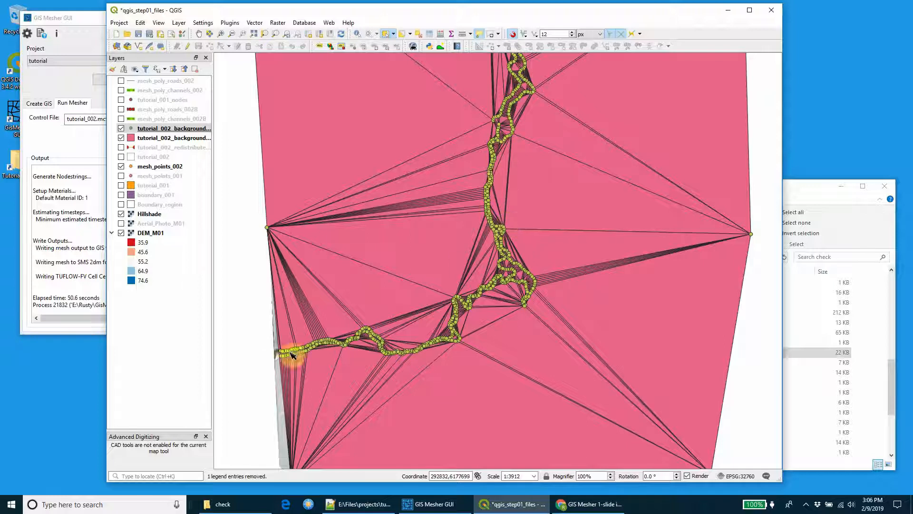
scroll(567, 250, down, 1)
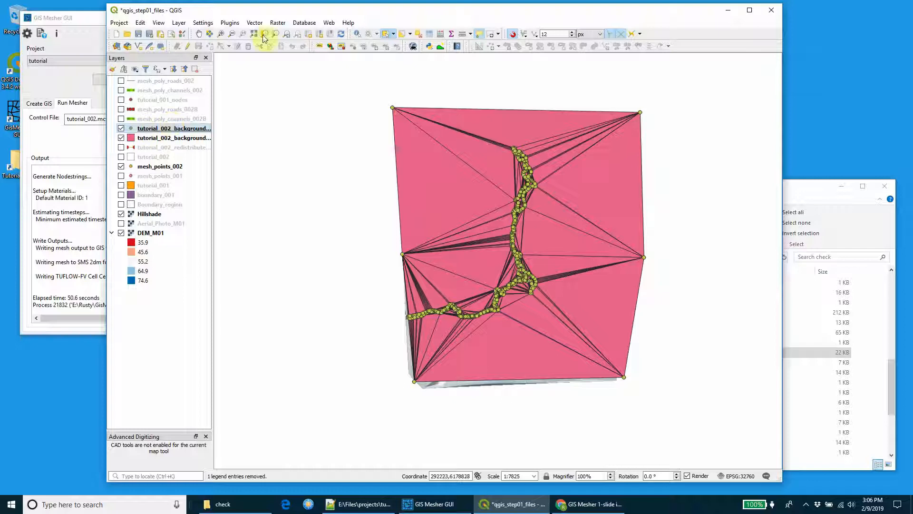
Open the tutorial_002_background_nodes attribute table, widen its Size_0 column, and sort the records by Size_0 in descending order.
right_click(162, 129)
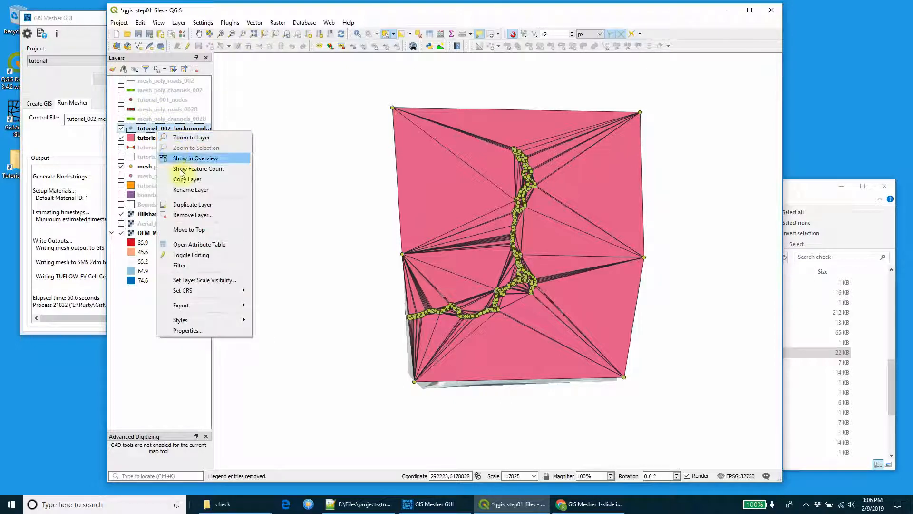
click(193, 244)
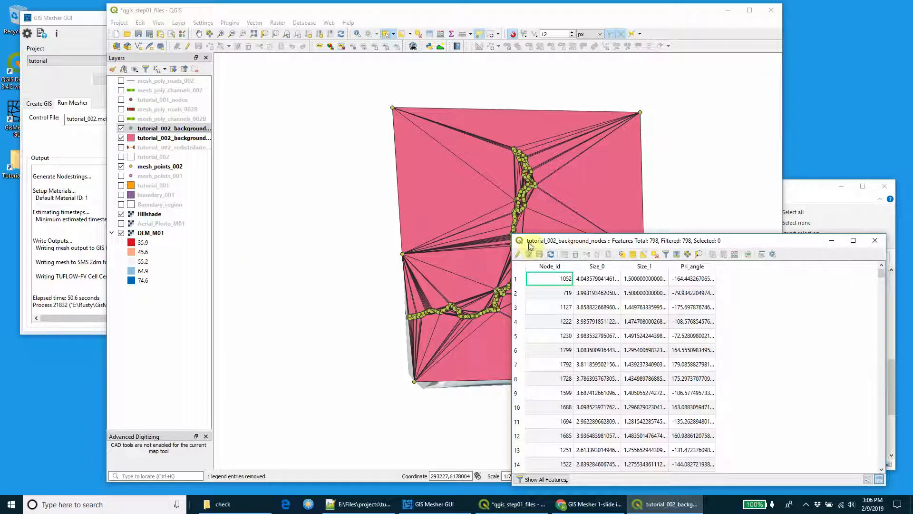
drag(506, 221, 598, 208)
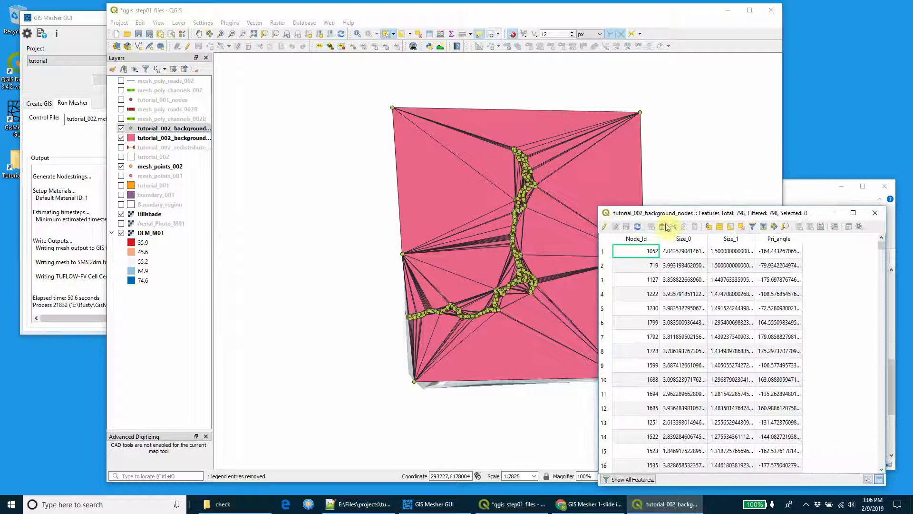
double_click(708, 236)
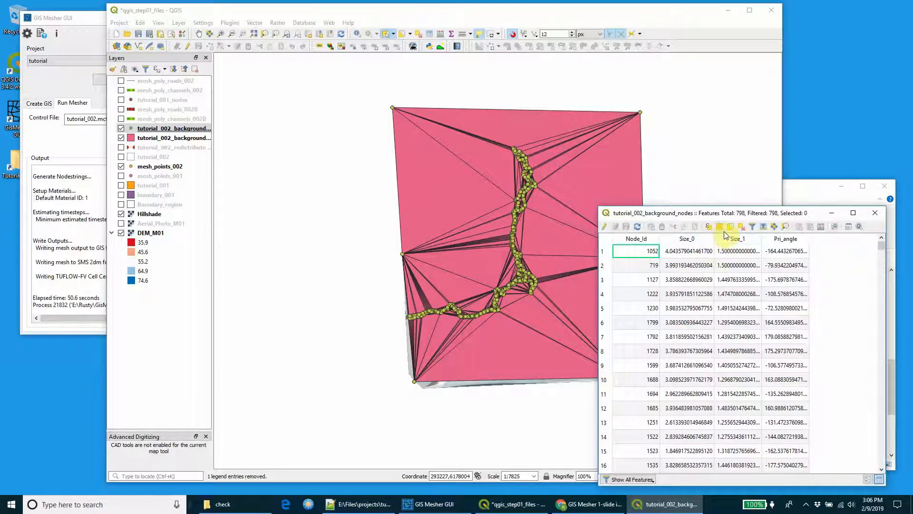
click(702, 240)
click(702, 240)
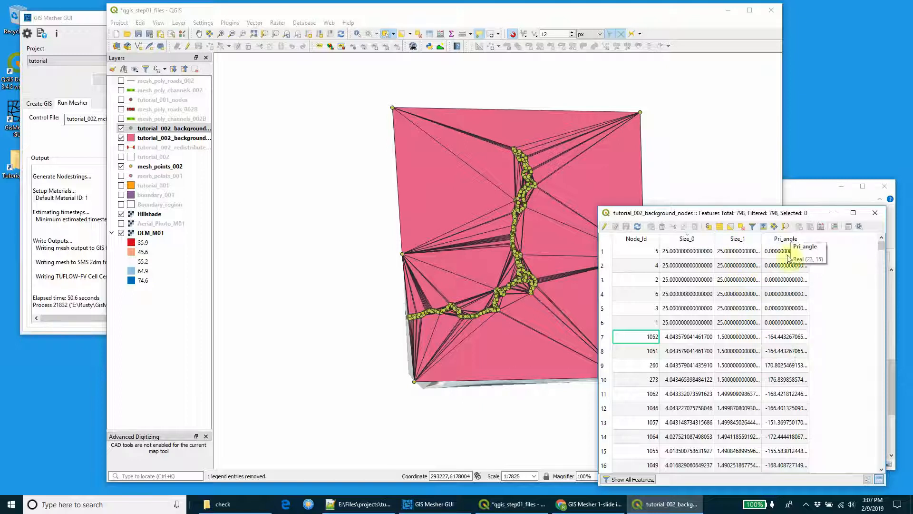
Select the six background nodes with a Size_0 of 25 and arrange the table so they can be located on the map.
click(604, 252)
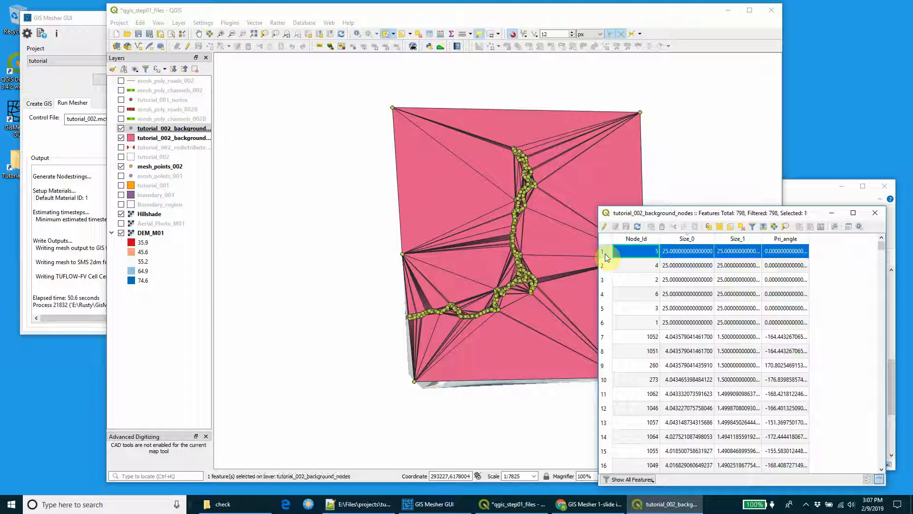
shift+click(604, 322)
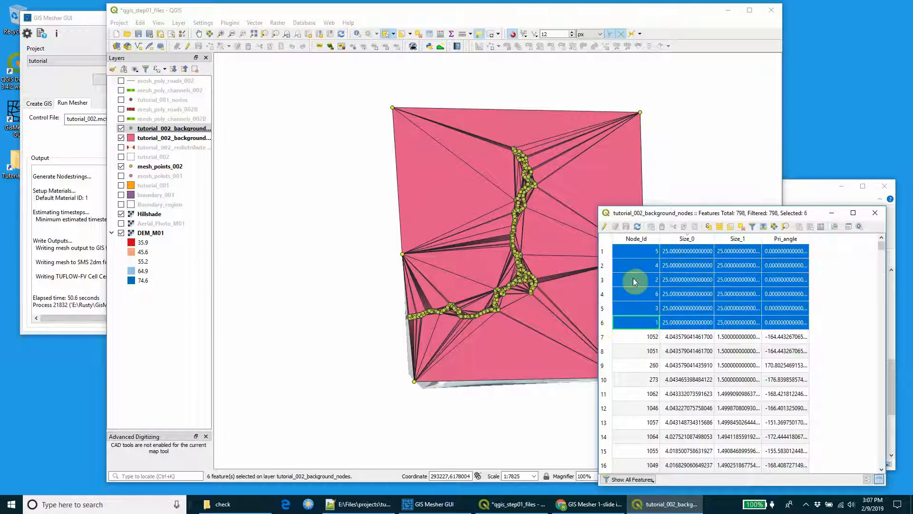
drag(599, 207, 632, 179)
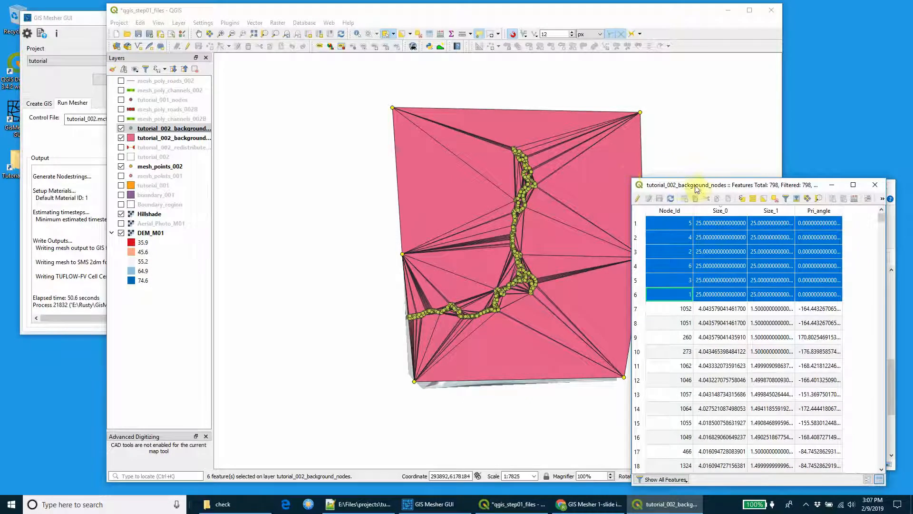
drag(695, 188, 723, 184)
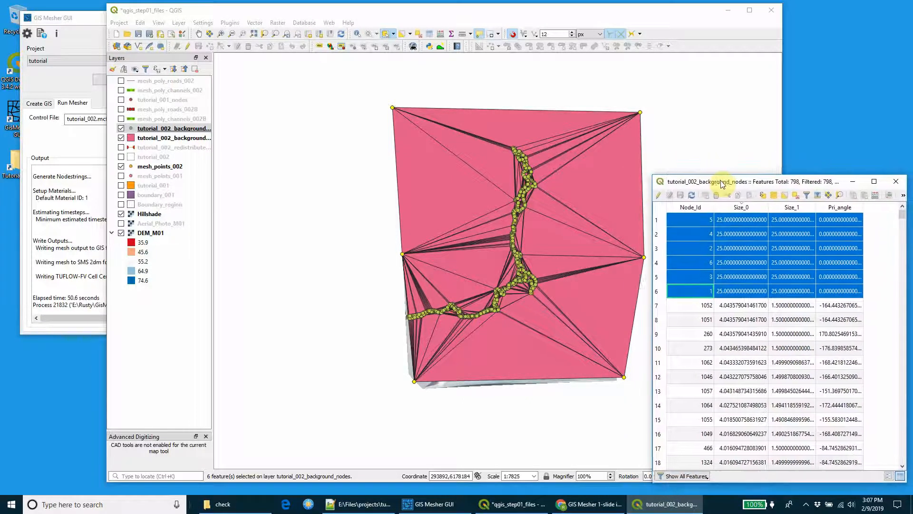
drag(653, 175, 646, 166)
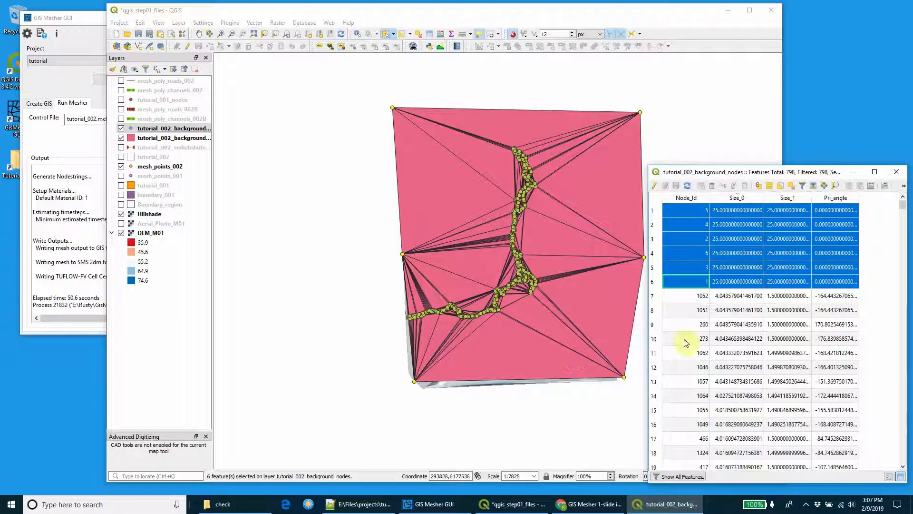
Select the record of background node 1052 to check its sizes and primary angle, and close the attribute table.
click(722, 299)
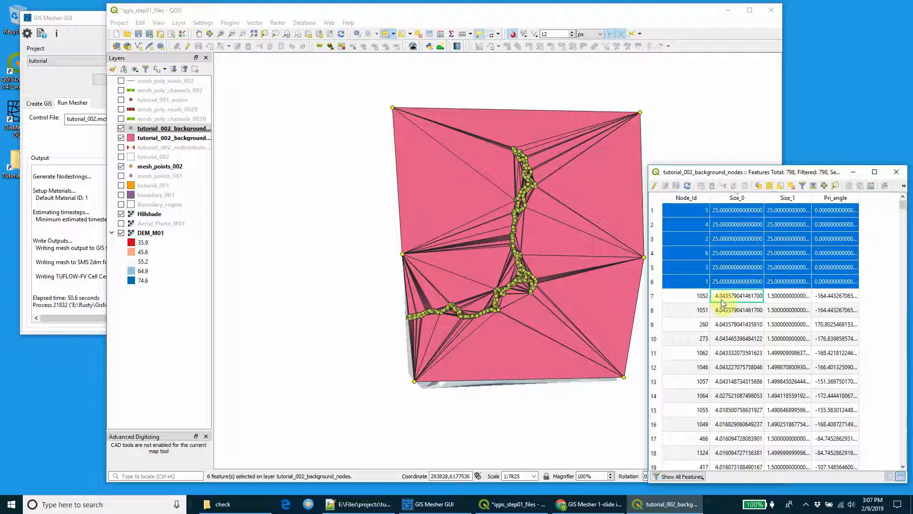
click(653, 296)
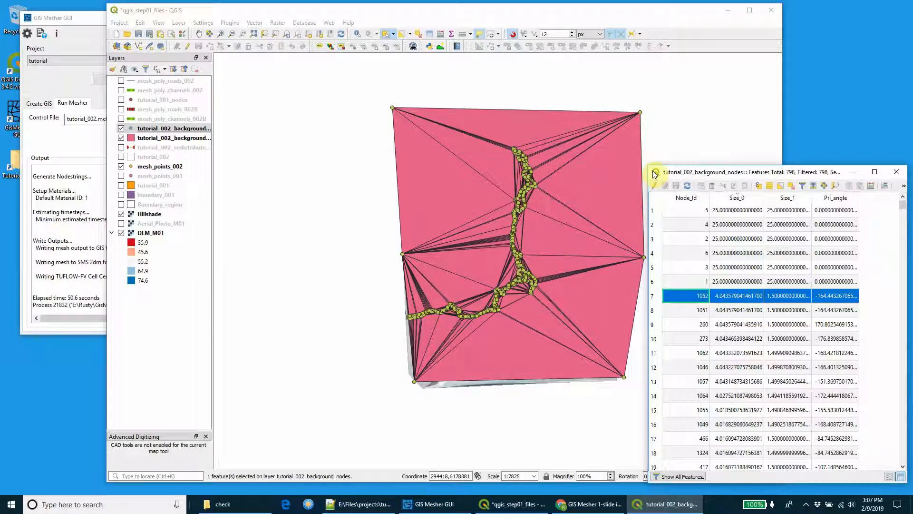
drag(646, 170, 592, 169)
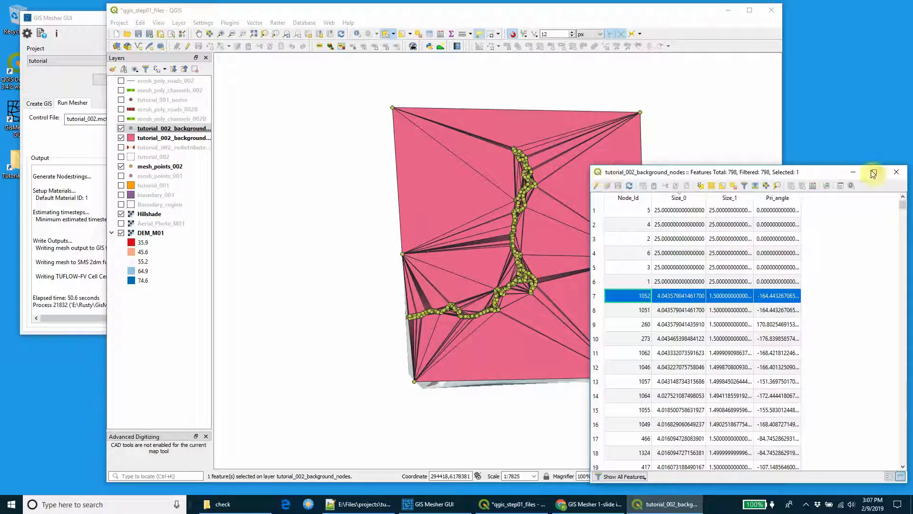
click(896, 175)
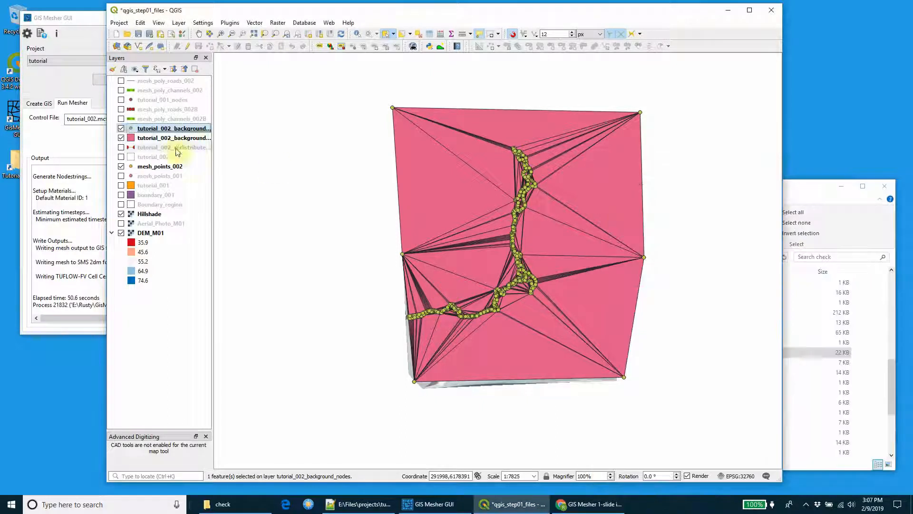
Hide both tutorial_002 background layers, show the tutorial_002 mesh, and examine its cell sizes around the southern channel.
click(122, 129)
click(121, 137)
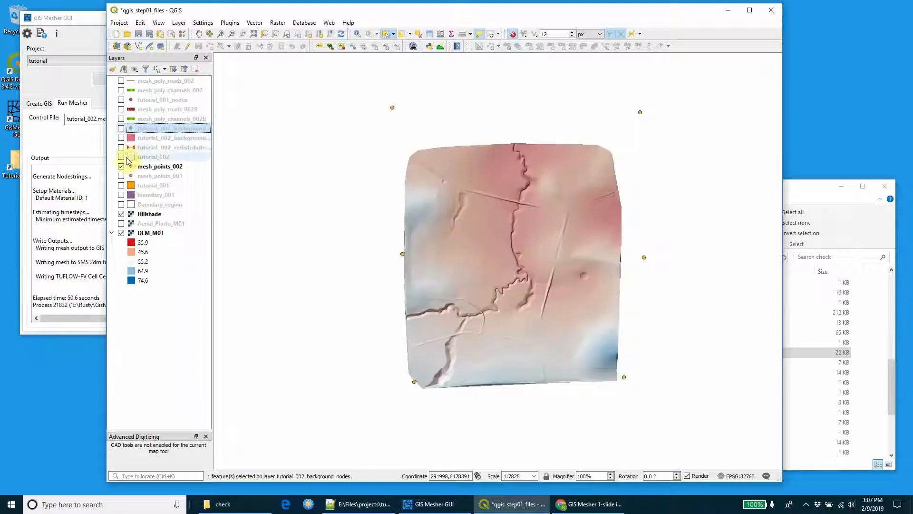
click(121, 157)
scroll(509, 273, up, 1)
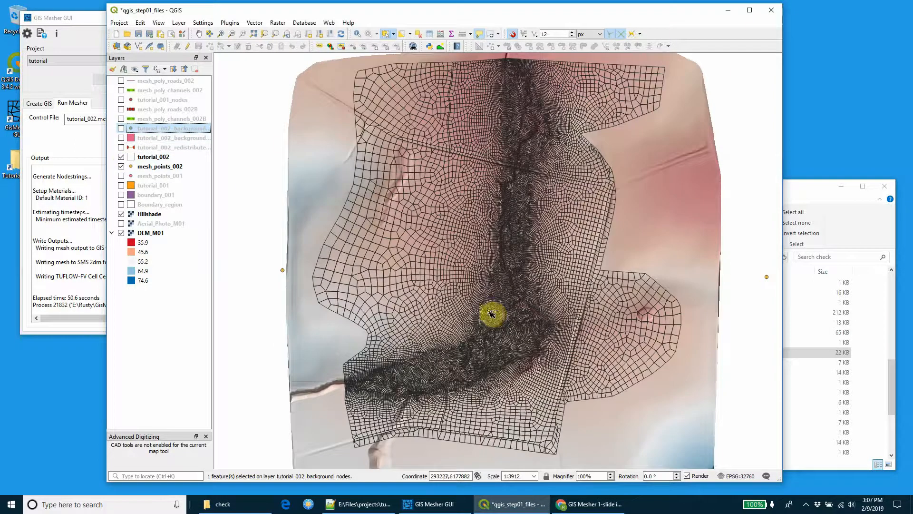
scroll(390, 374, up, 1)
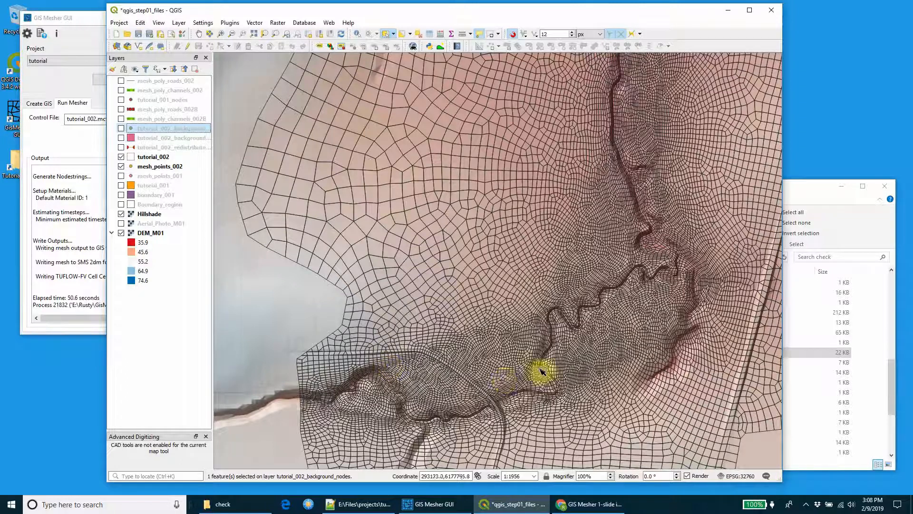
scroll(542, 373, down, 1)
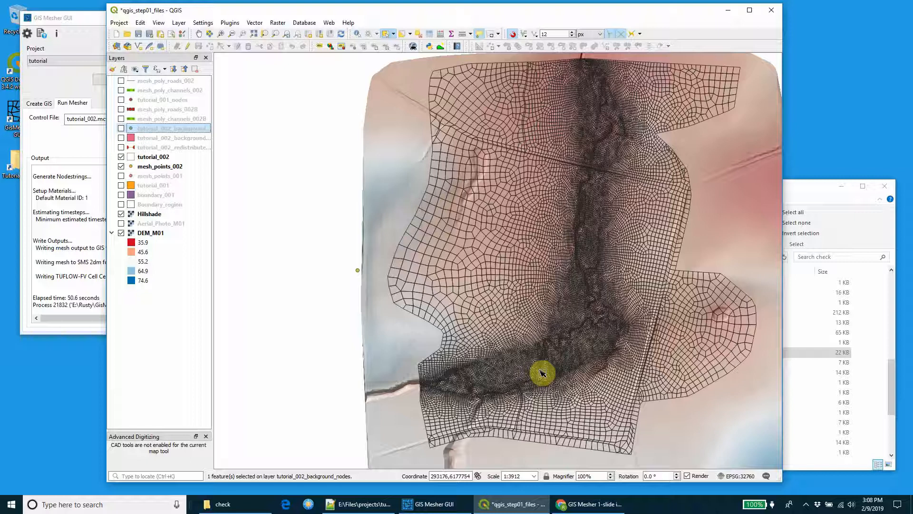